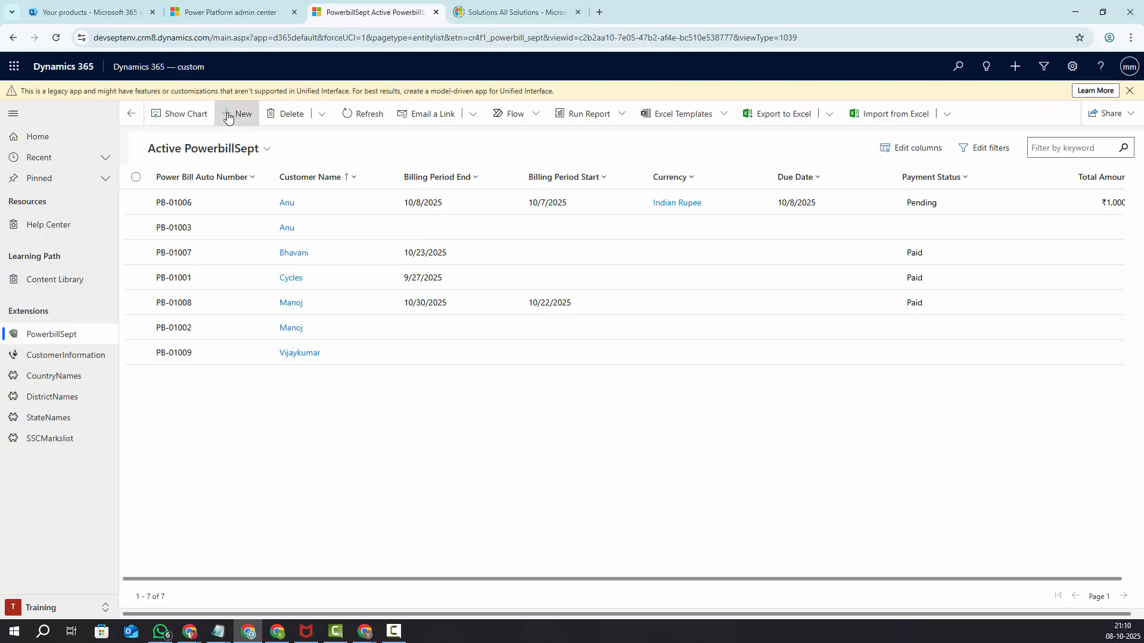
Inspect the Customer Name lookup on a new PowerbillSept record, and compare the CustomerInformation and PowerbillSept record lists
click(231, 115)
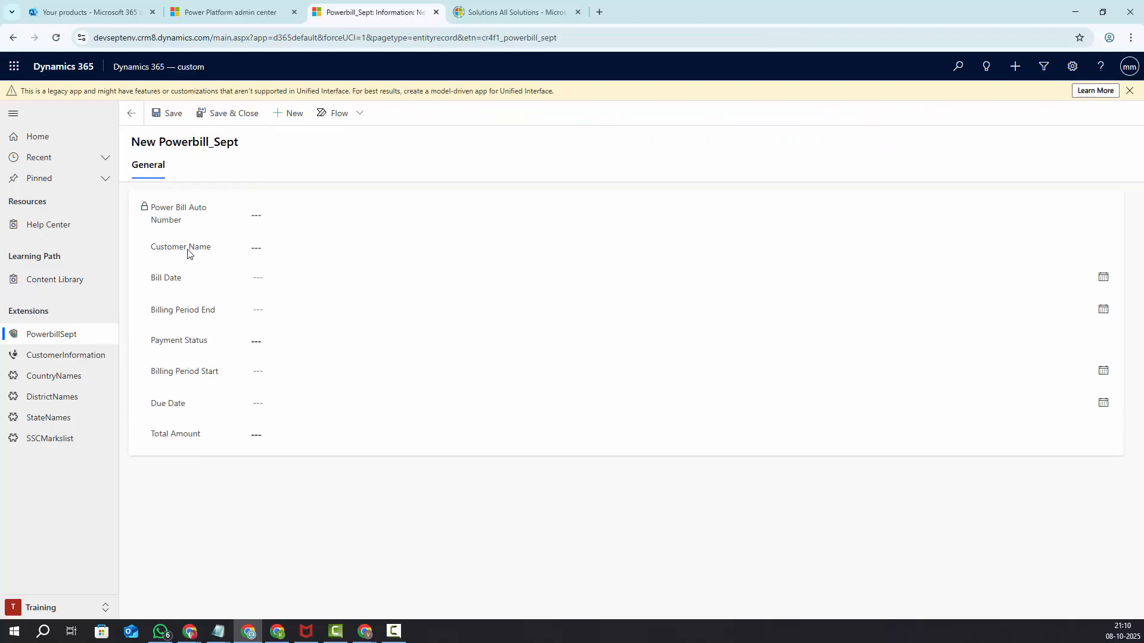
click(277, 245)
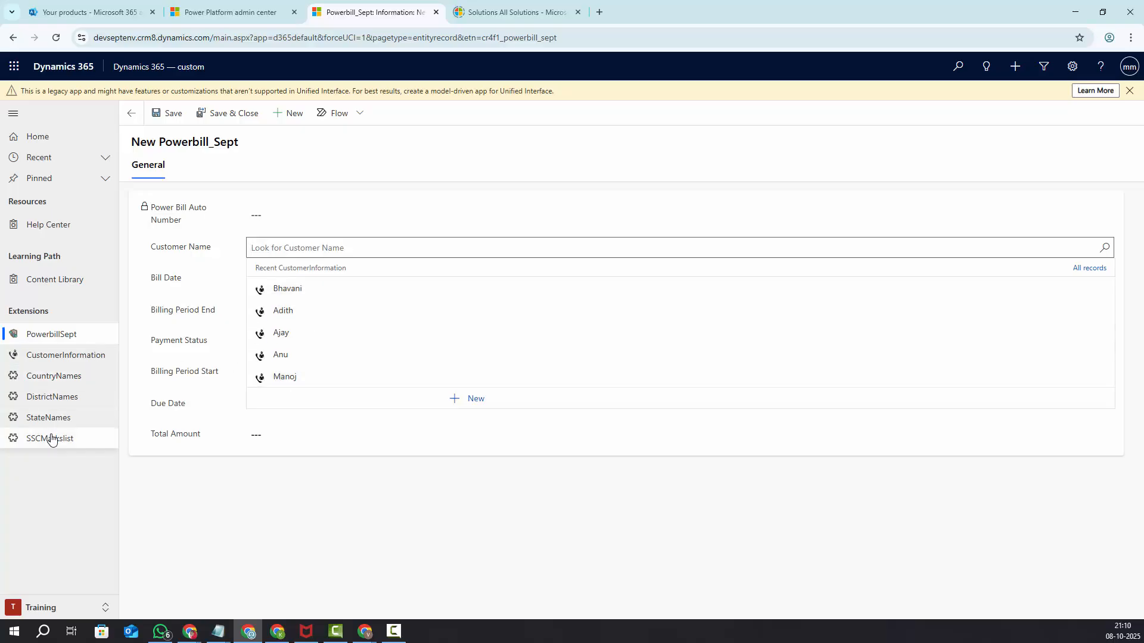
click(66, 361)
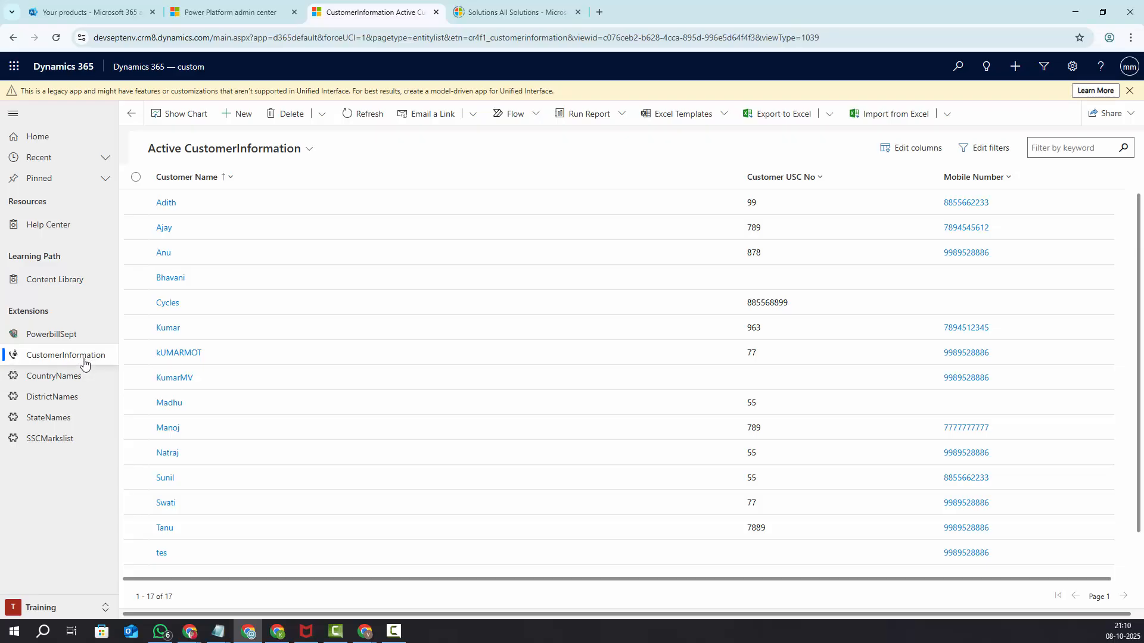
click(58, 336)
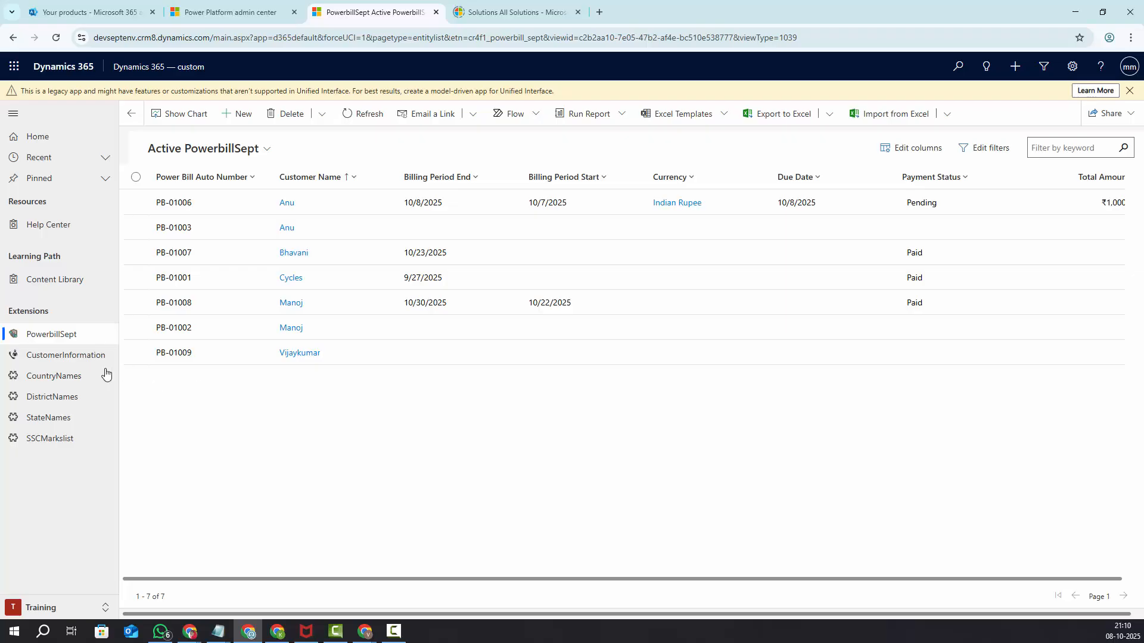
Open a blank CustomerInformation record and examine its fields, from customer name and mobile number to address, district, state and country, plus the power bill sections
click(89, 357)
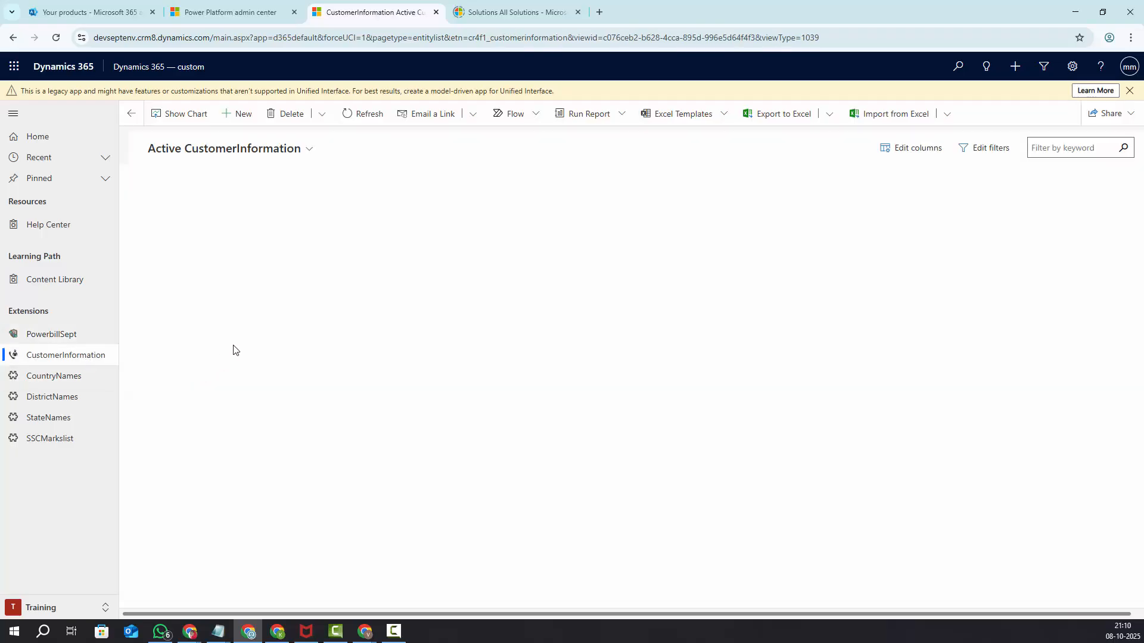
click(223, 118)
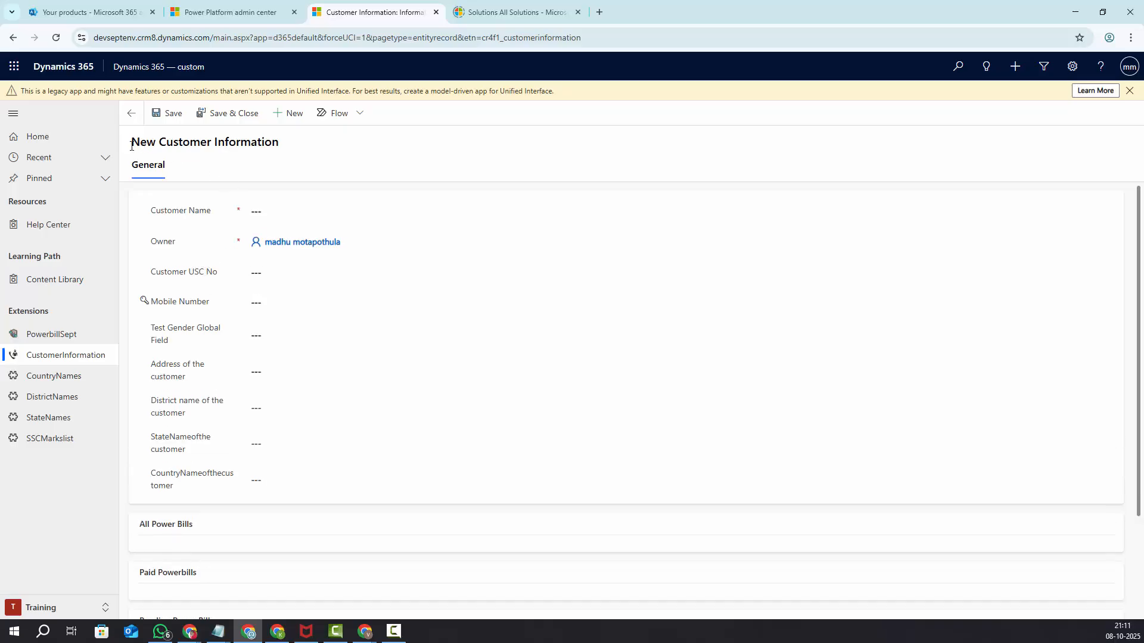
drag(131, 146, 279, 144)
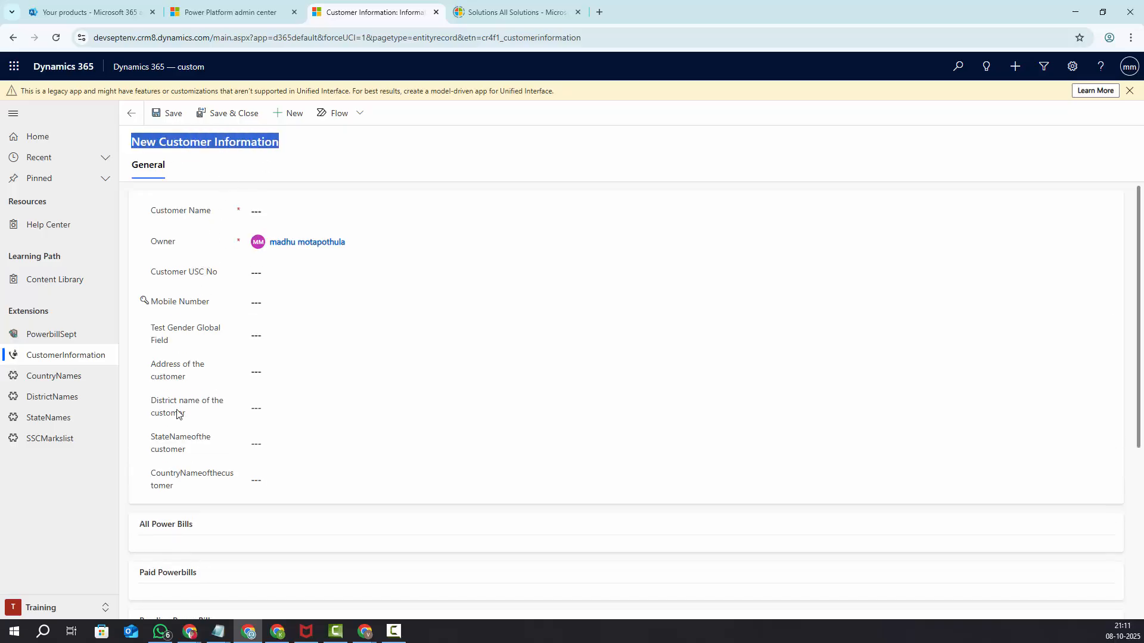
click(255, 210)
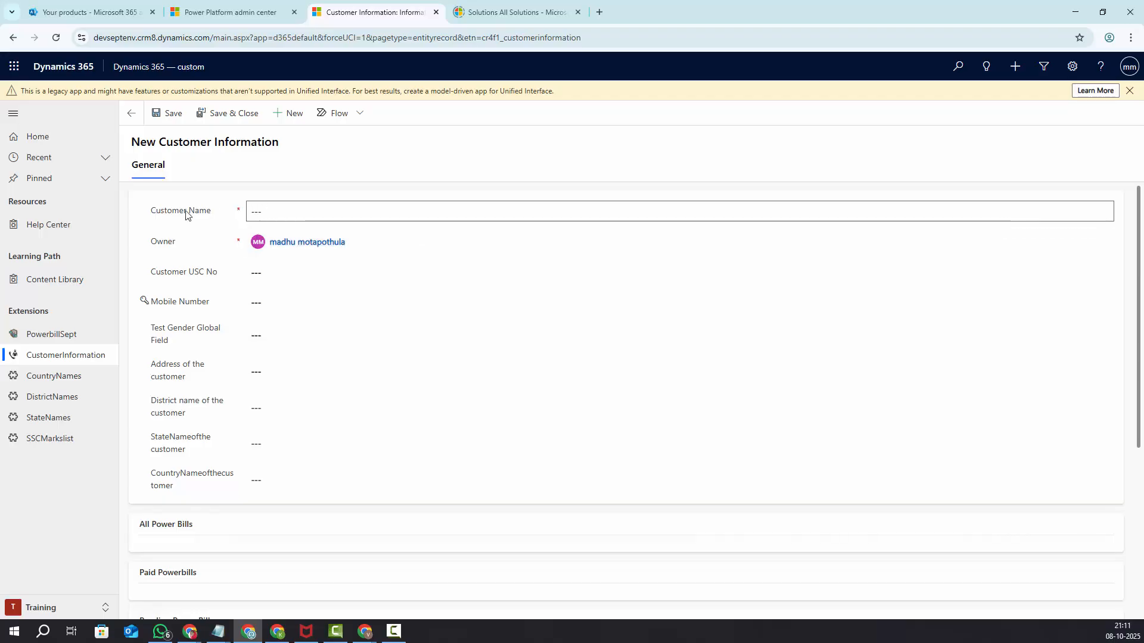
drag(186, 215, 216, 245)
drag(151, 297, 218, 297)
drag(159, 327, 225, 337)
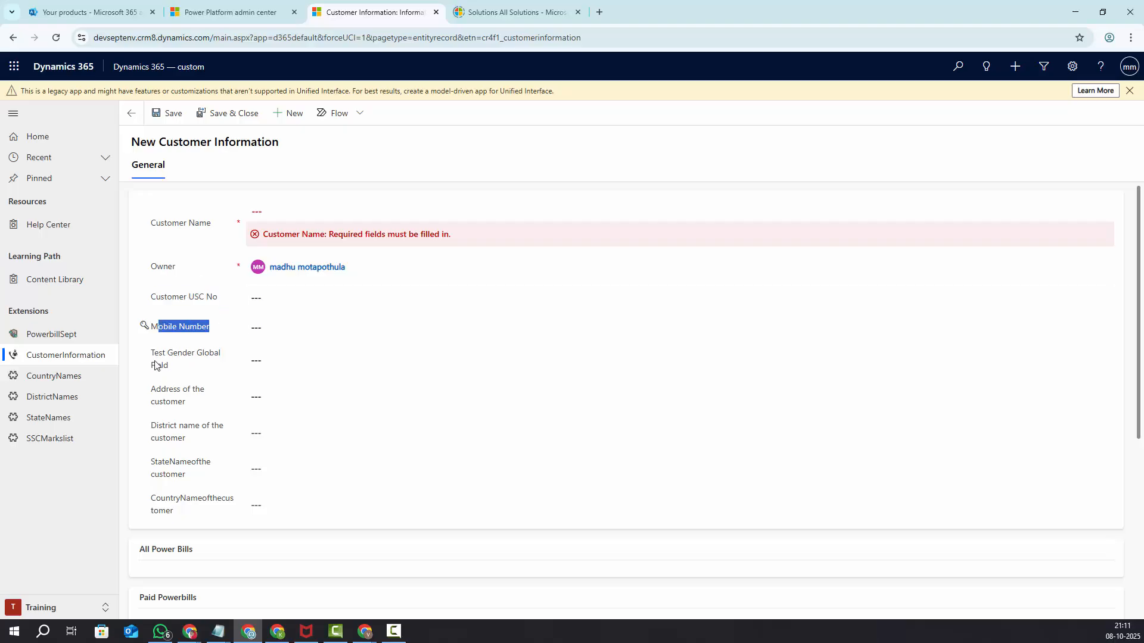
drag(155, 364, 227, 358)
click(276, 329)
drag(151, 356, 240, 356)
drag(156, 383, 213, 493)
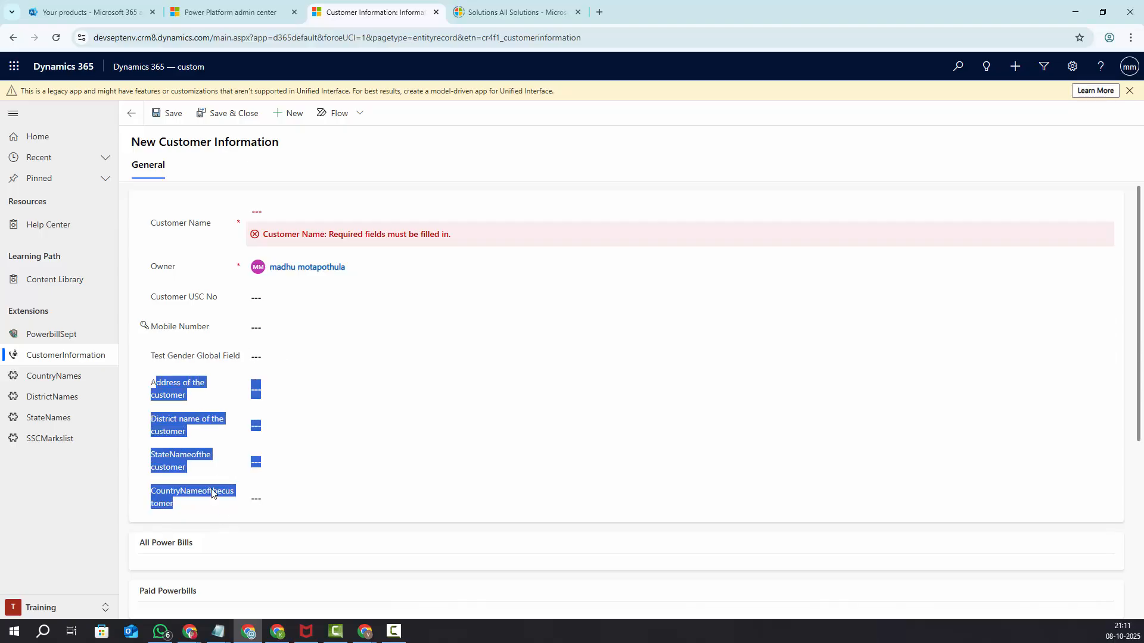
scroll(212, 423, down, 2)
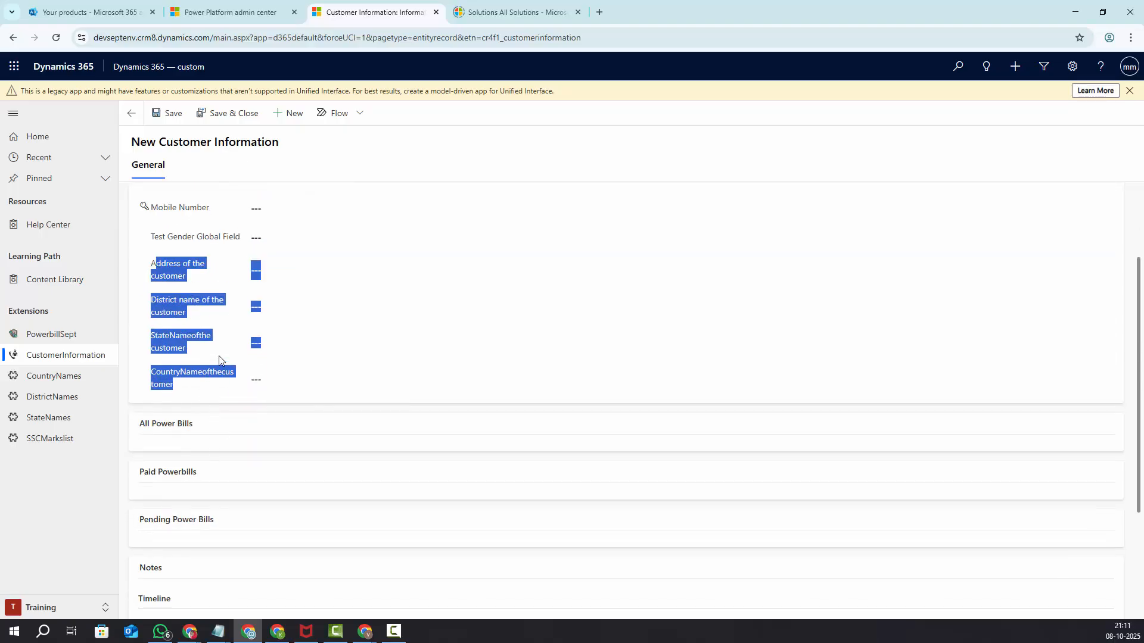
scroll(217, 284, up, 1)
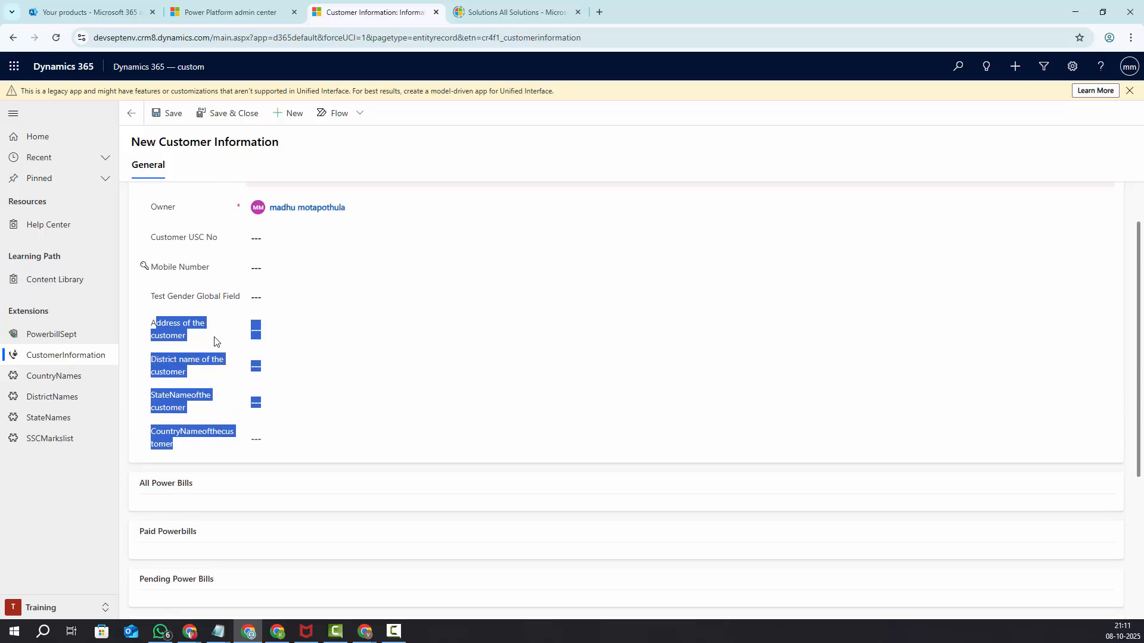
scroll(209, 391, up, 1)
scroll(210, 388, down, 1)
scroll(219, 325, up, 1)
scroll(218, 316, up, 1)
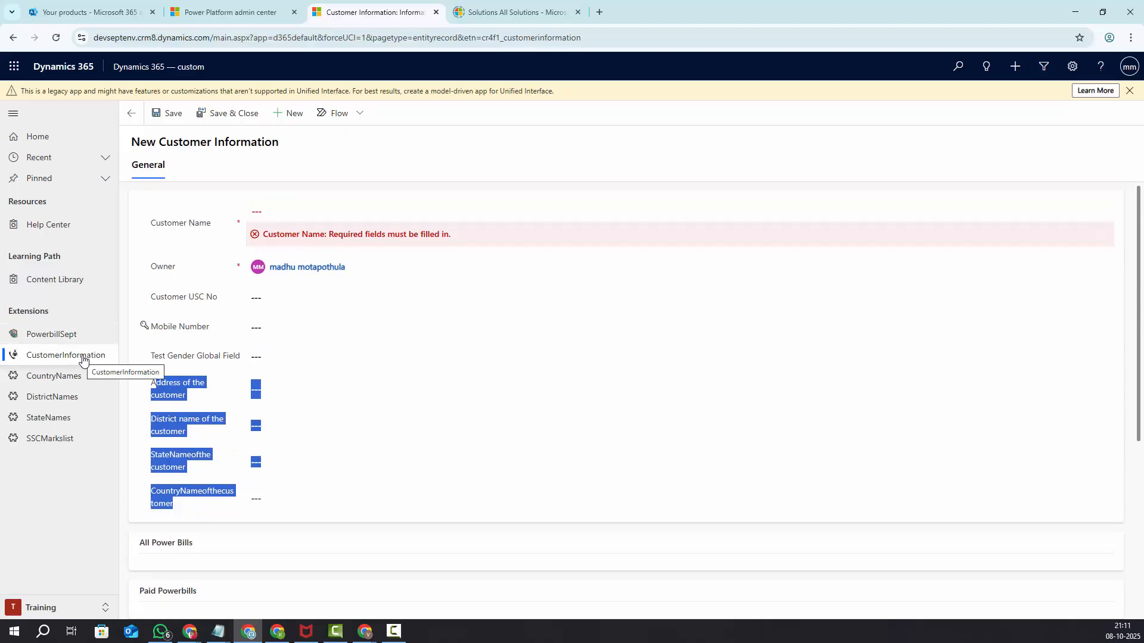
click(184, 349)
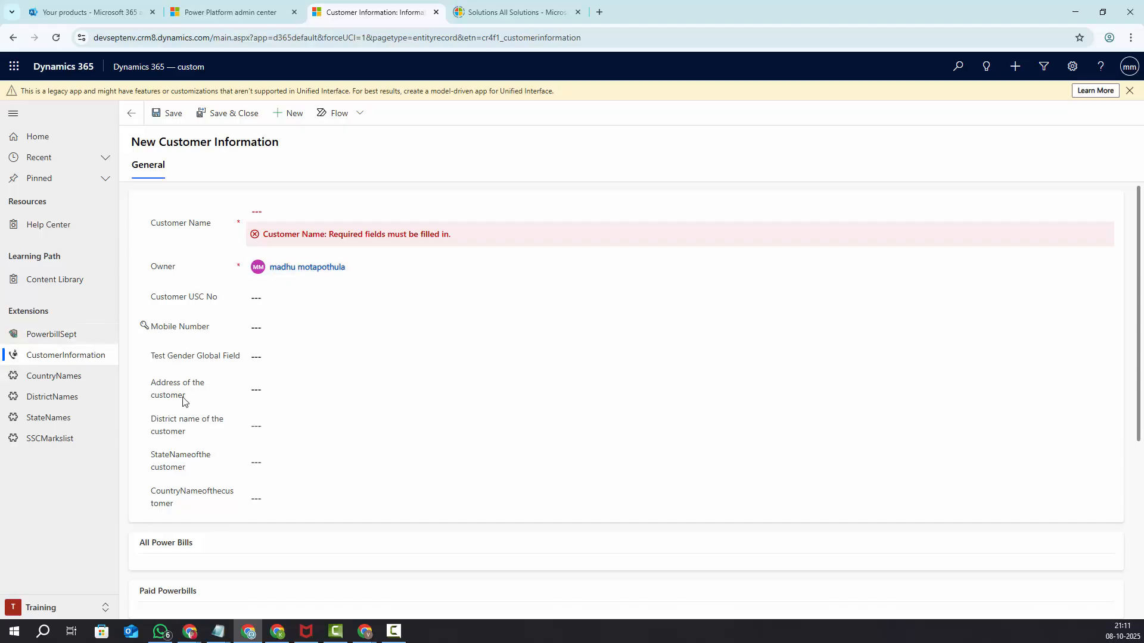
Open the Dynamics CRM Sept2025 solution and list the fields of the Powerbill_Sept entity
click(45, 335)
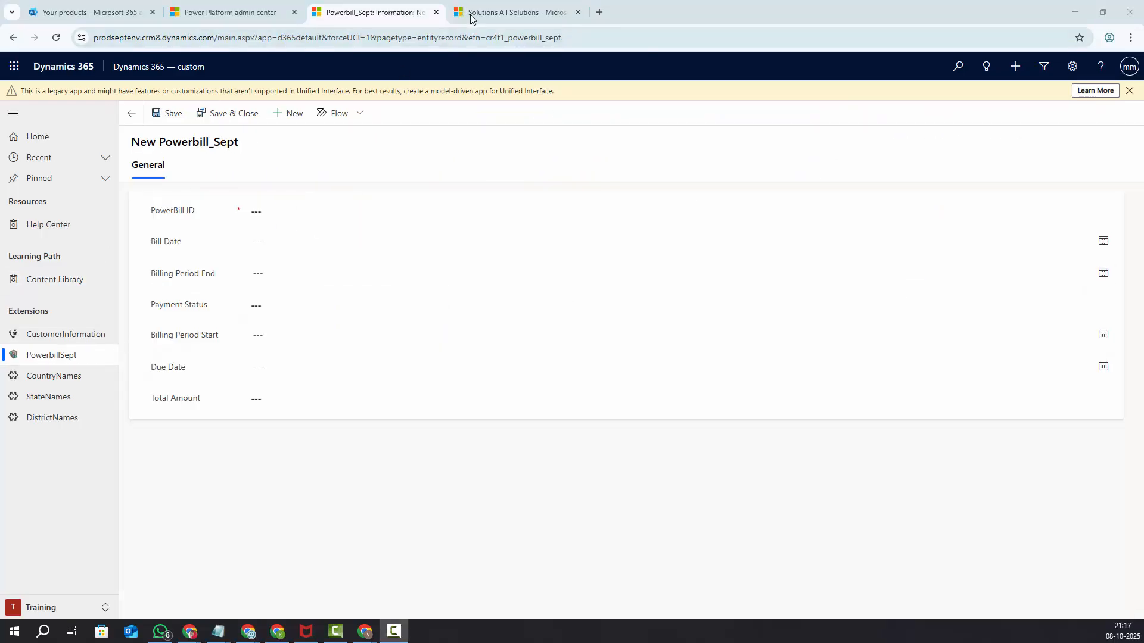
click(471, 18)
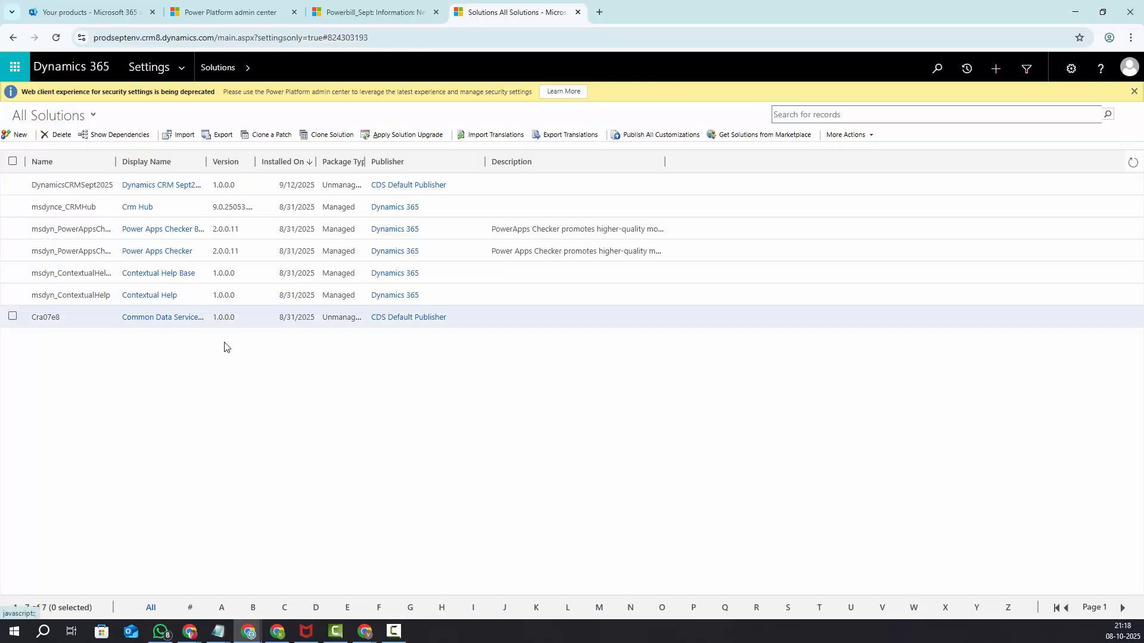
click(162, 185)
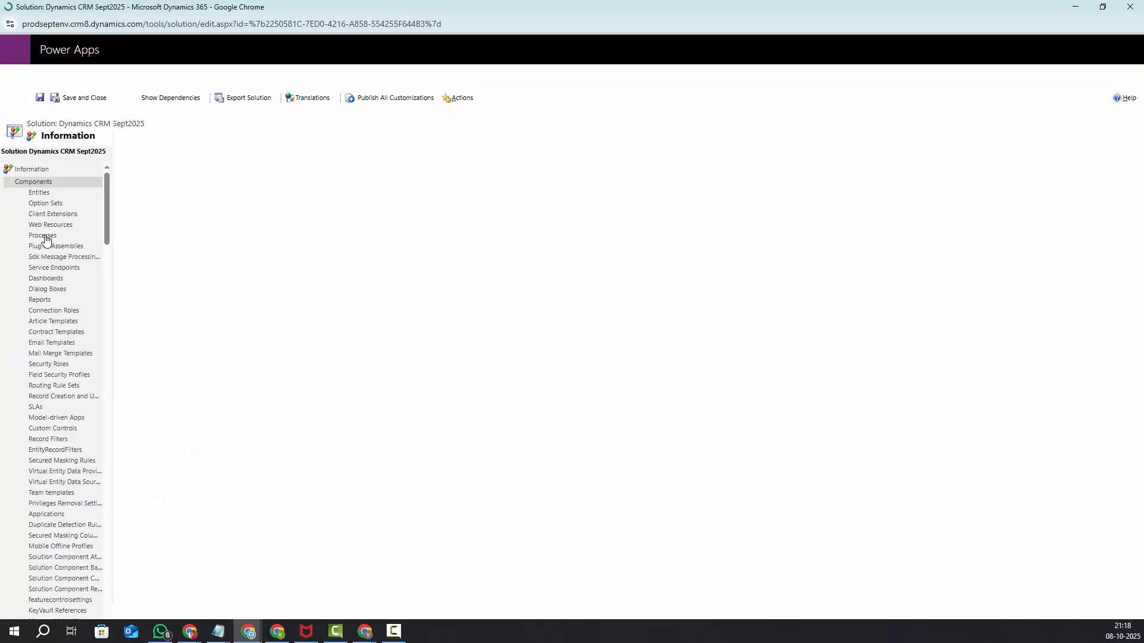
click(12, 193)
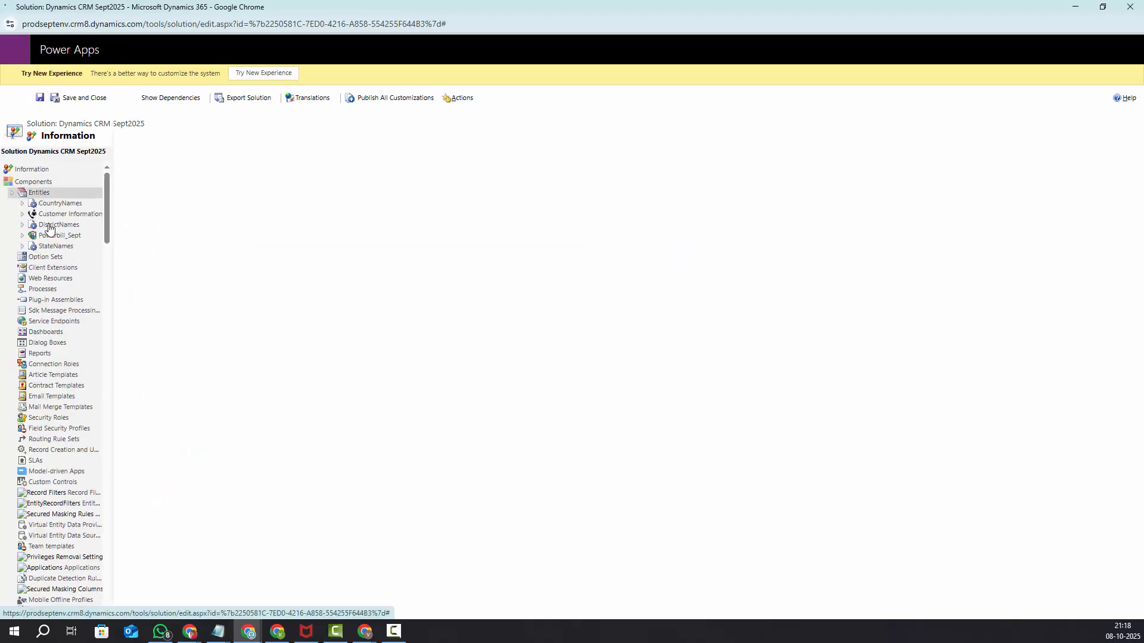
click(55, 236)
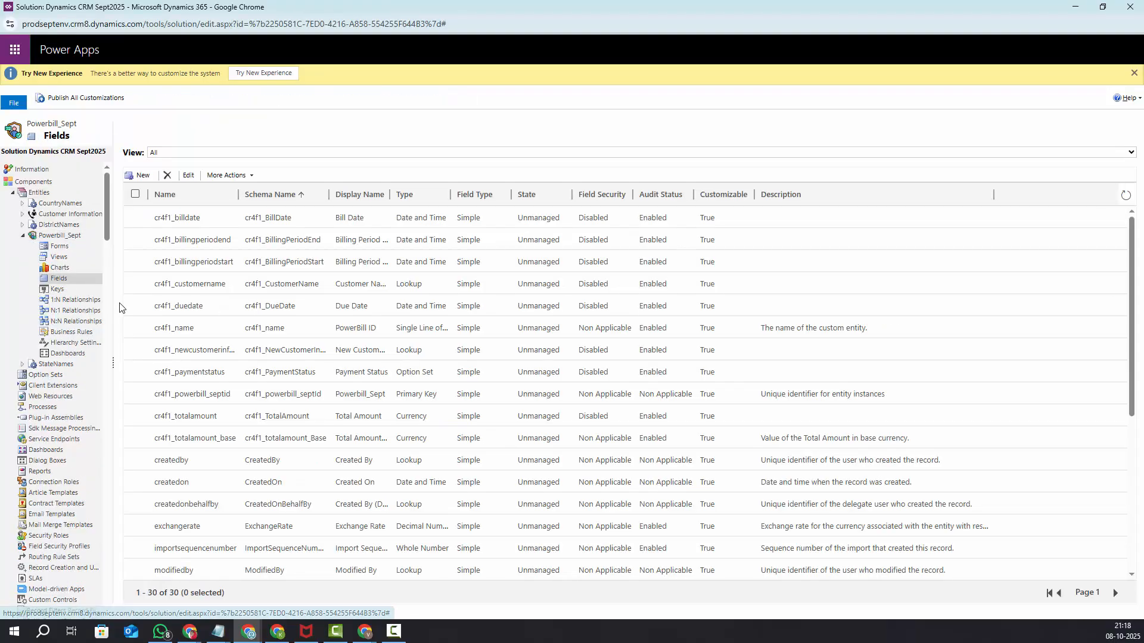
Start a new field for Powerbill_Sept with the display name Customer Contact Information
click(142, 177)
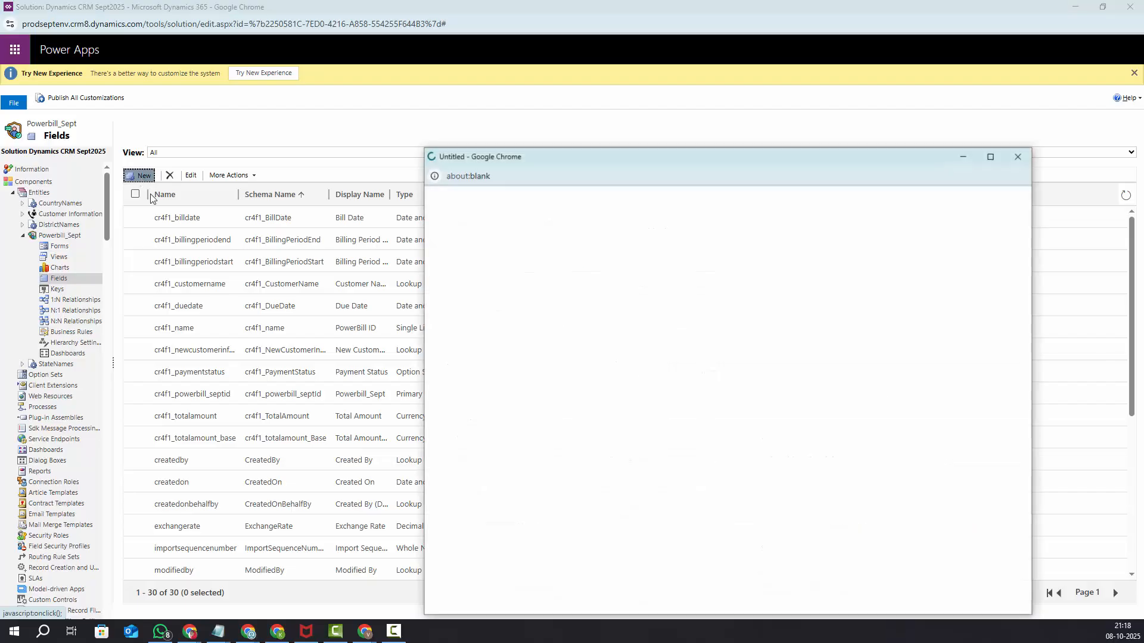
drag(527, 156, 280, 151)
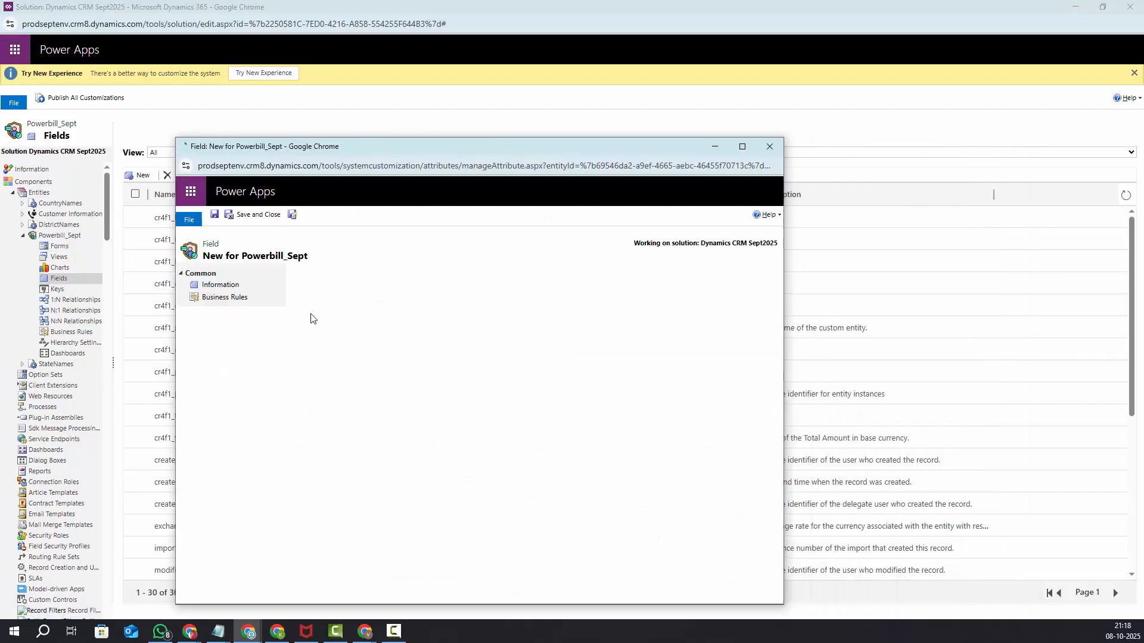
click(408, 300)
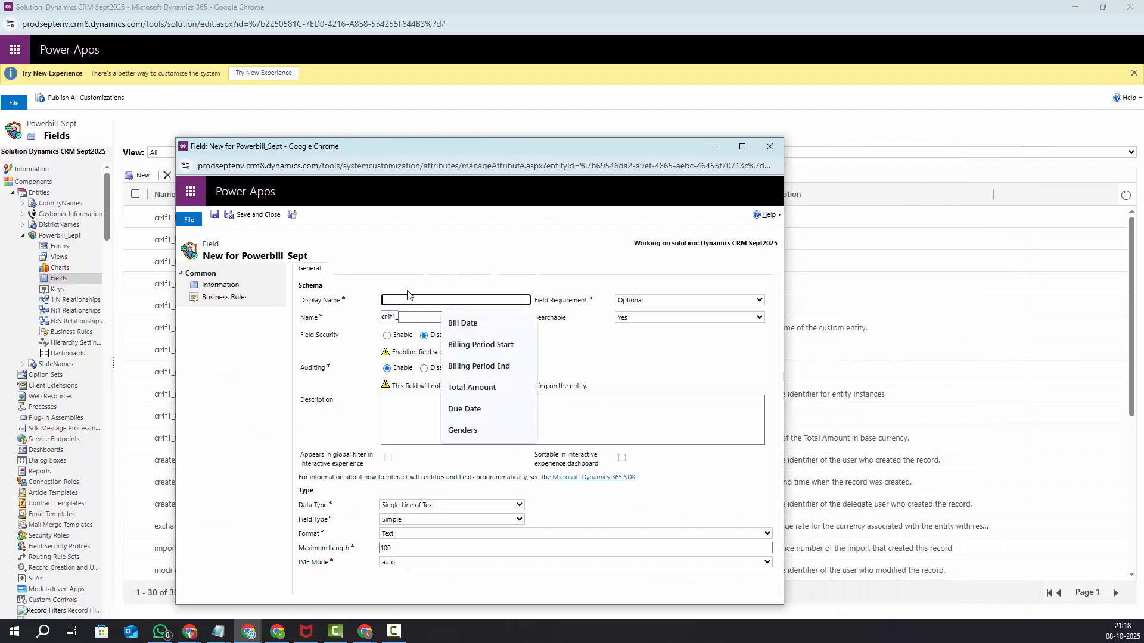
text(Customer Contact I)
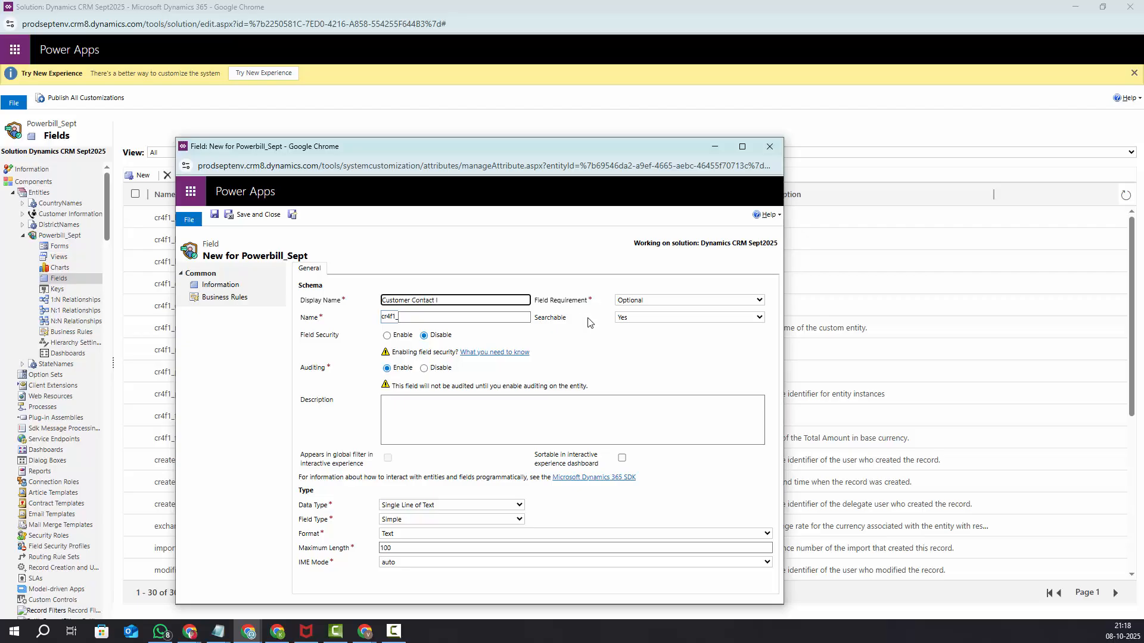
text(formation)
drag(487, 298, 370, 297)
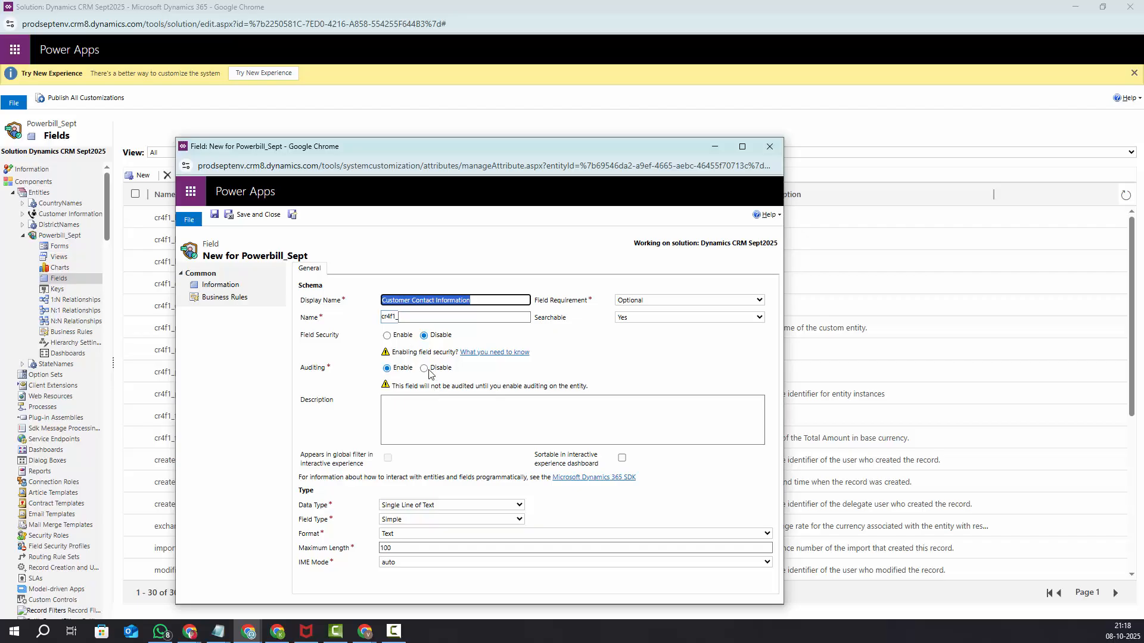
click(424, 417)
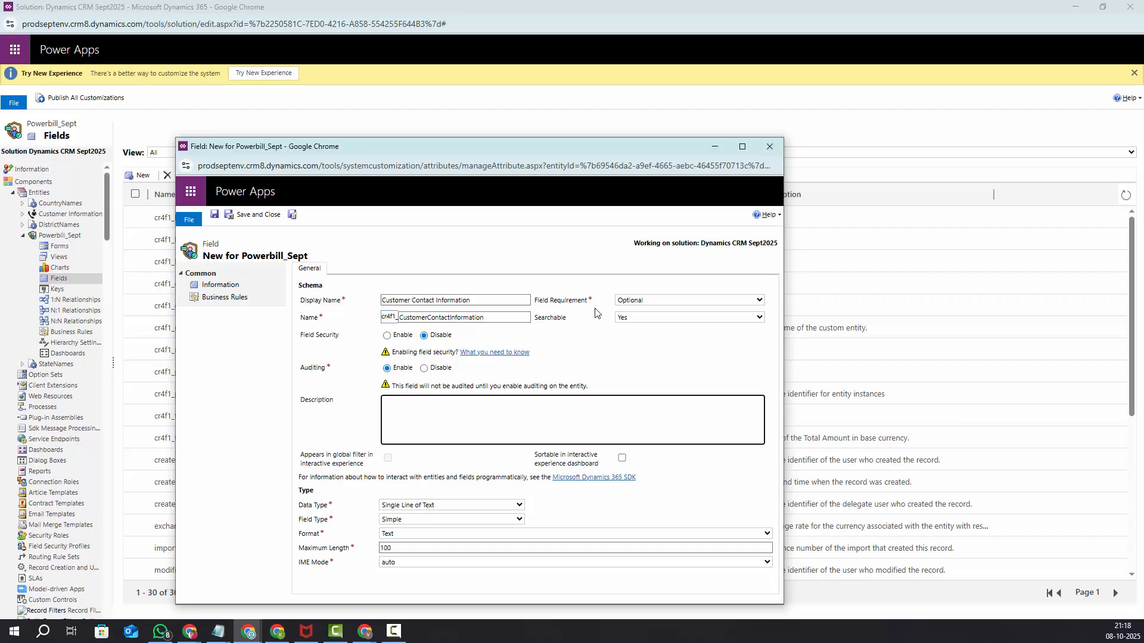
Set the field's data type to Lookup with Customer Information as the target record type
click(433, 506)
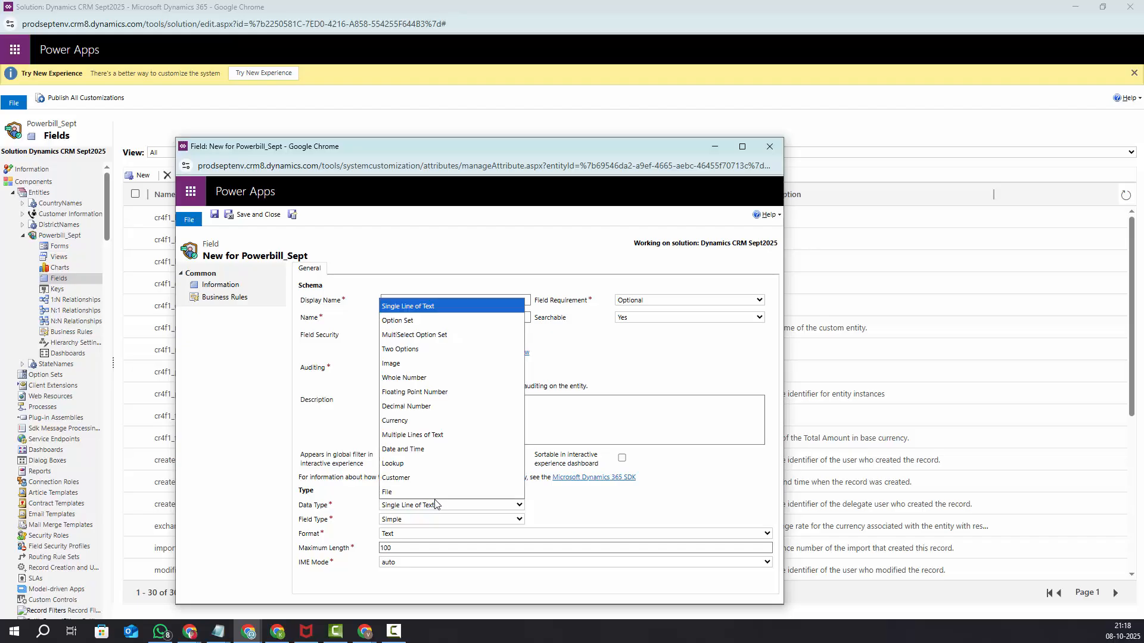
click(398, 465)
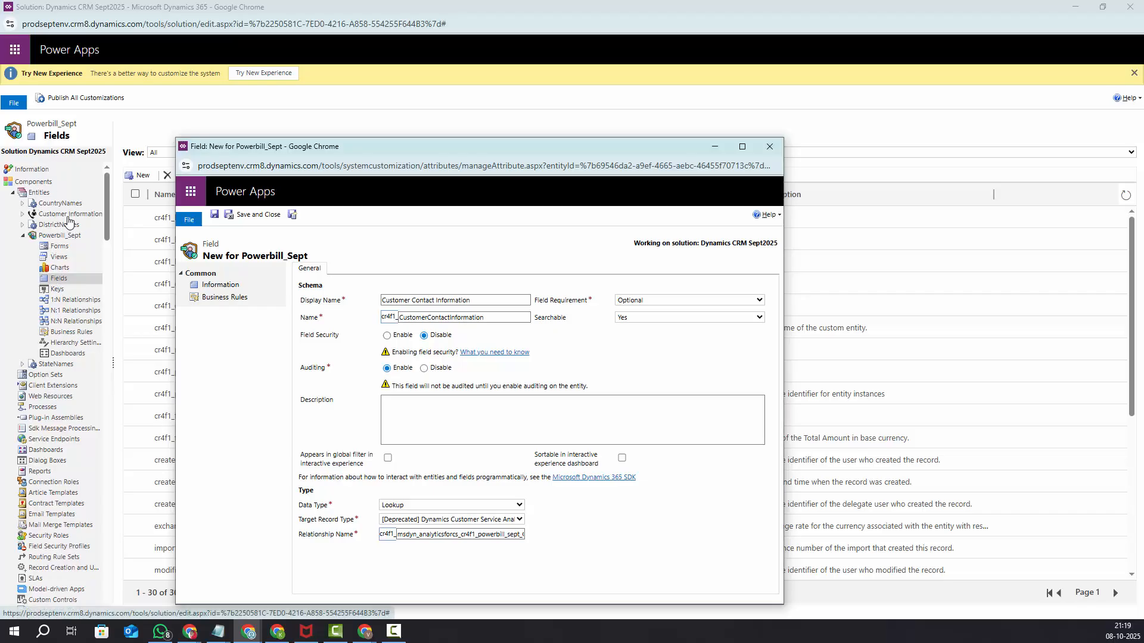
click(519, 522)
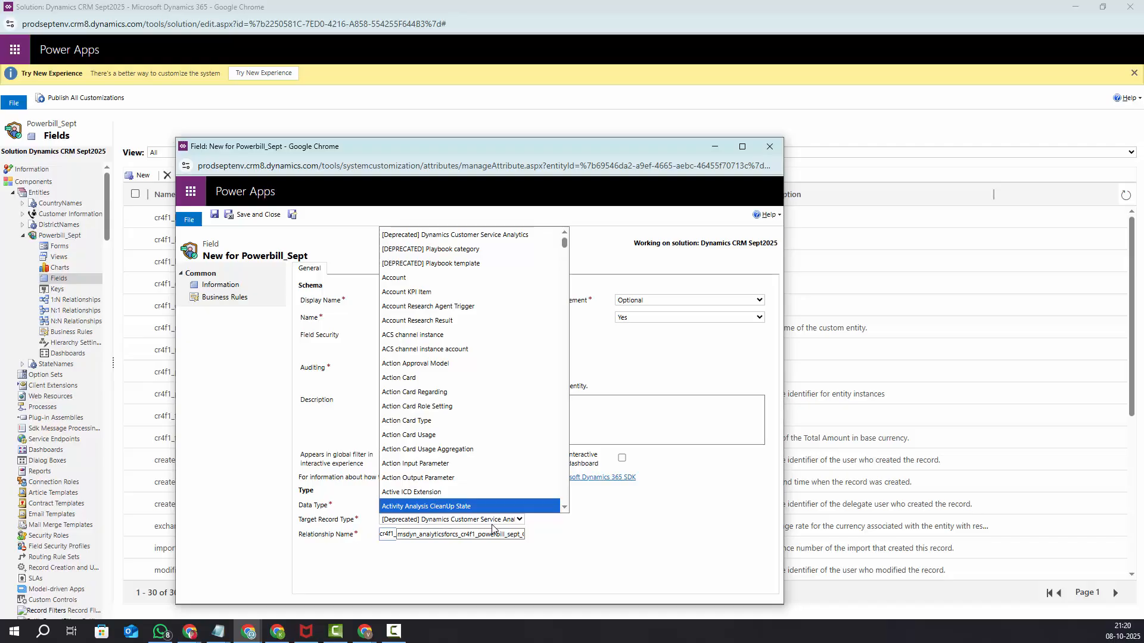
text(custom API)
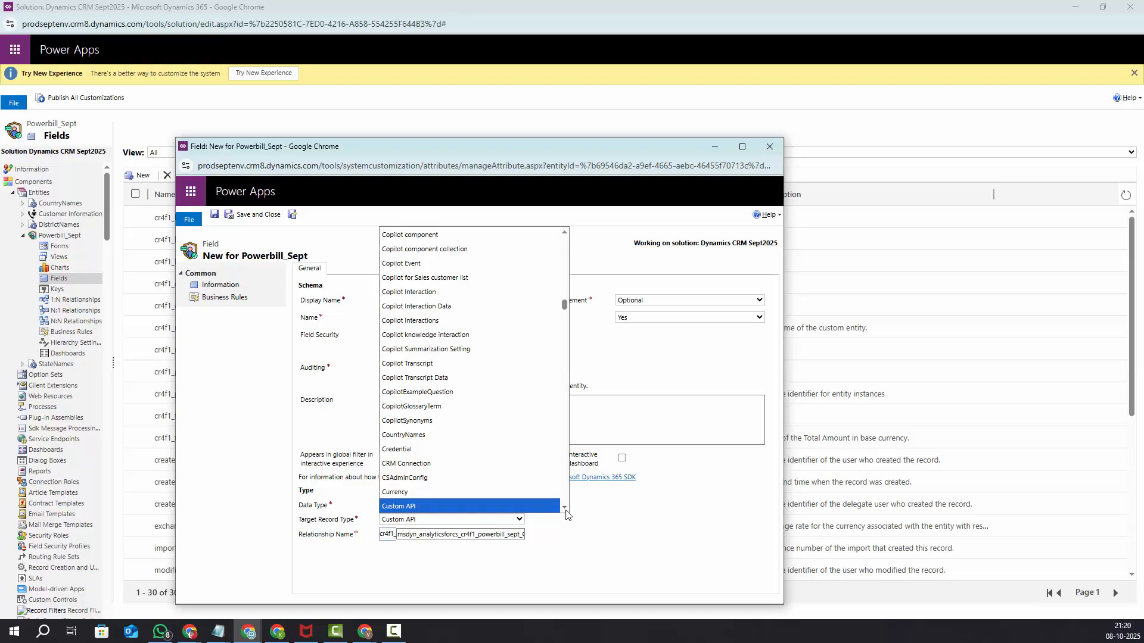
scroll(566, 513, down, 3)
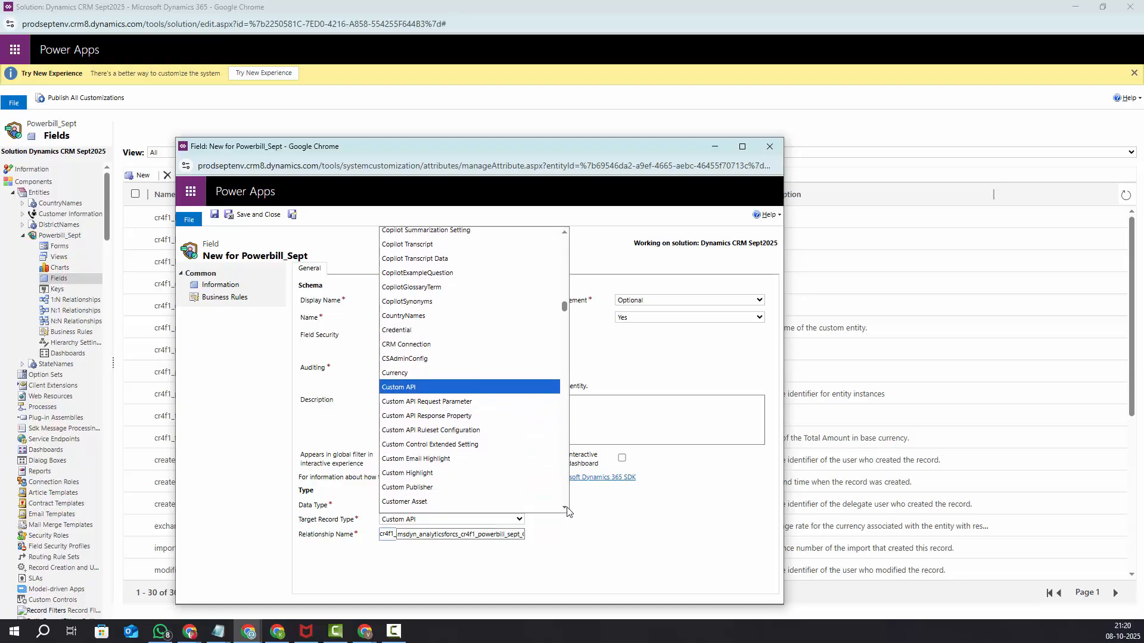
scroll(567, 511, down, 3)
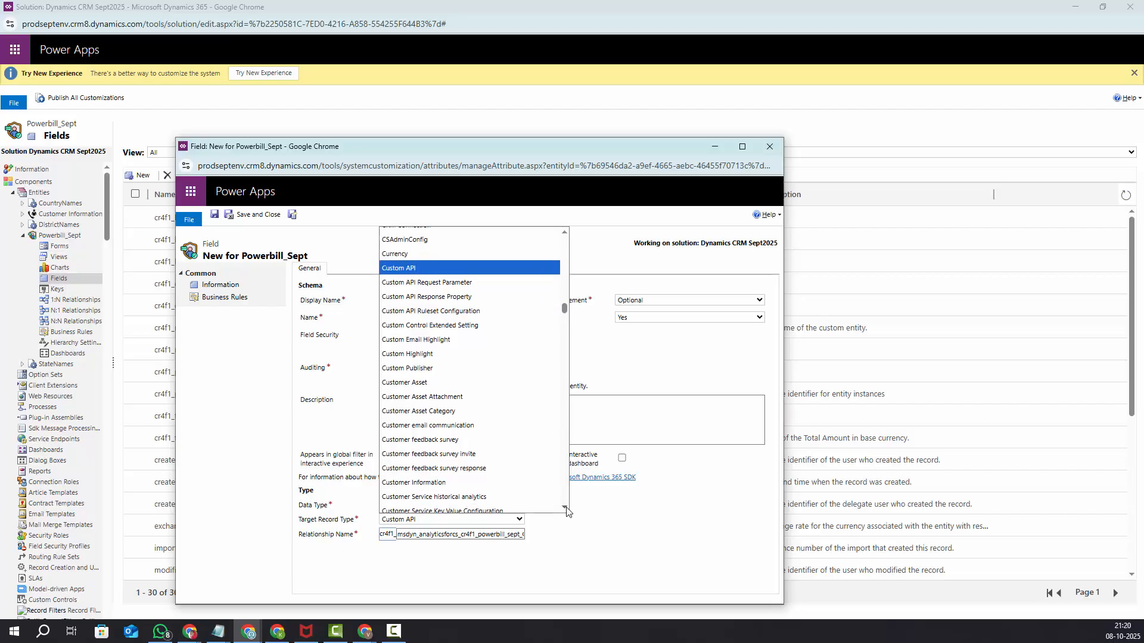
click(435, 482)
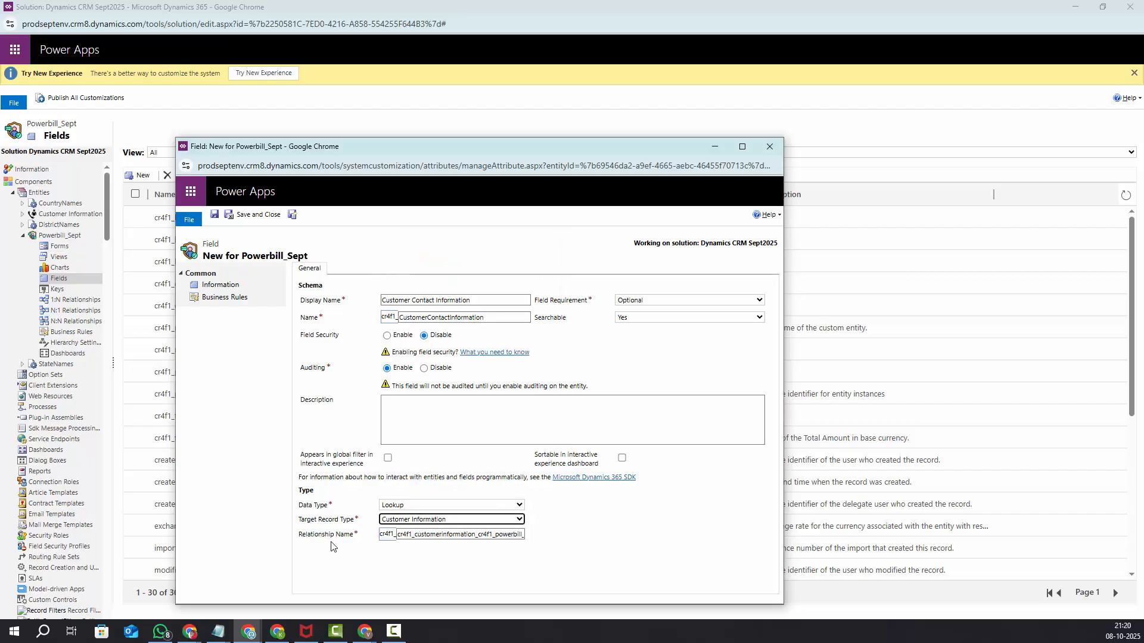
Check the lookup's full relationship name and save the Customer Contact Information field
double_click(402, 538)
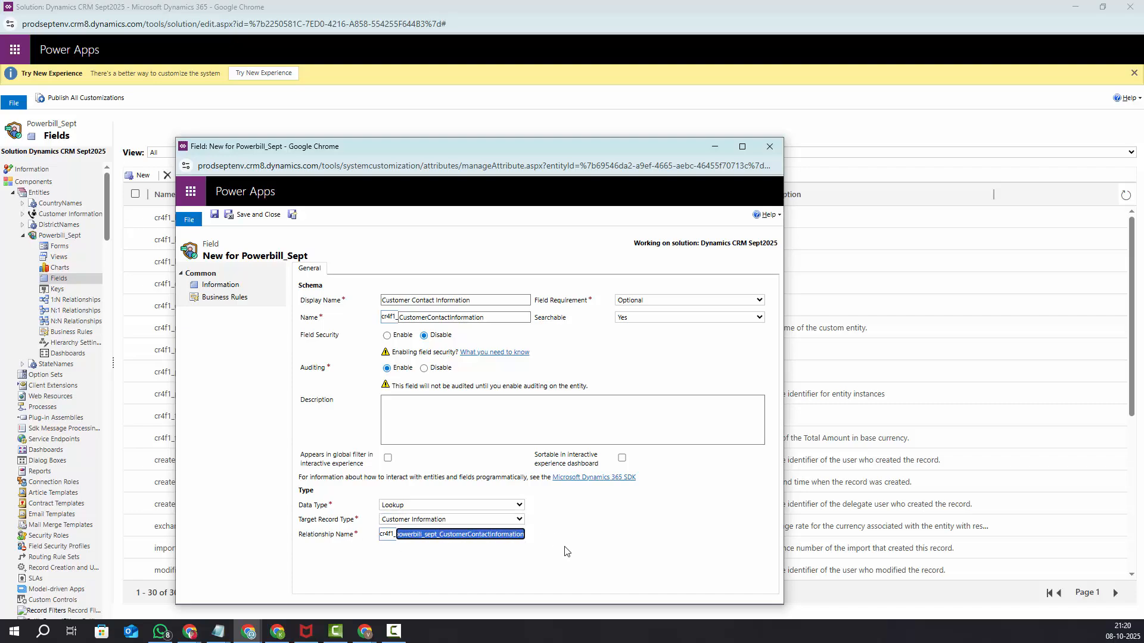
click(606, 539)
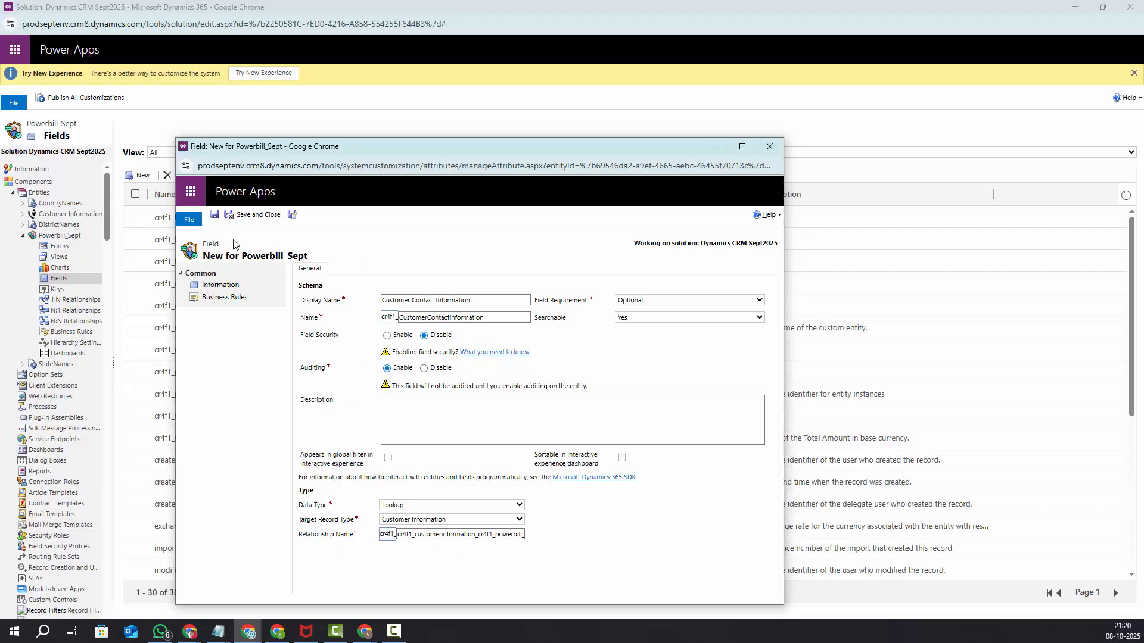
click(256, 215)
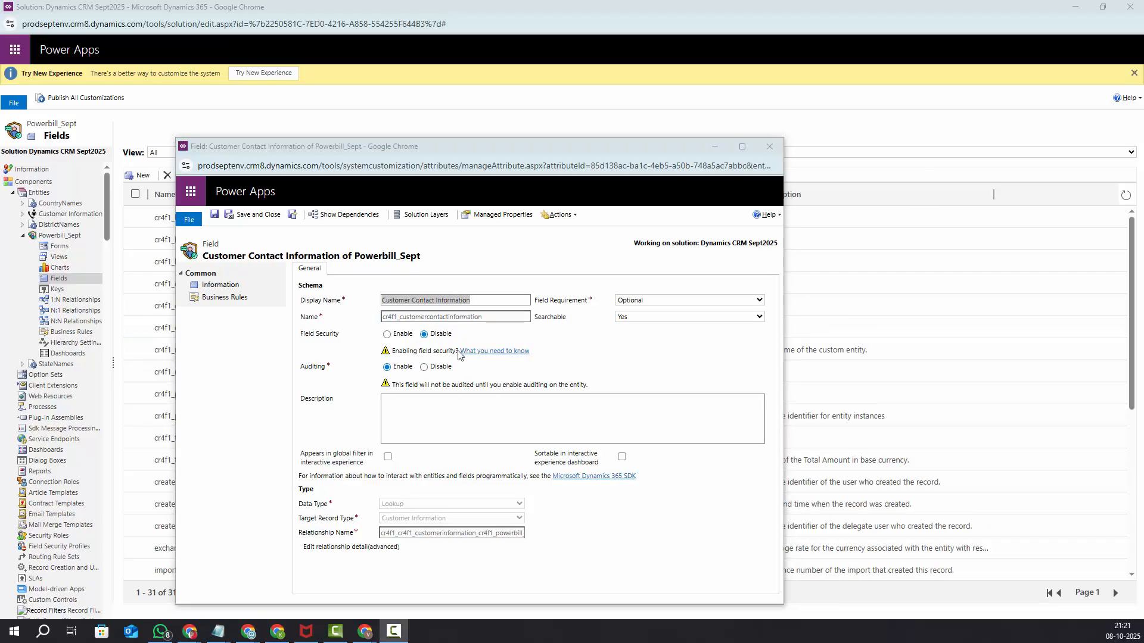
Save and close the Customer Contact Information field and open the main Information form of Powerbill_Sept
click(261, 220)
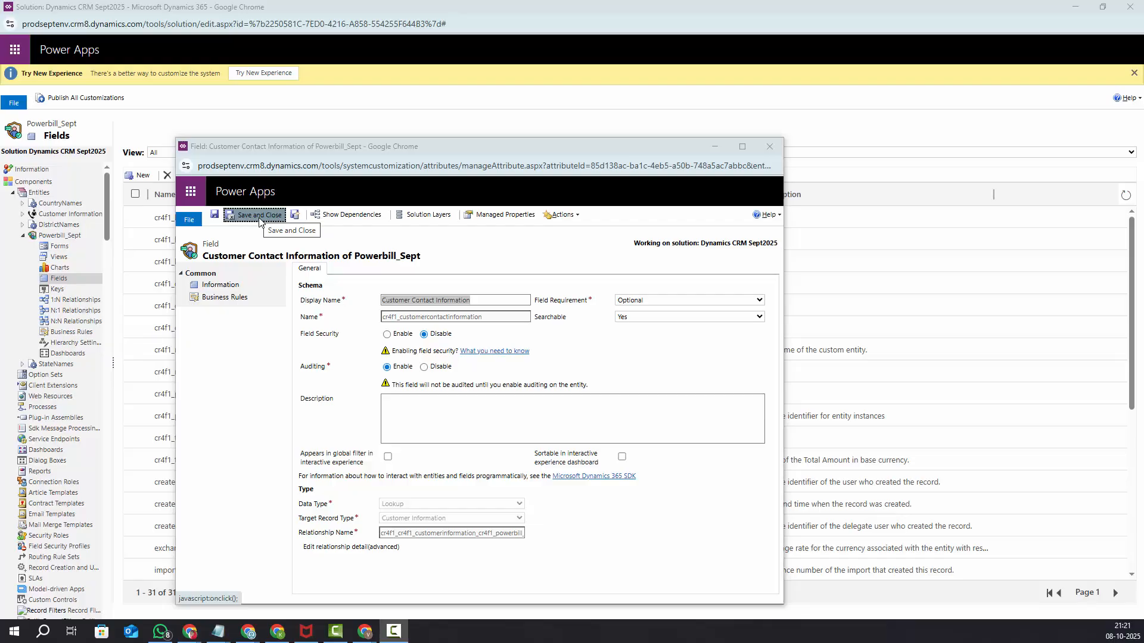
click(259, 217)
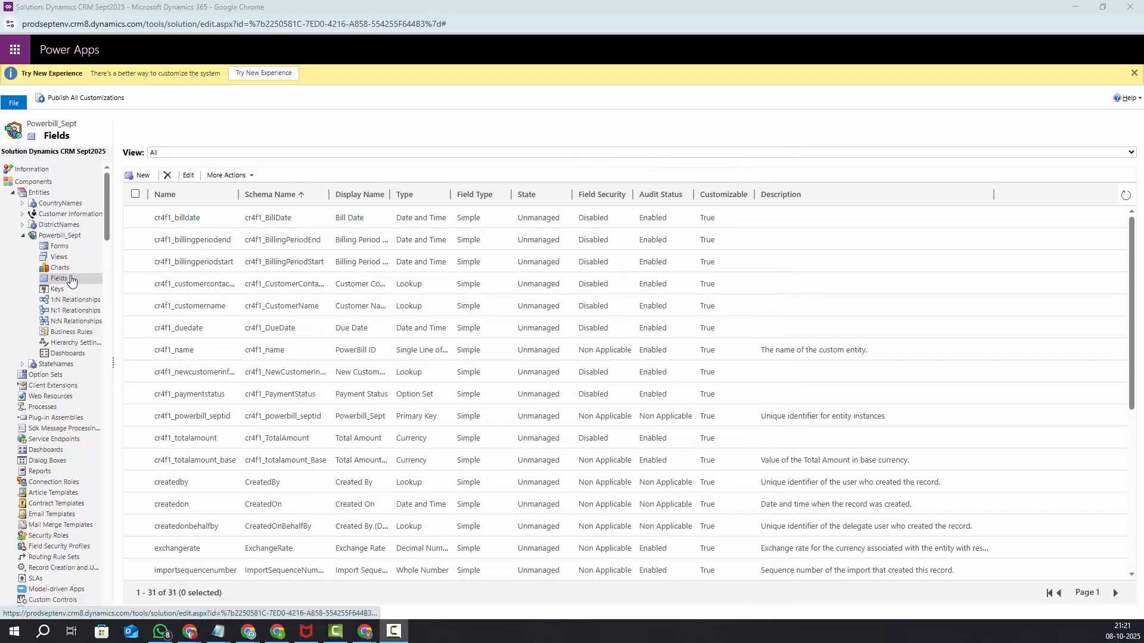
click(60, 246)
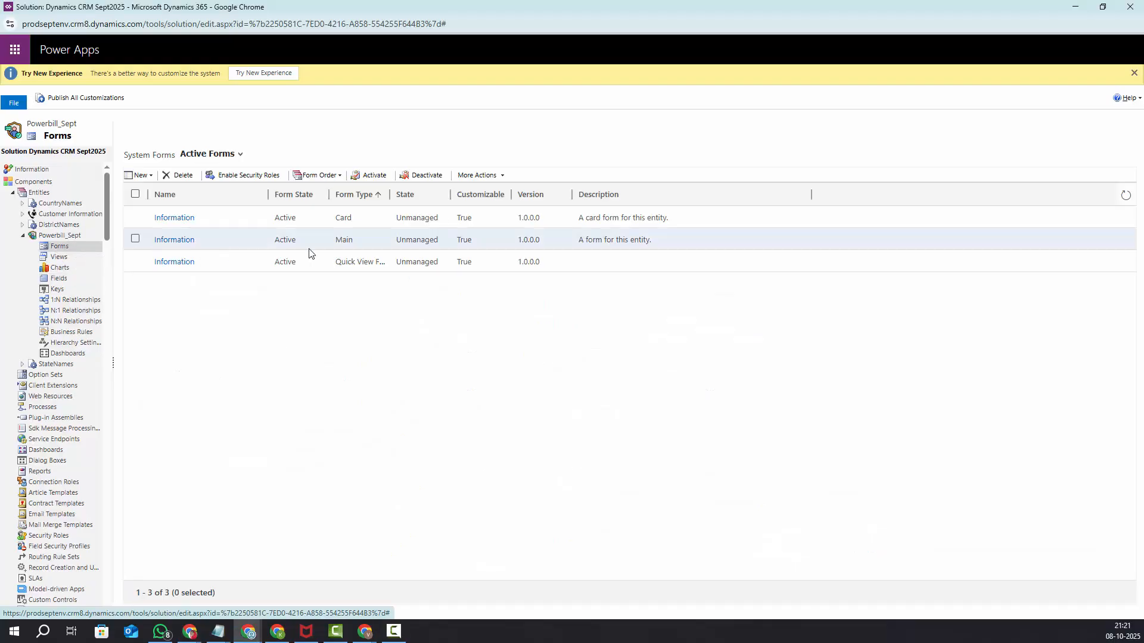
click(203, 245)
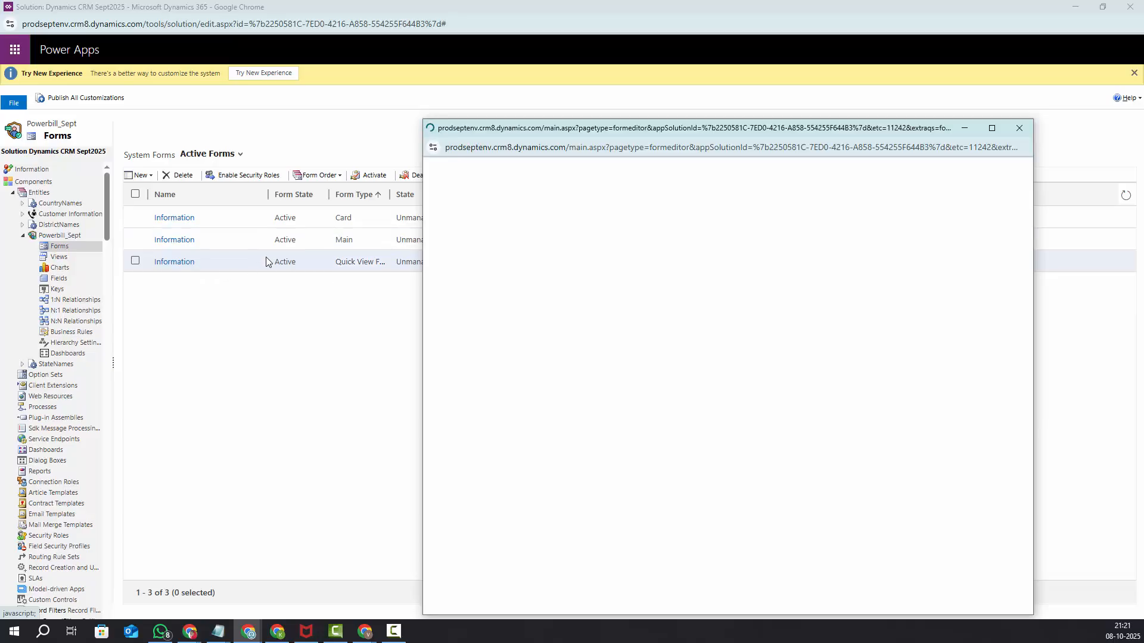
drag(486, 130, 288, 126)
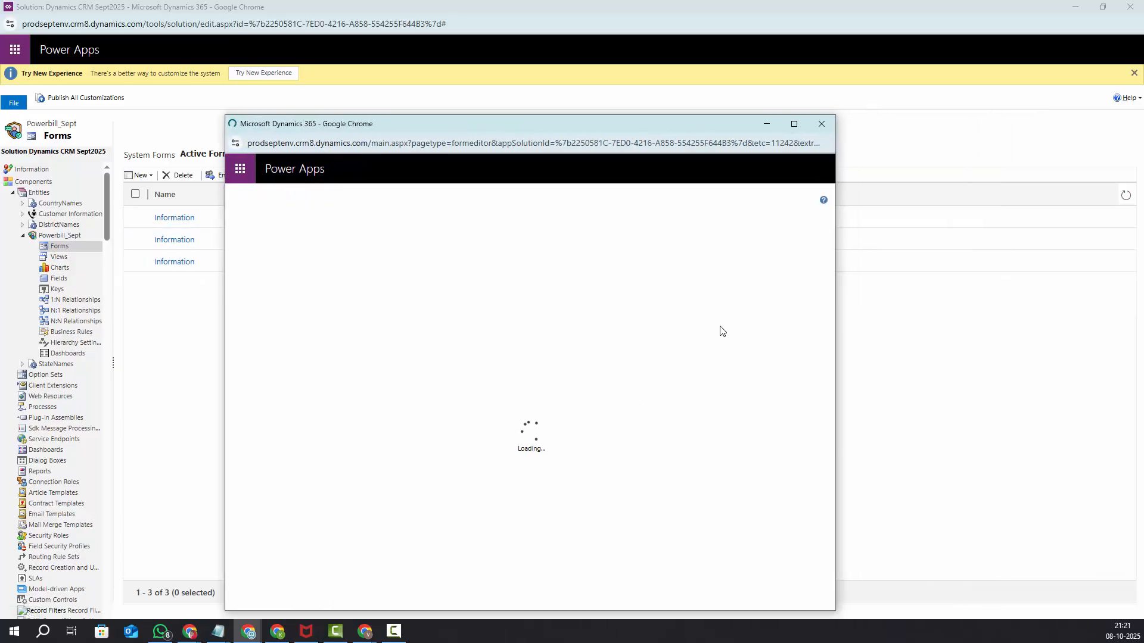
Add the Customer Contact Information custom field at the top of the form's General section and remove the Customer Name field
click(778, 322)
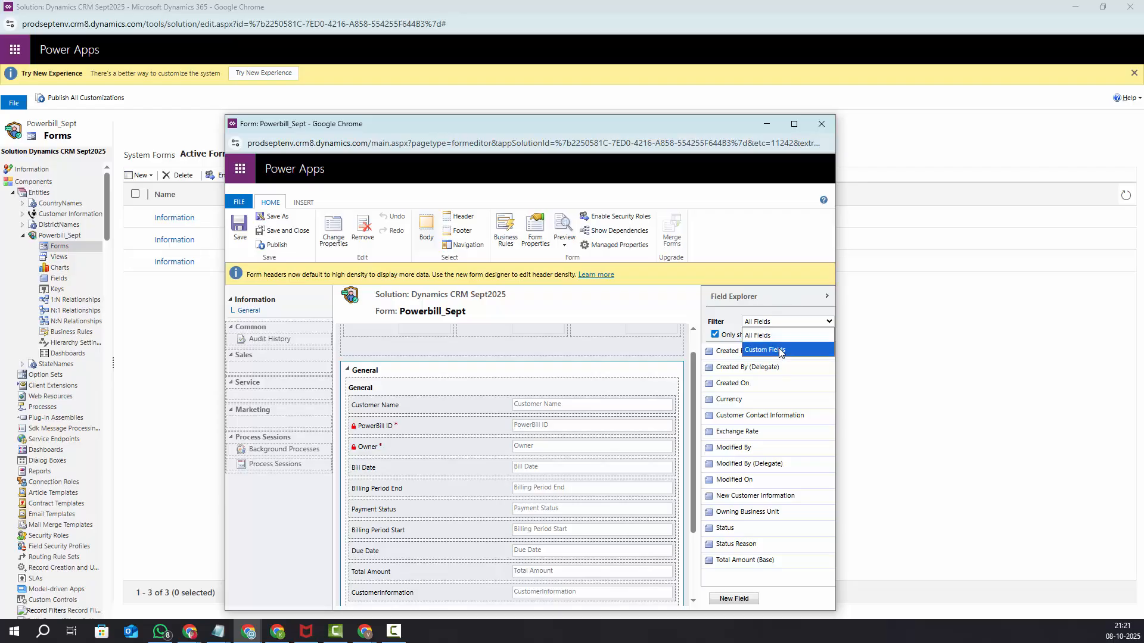
click(778, 351)
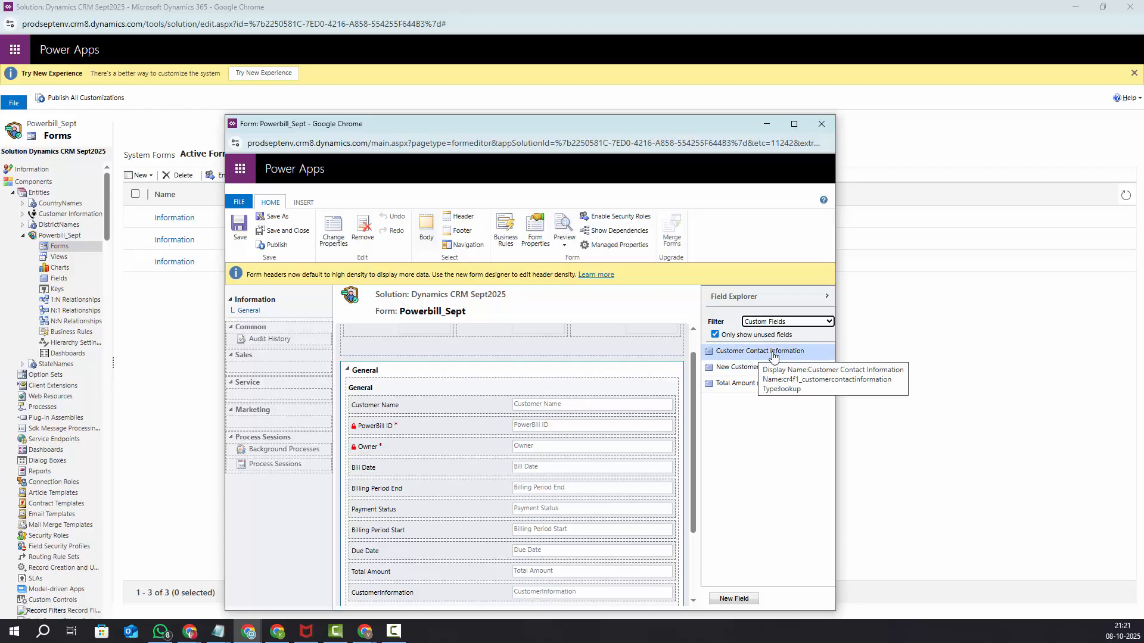
double_click(754, 353)
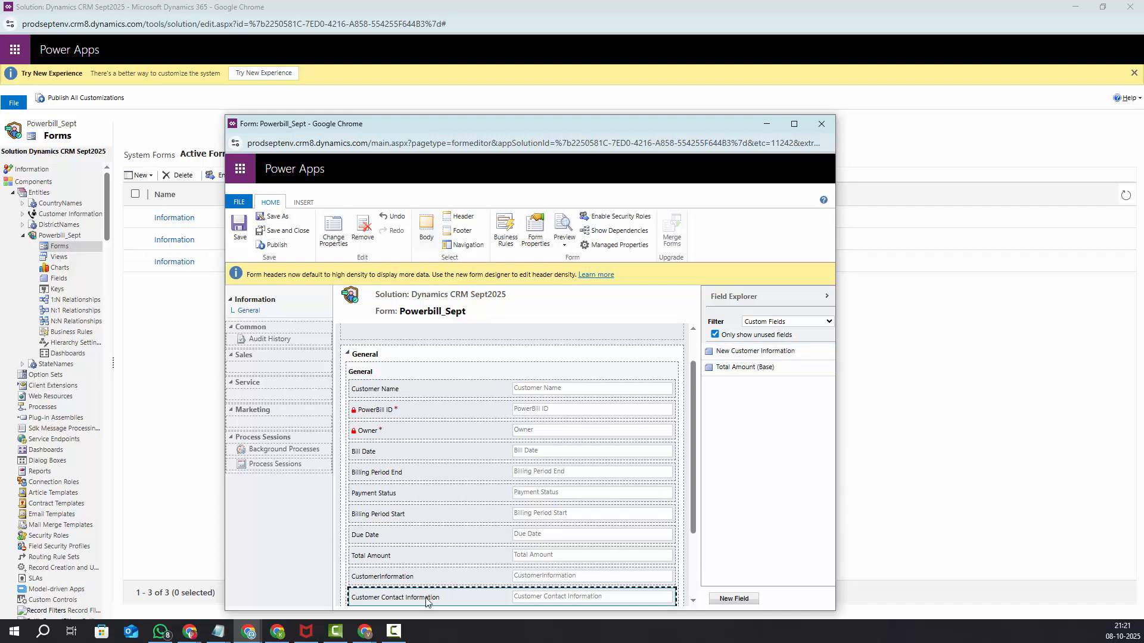
drag(429, 600, 427, 385)
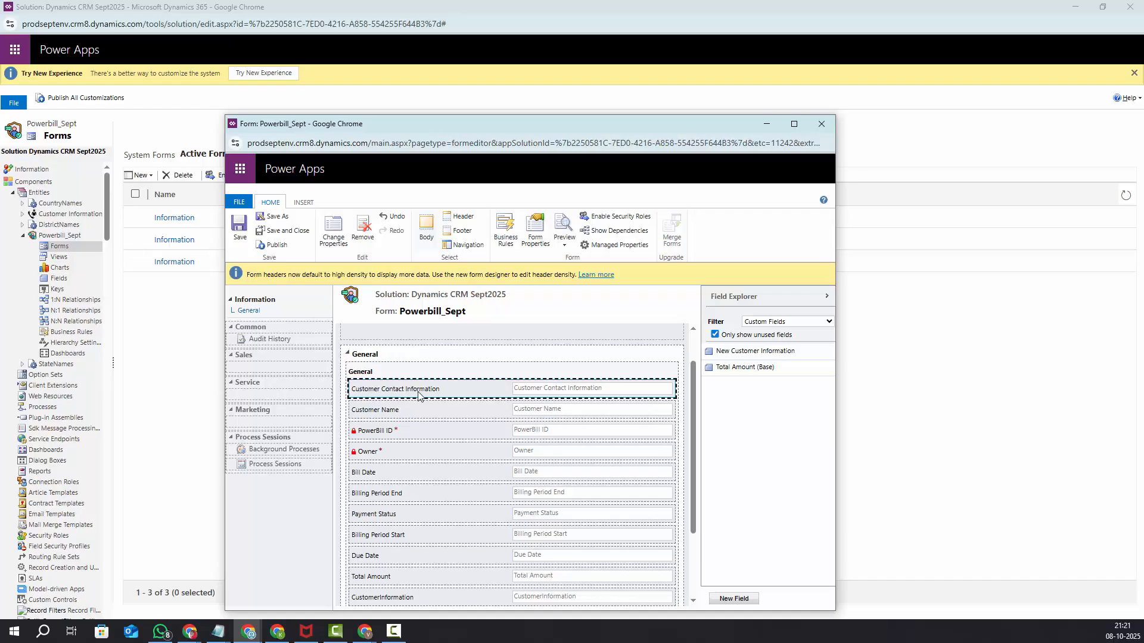
click(423, 412)
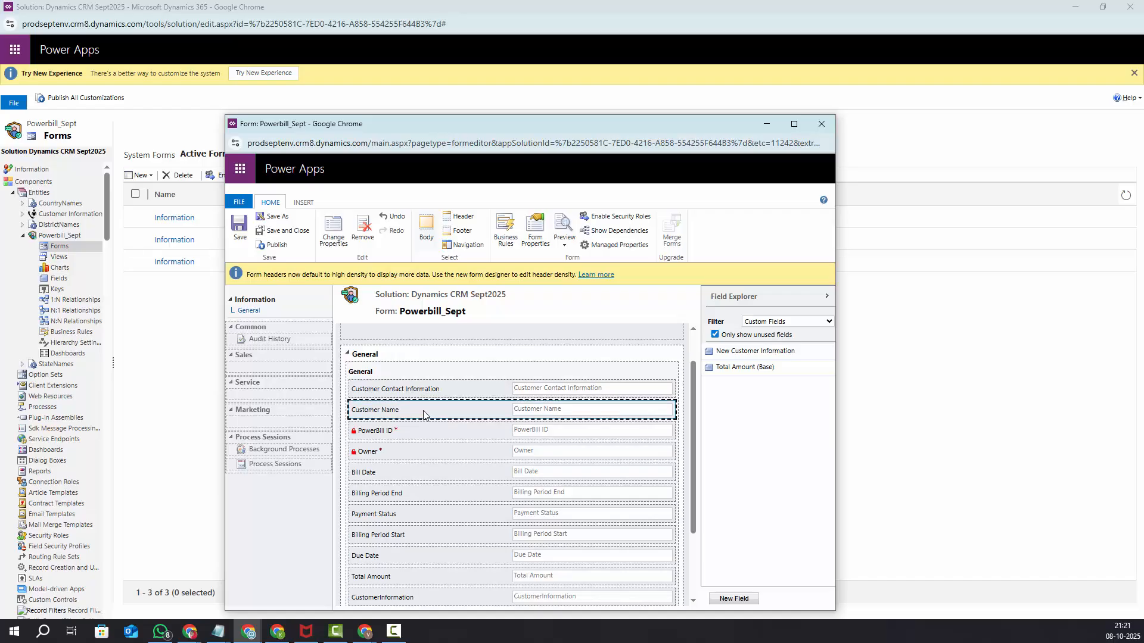
click(370, 235)
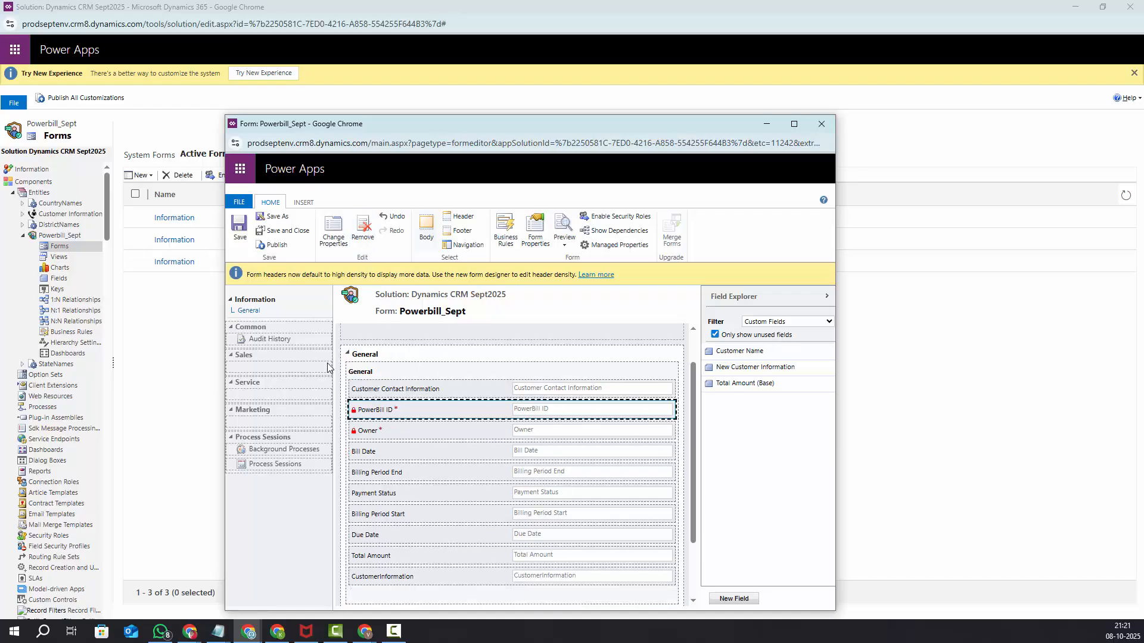
Save and publish the Powerbill_Sept form, and close the form editor
click(237, 232)
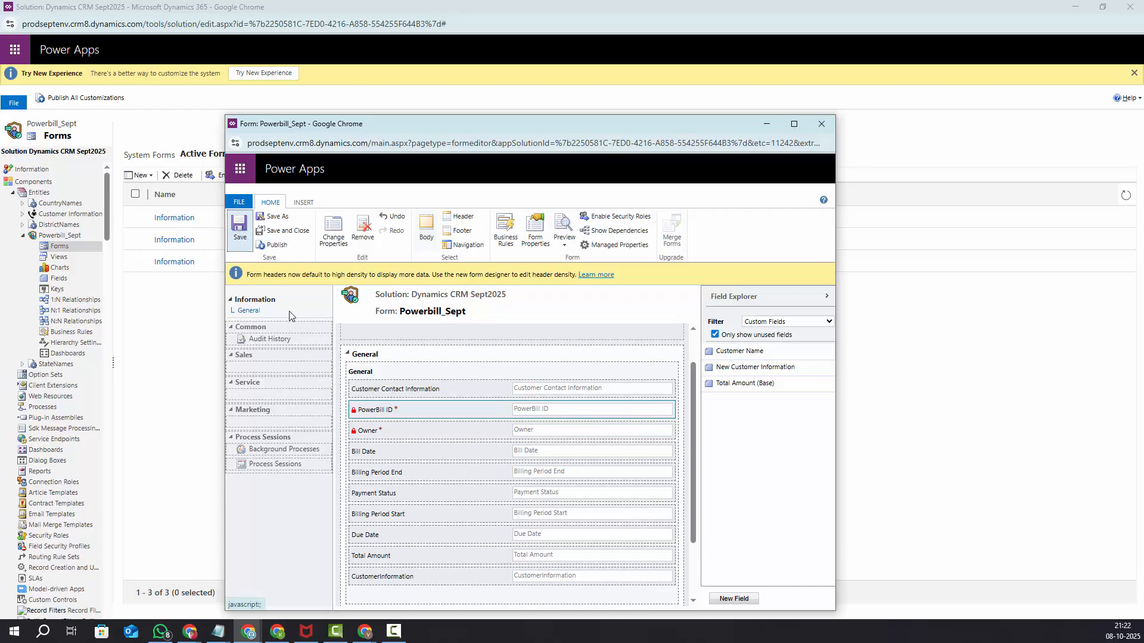
click(279, 246)
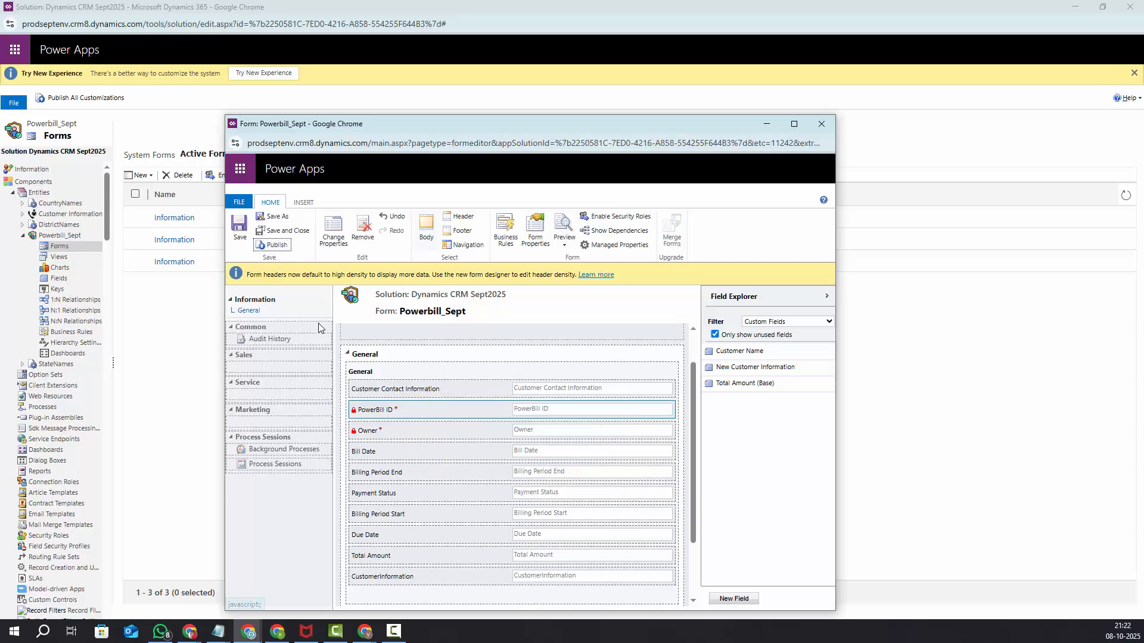
click(292, 234)
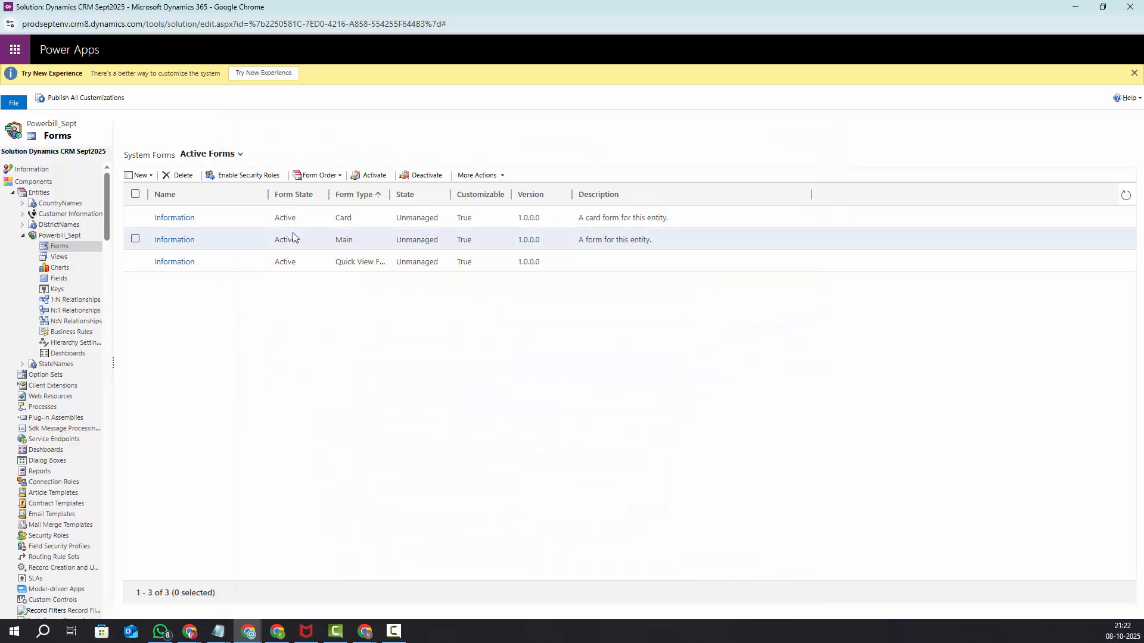
Return to the new Powerbill_Sept record in Dynamics 365 and reload the page to load the published form
click(66, 235)
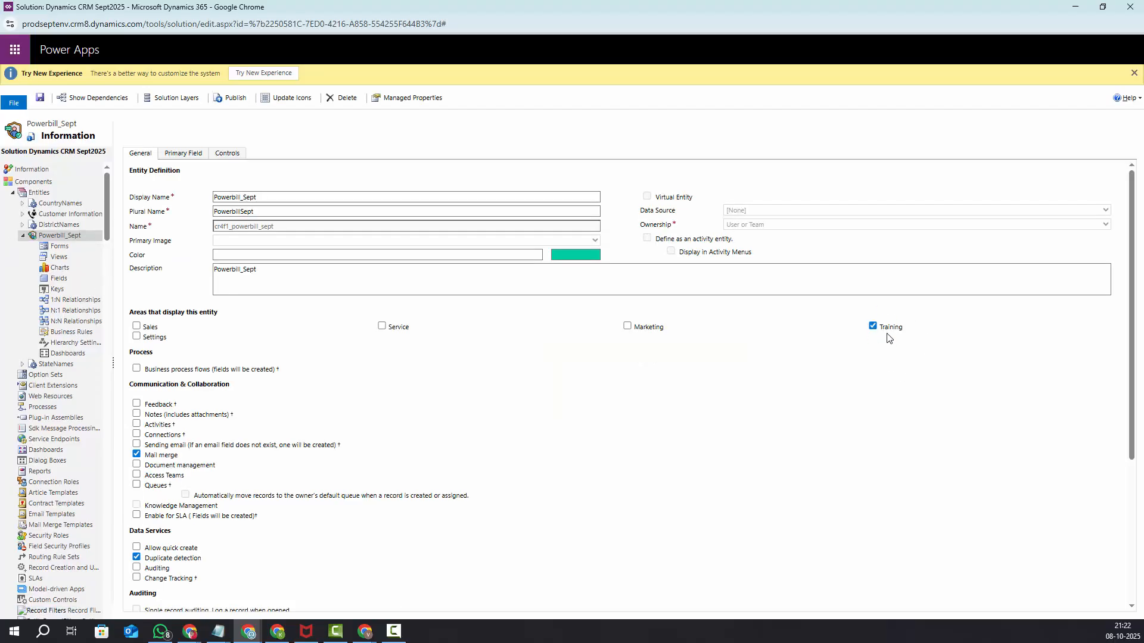
click(1075, 6)
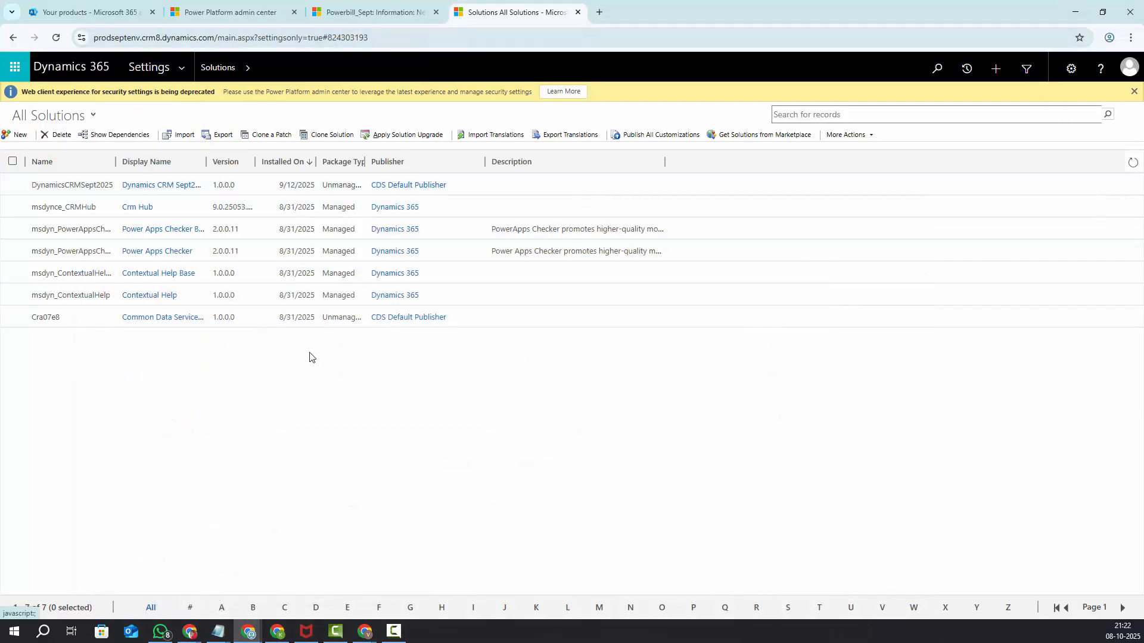
click(359, 7)
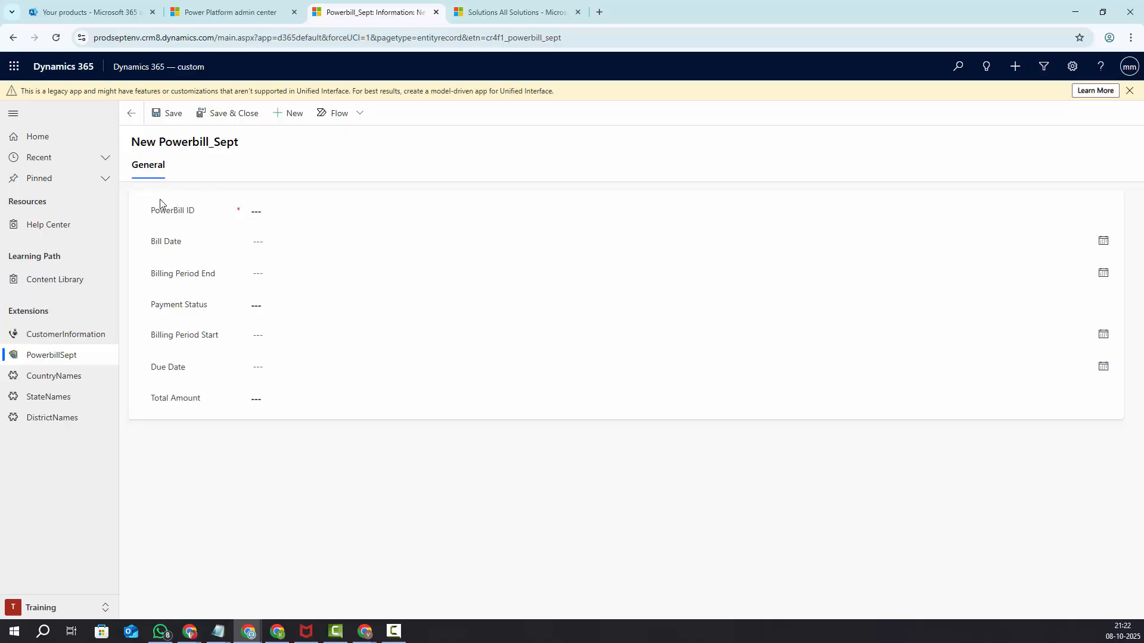
right_click(201, 516)
click(240, 501)
right_click(56, 37)
click(76, 97)
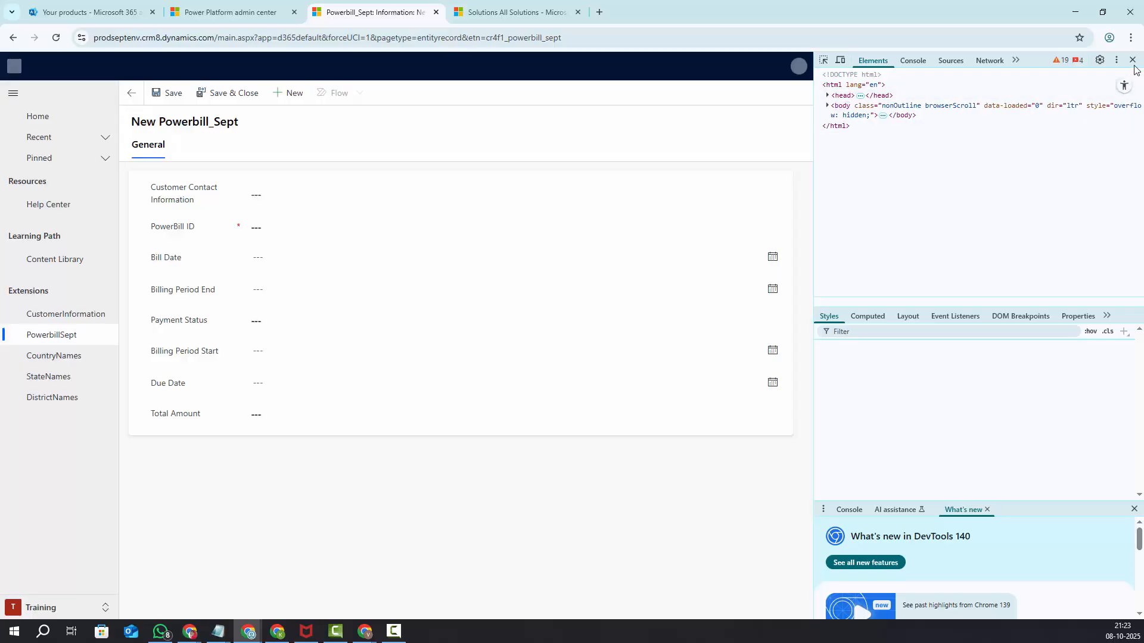
click(1133, 60)
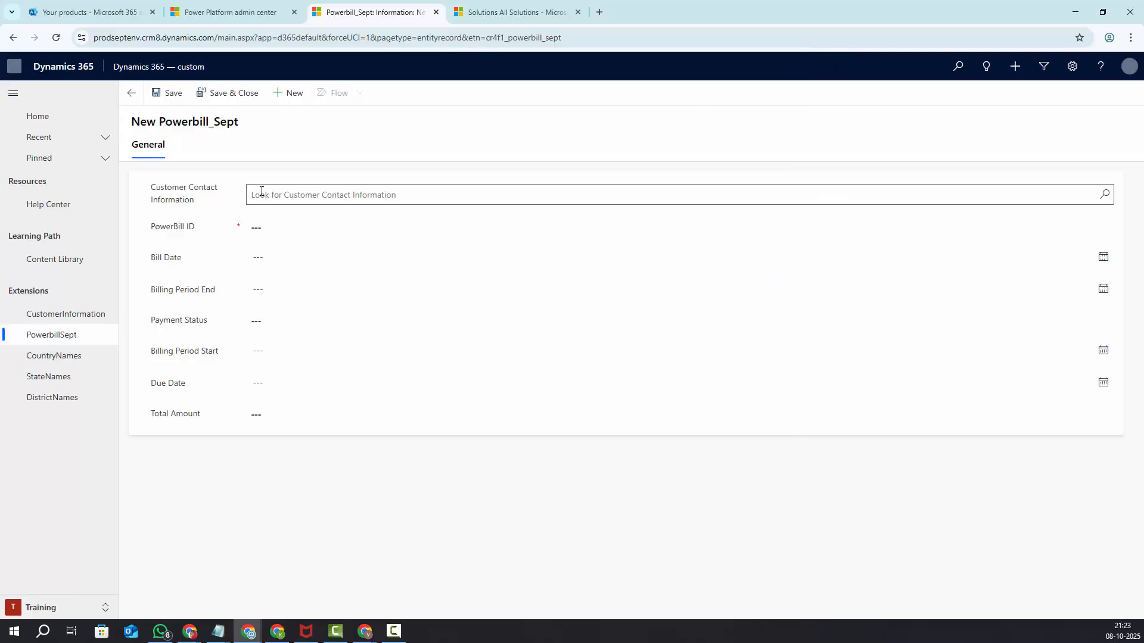
Choose an existing customer in the Customer Contact Information lookup and enter the PowerBill ID
click(1106, 195)
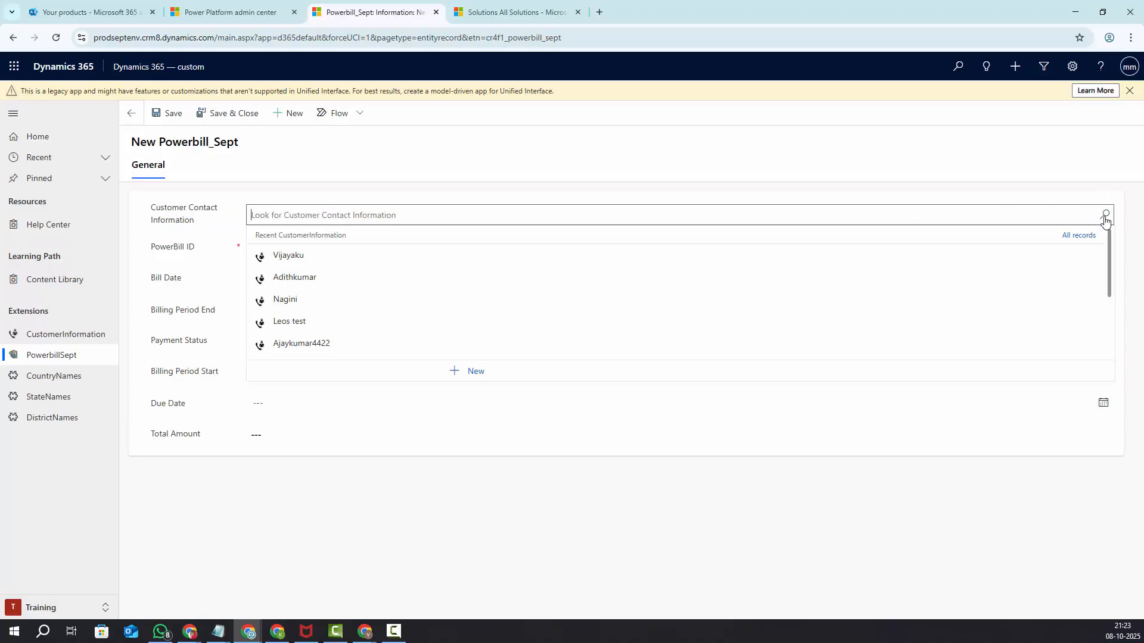
click(1105, 216)
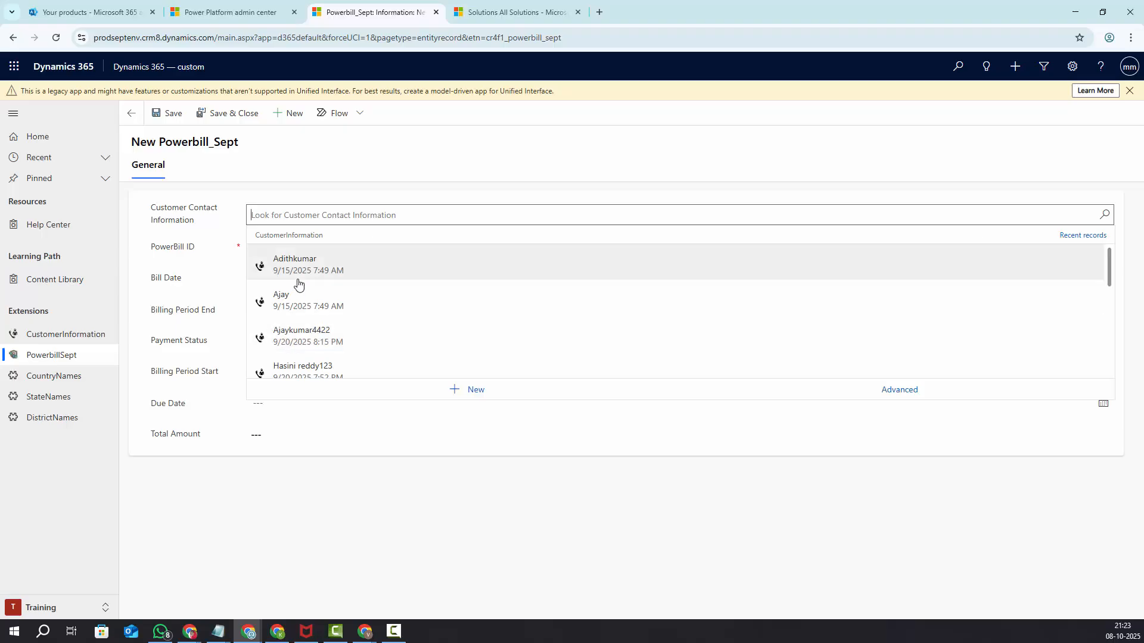
click(298, 305)
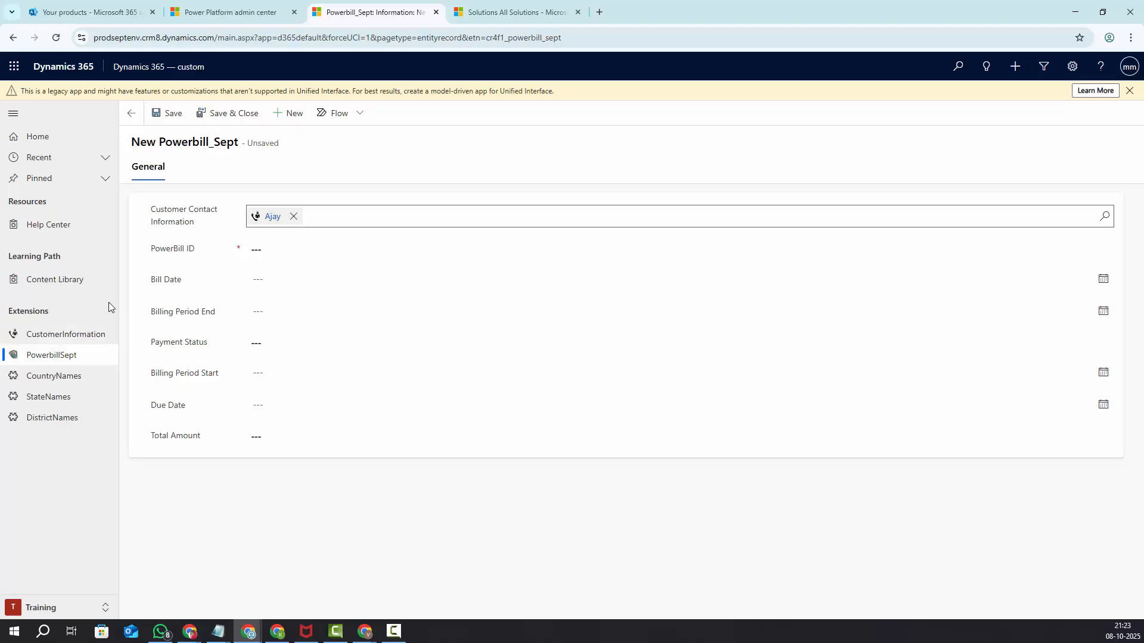
click(271, 253)
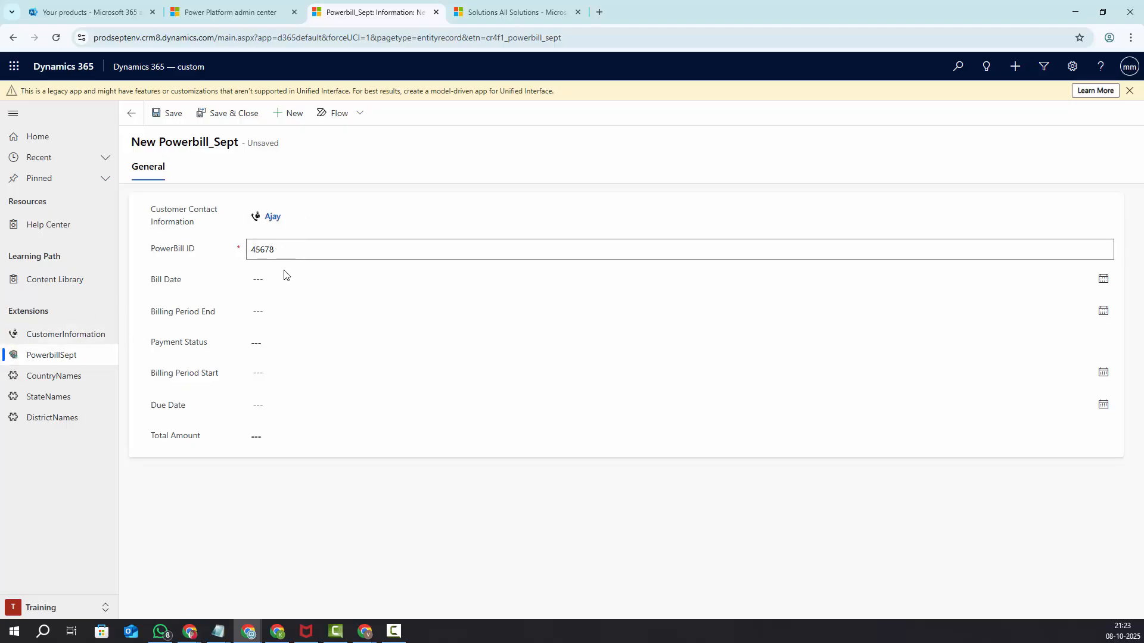
Set the Bill Date to 10/8/2025, Billing Period End to 10/24/2025 and Payment Status to Pending
click(285, 274)
click(311, 368)
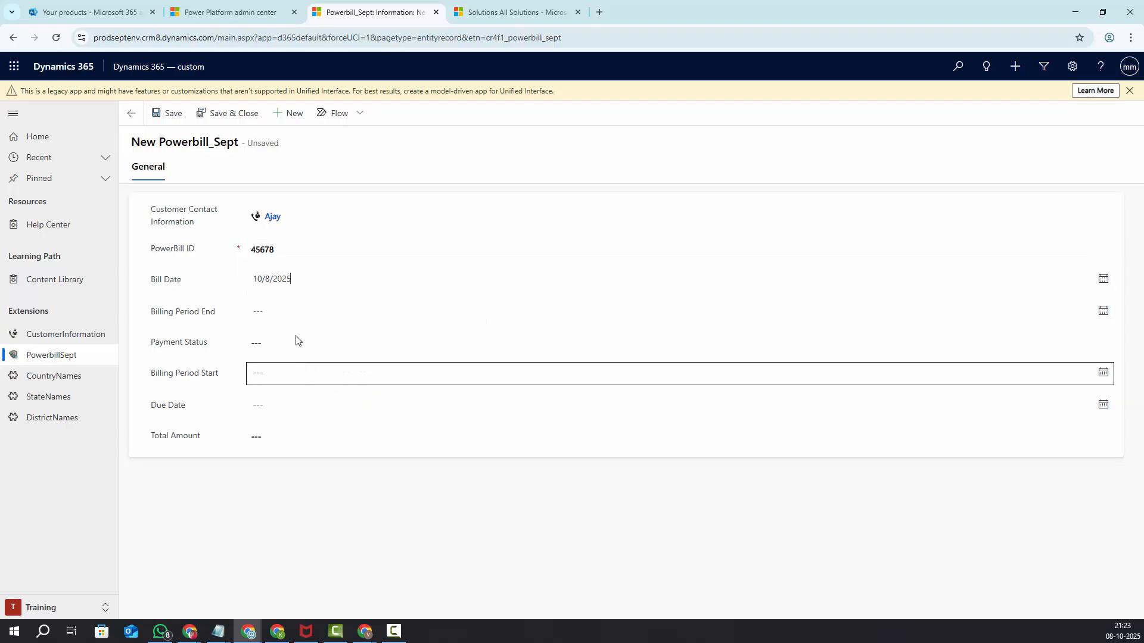
click(286, 312)
click(343, 437)
click(259, 346)
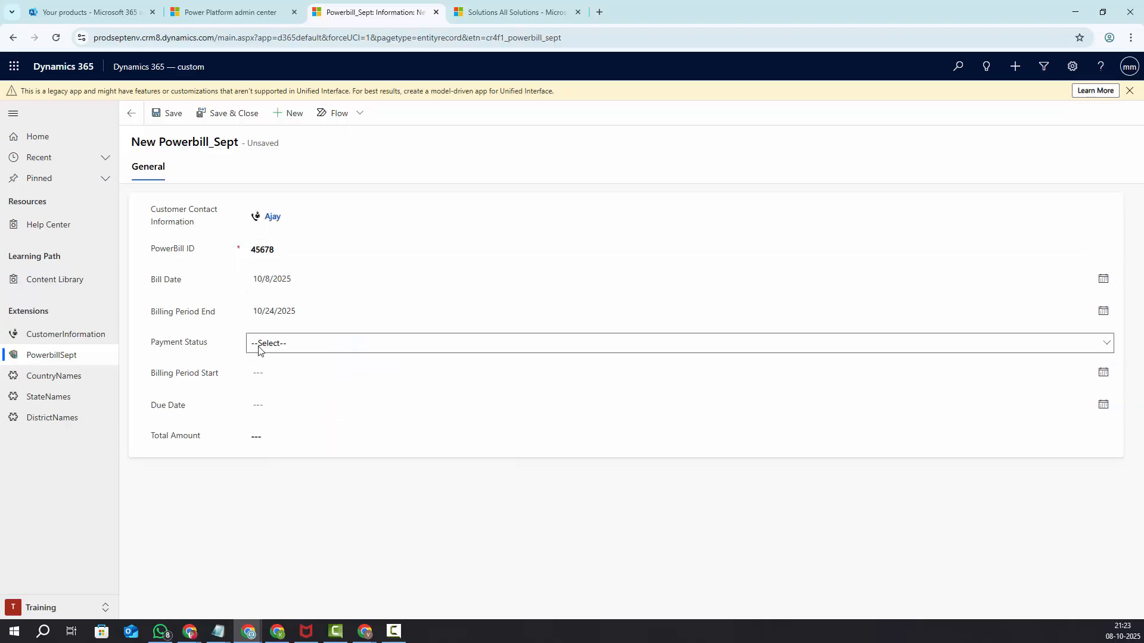
click(259, 350)
click(278, 390)
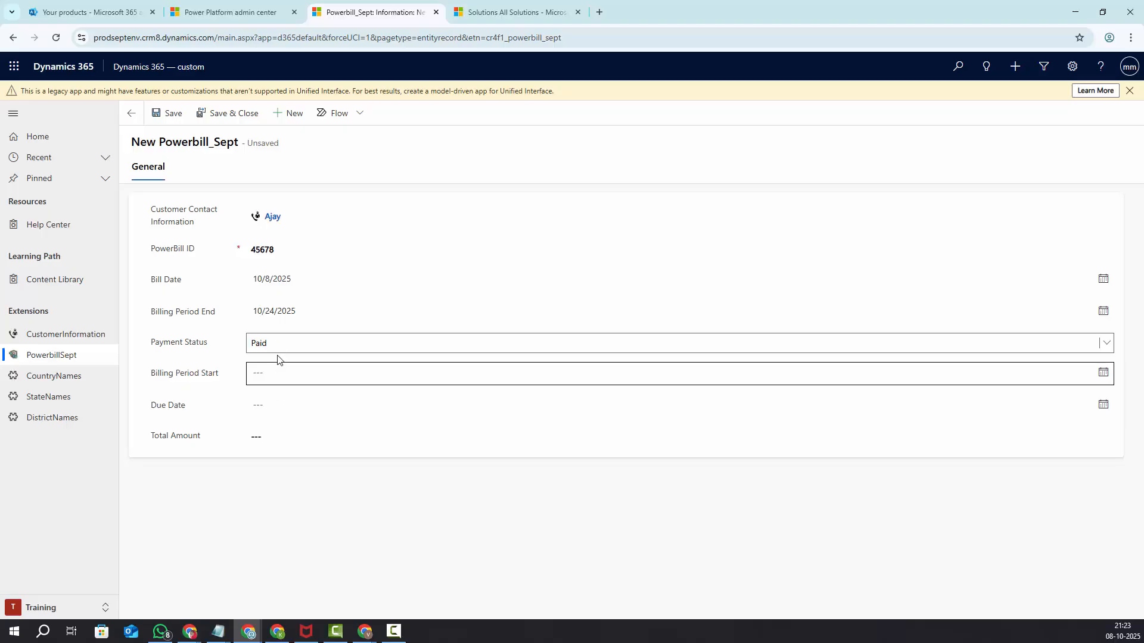
click(278, 350)
click(281, 376)
Set Billing Period Start to 10/8/2025, Due Date to 10/15/2025 and Total Amount to 555, and save and close the record
click(281, 374)
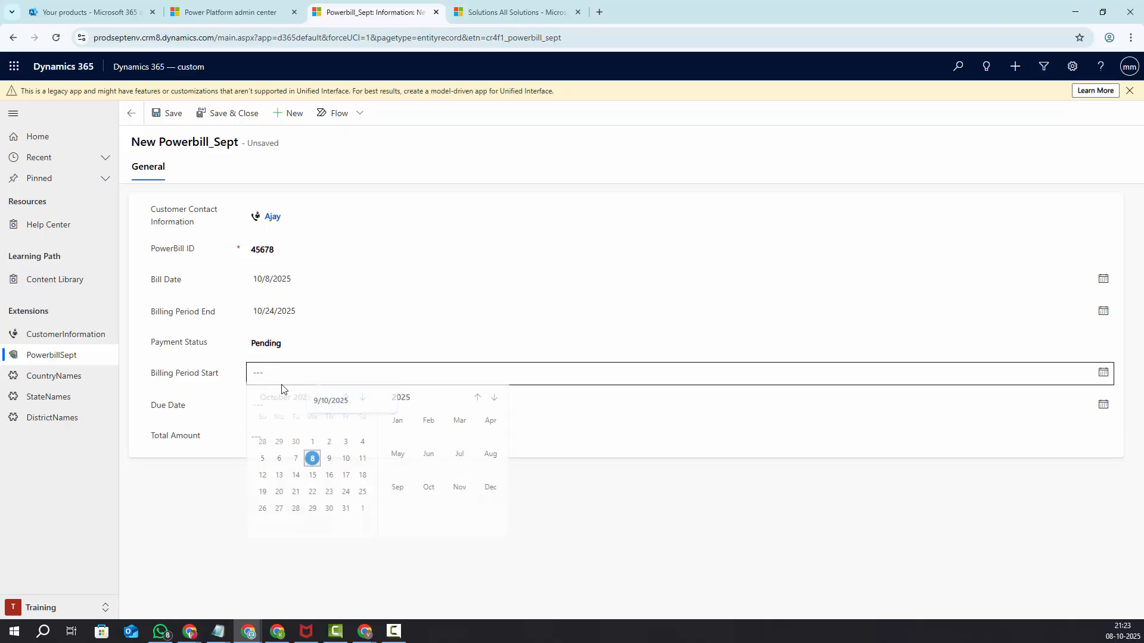
click(311, 460)
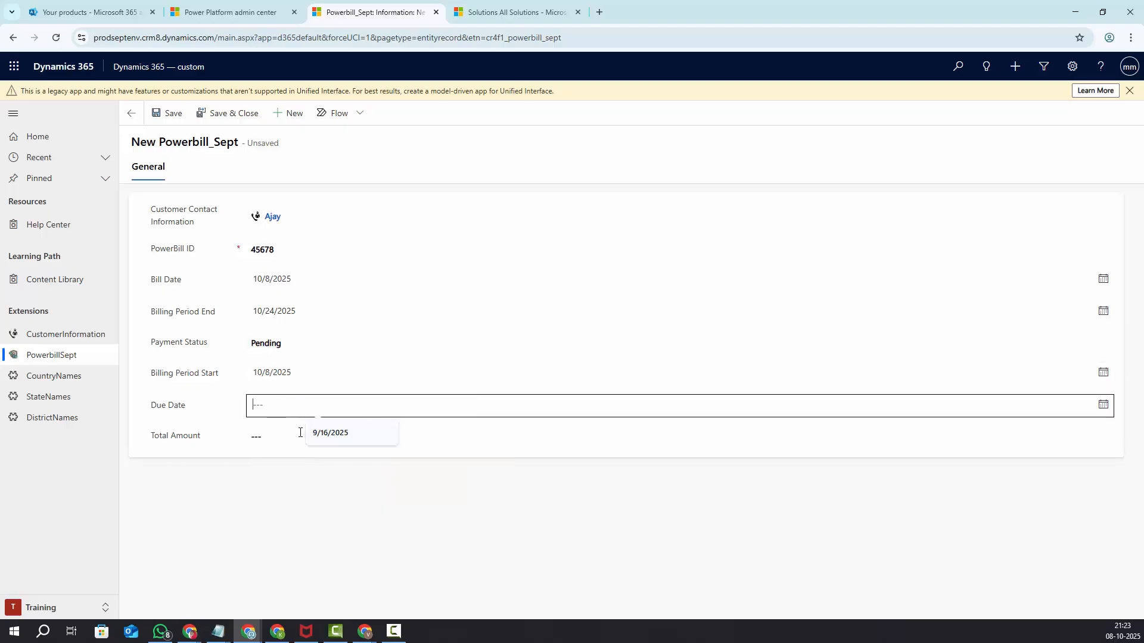
click(312, 511)
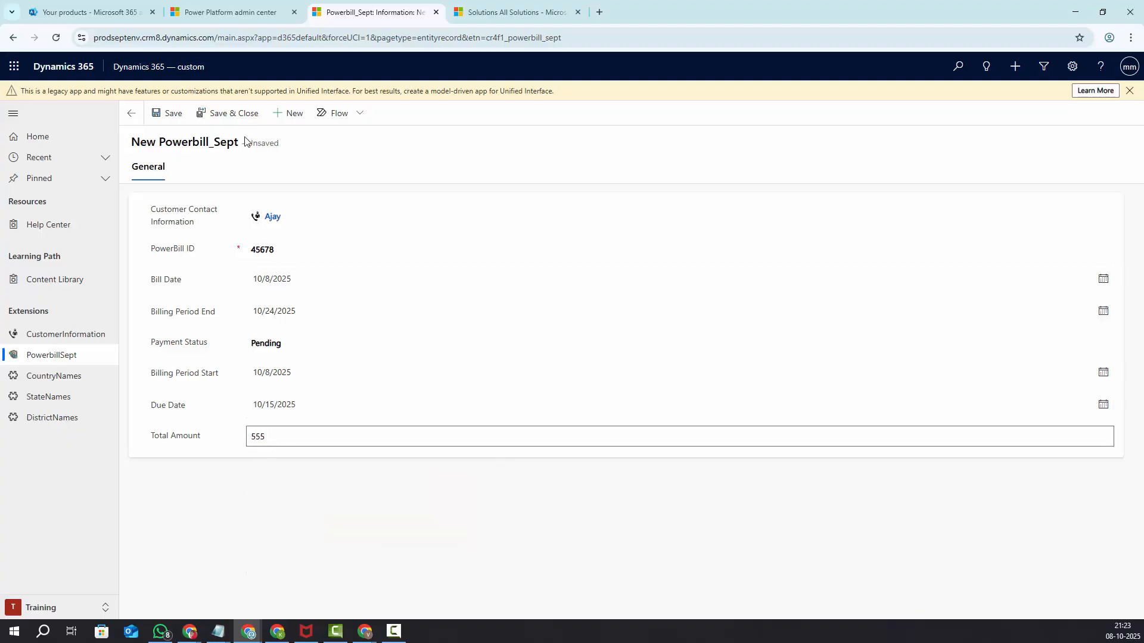
click(227, 113)
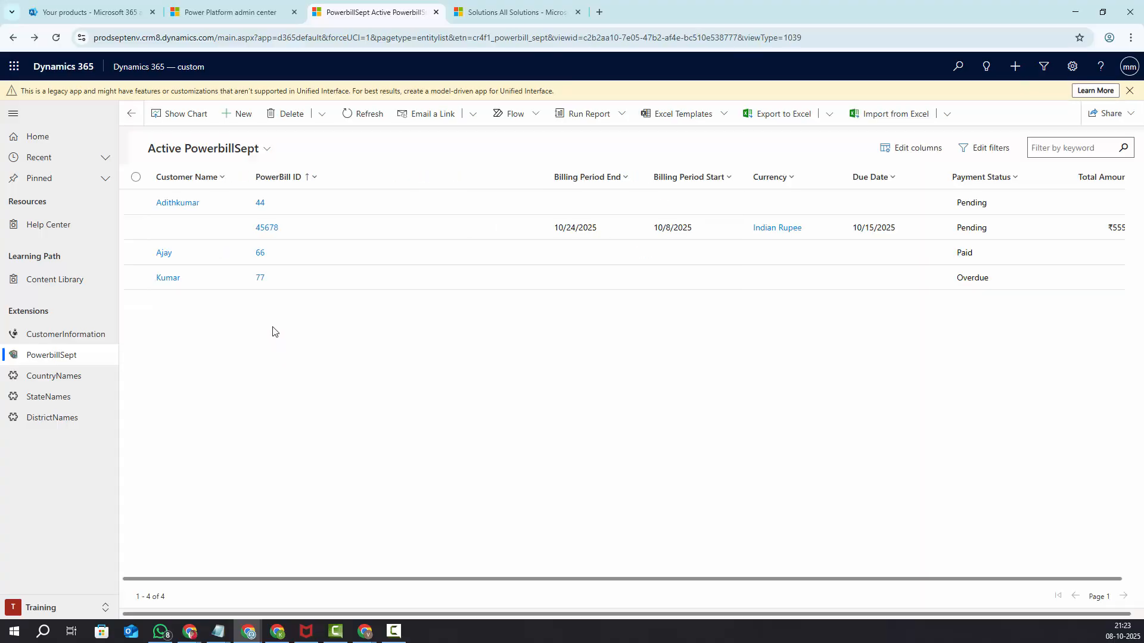
Open the customer linked to the first power bill and review the All Power Bills, Paid Powerbills and Pending Power Bills sections
click(178, 203)
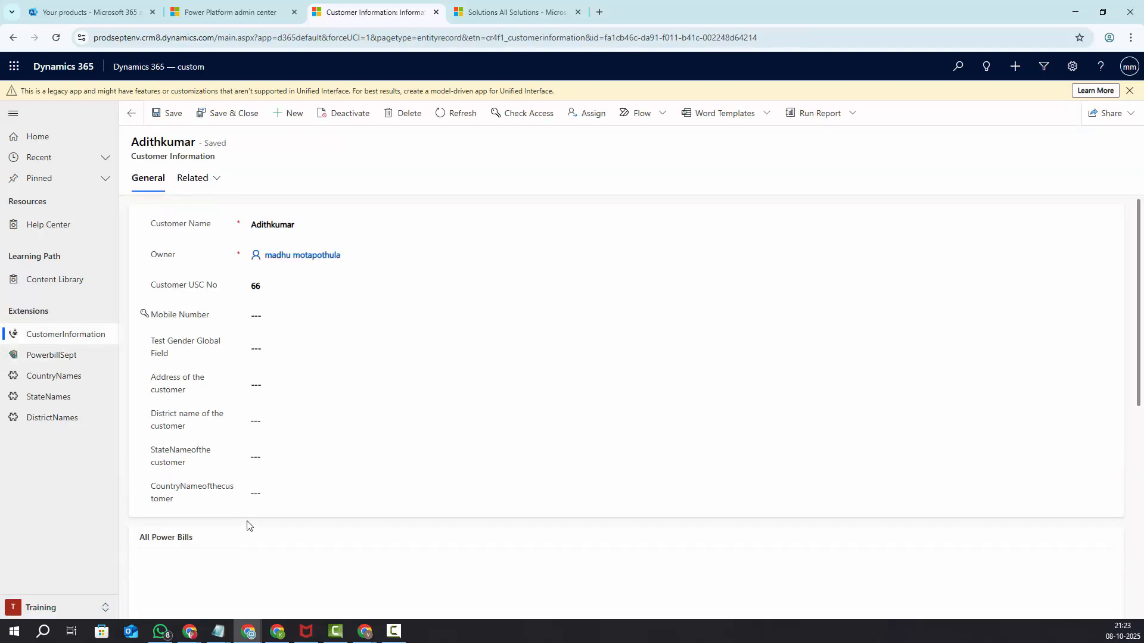
scroll(248, 524, down, 2)
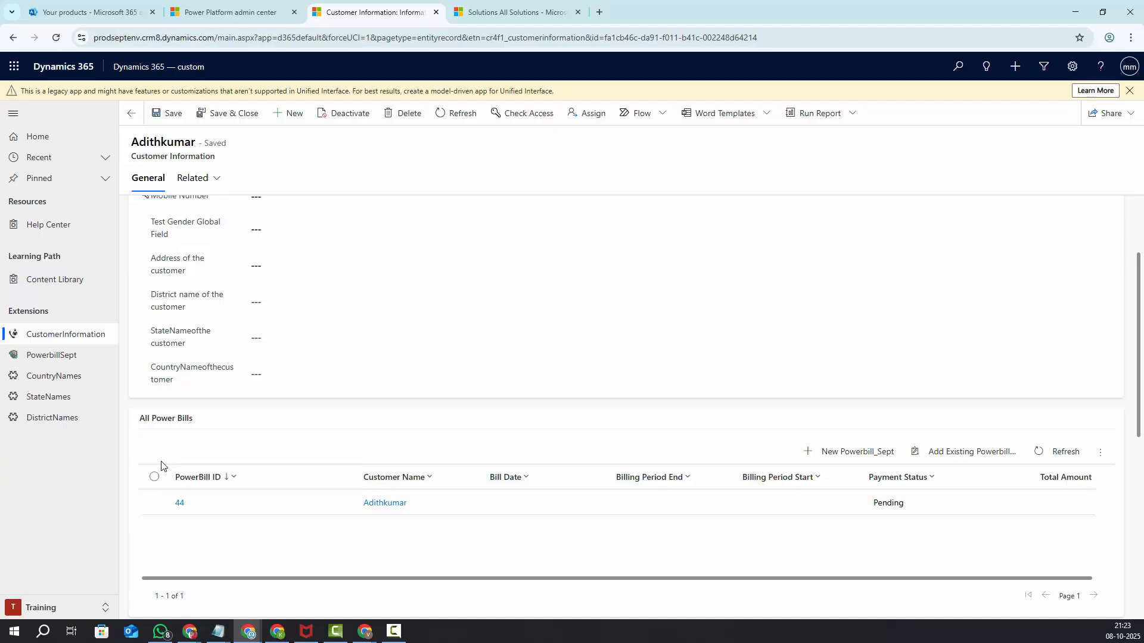
drag(140, 424, 201, 421)
scroll(201, 493, down, 1)
scroll(203, 495, down, 2)
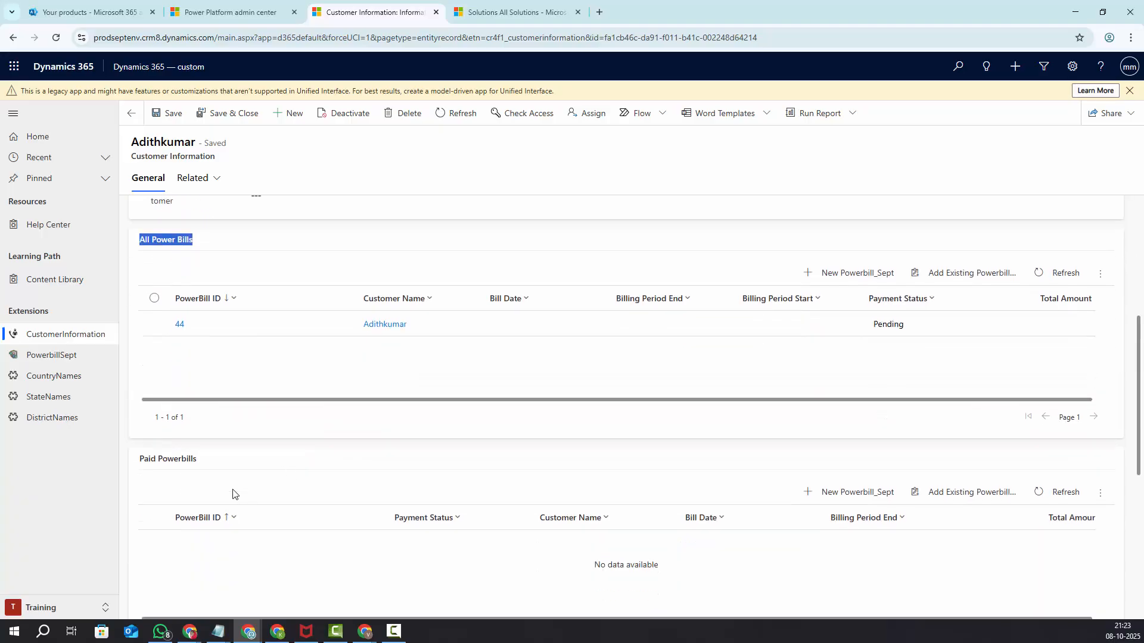
scroll(229, 507, down, 3)
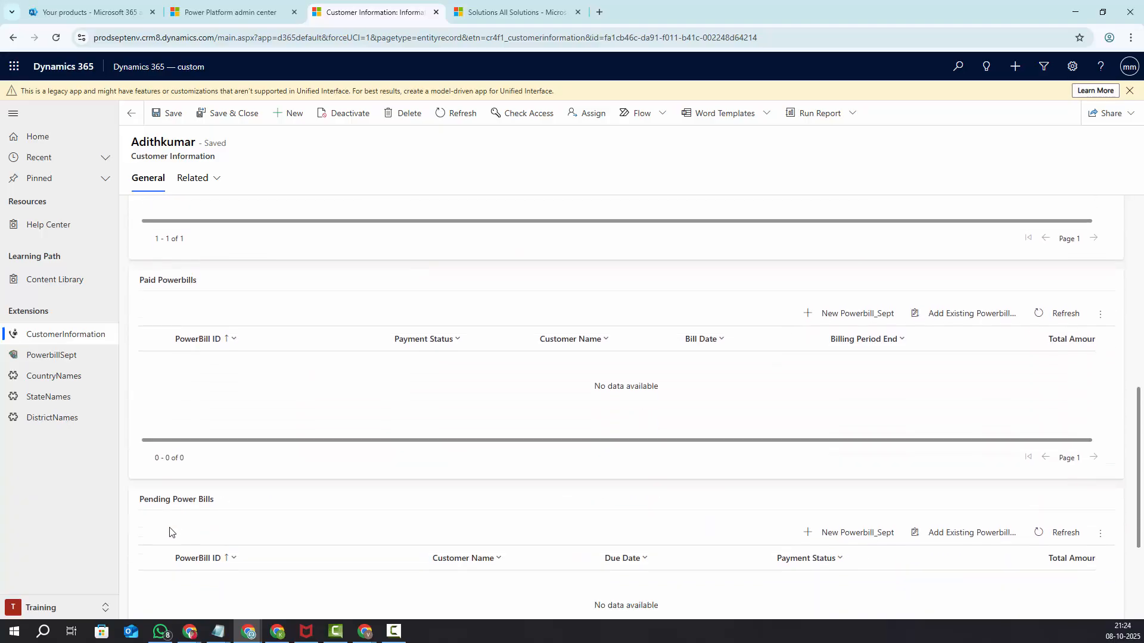
drag(140, 499, 232, 504)
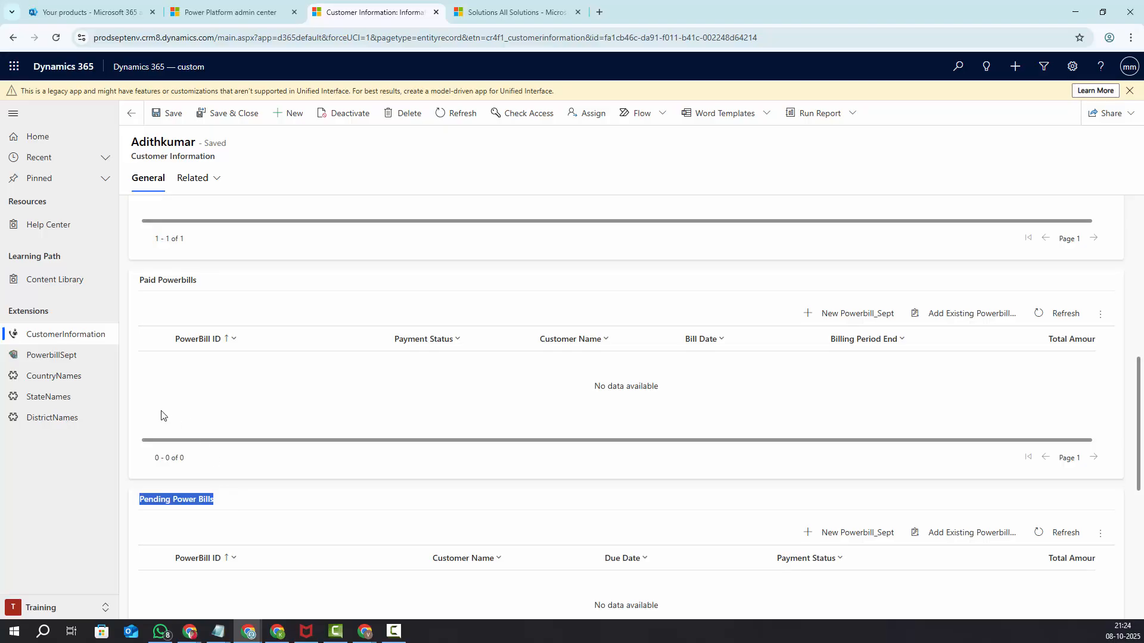
Compare the All Power Bills, Paid Powerbills and Pending Power Bills sections on the open customer's form
drag(141, 283, 227, 295)
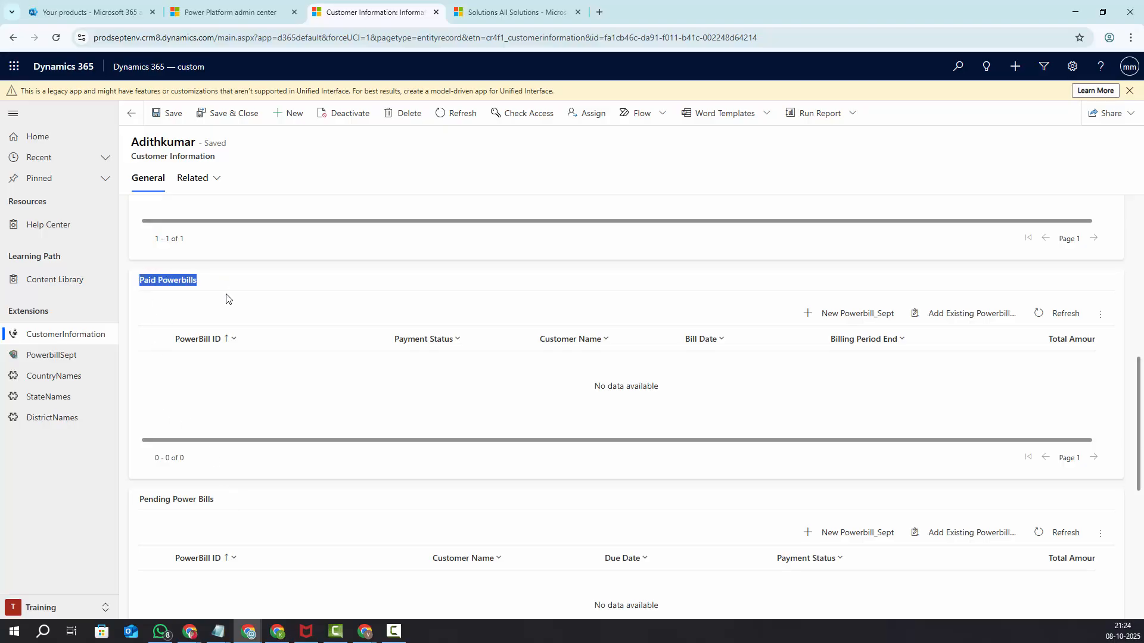
scroll(268, 548, up, 3)
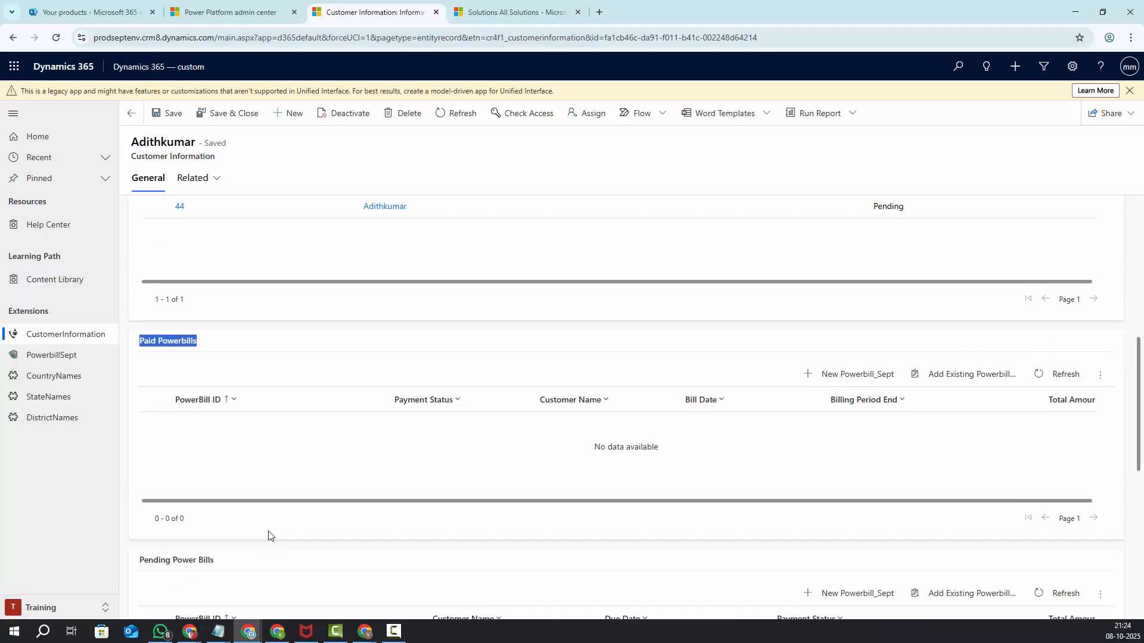
scroll(188, 451, up, 1)
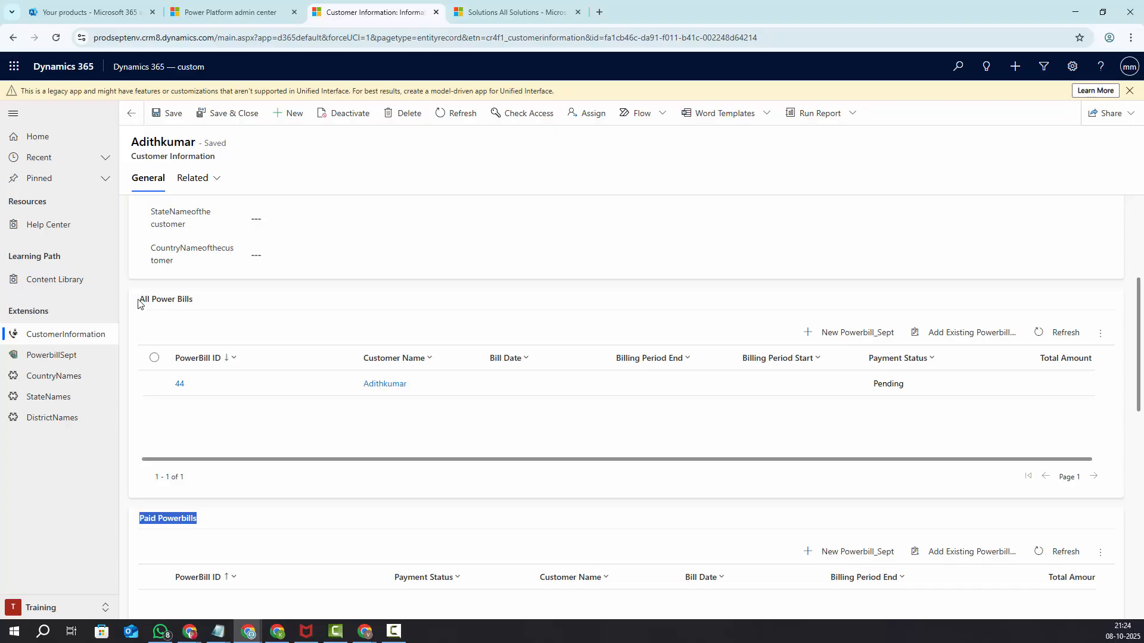
drag(138, 304, 213, 304)
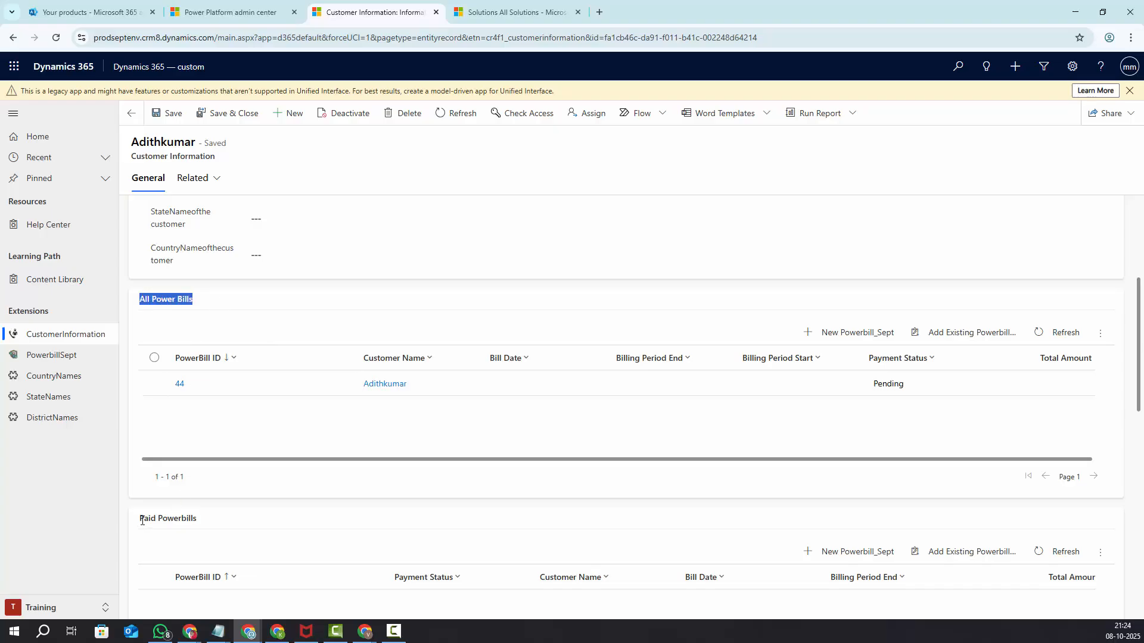
drag(141, 520, 211, 522)
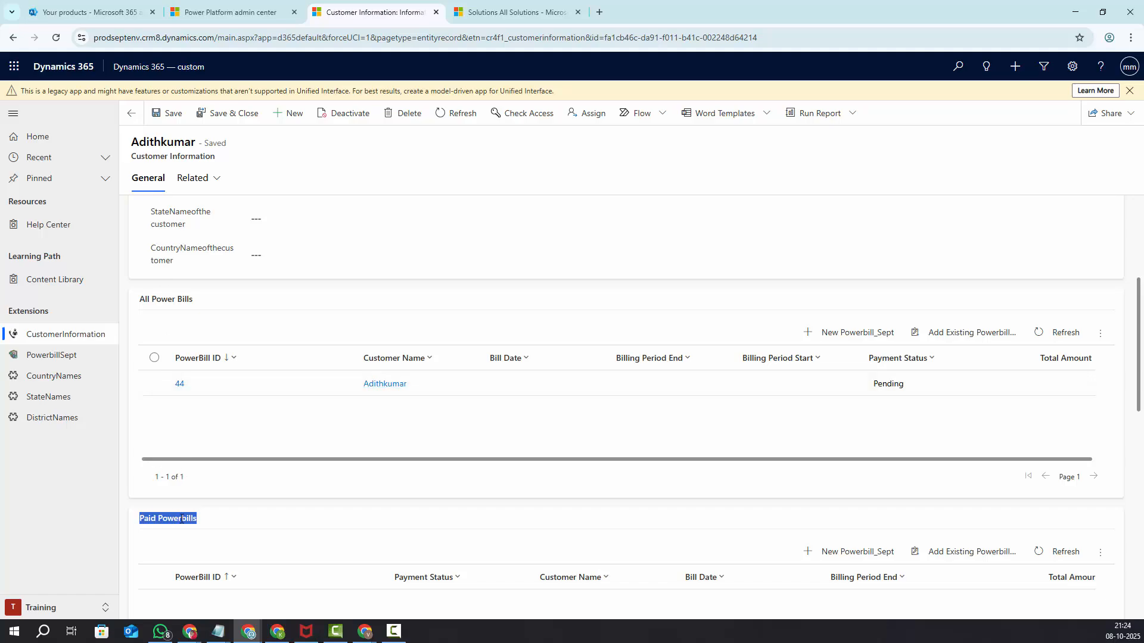
scroll(181, 519, down, 2)
scroll(176, 511, up, 3)
scroll(165, 546, down, 1)
triple_click(145, 302)
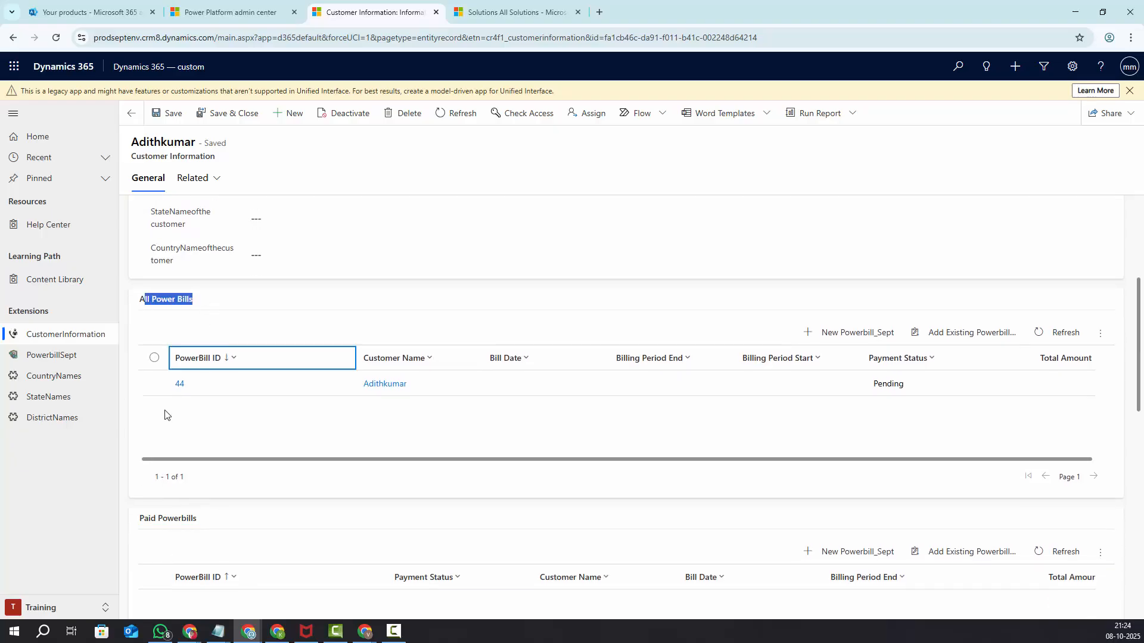
scroll(191, 508, down, 5)
drag(142, 440, 237, 450)
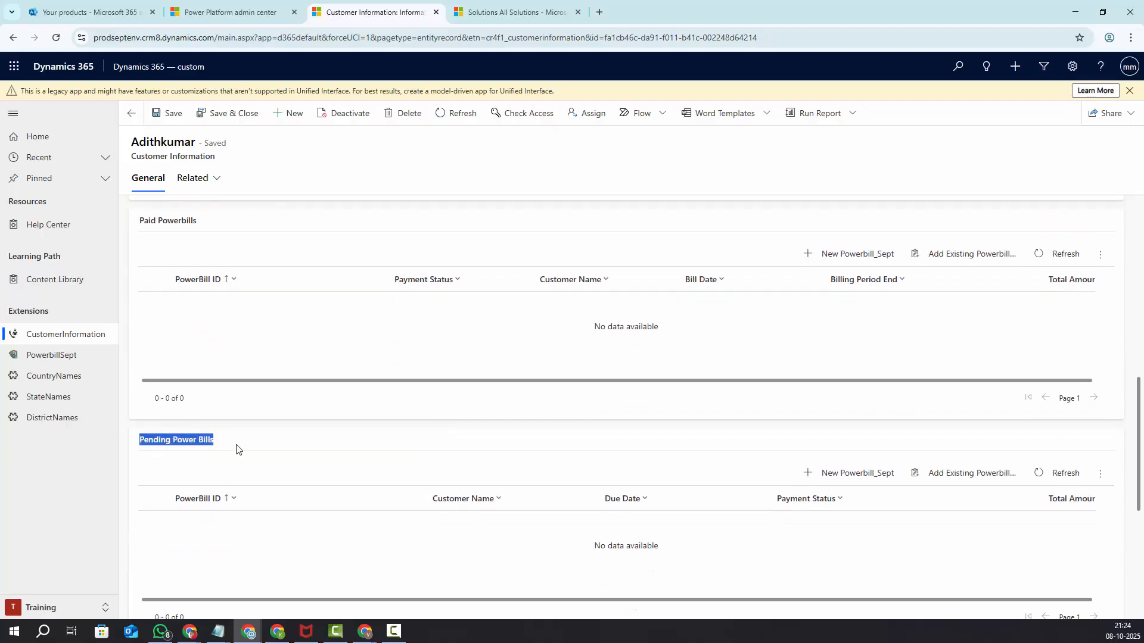
scroll(304, 546, up, 7)
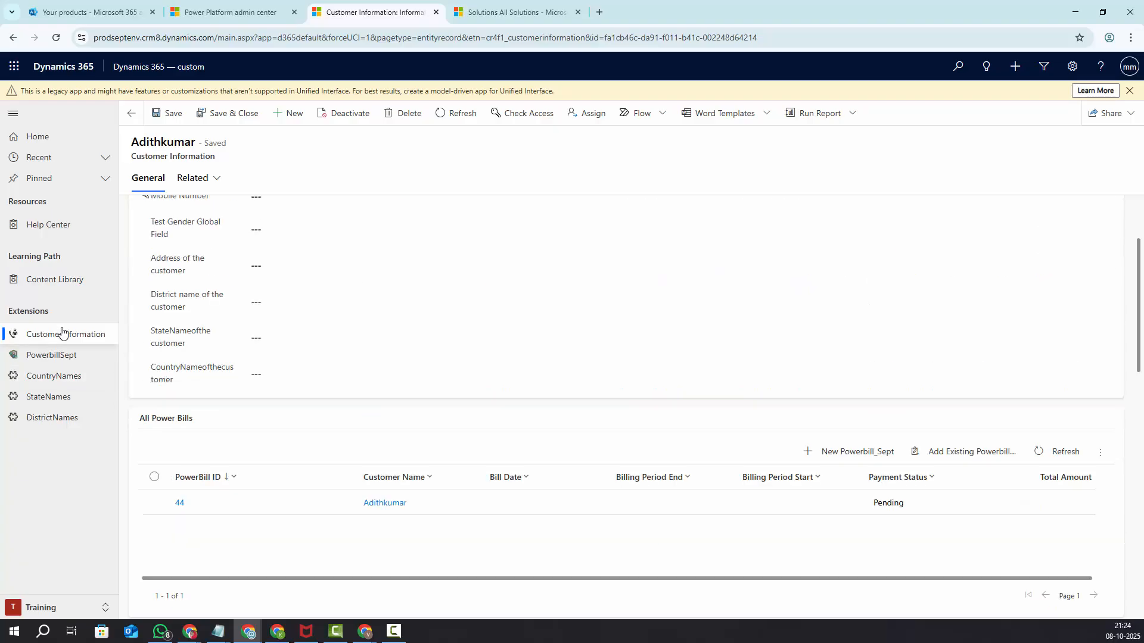
Open the fifth customer in the Active CustomerInformation list and examine the Payment Status of its bills in each power bill section
click(89, 337)
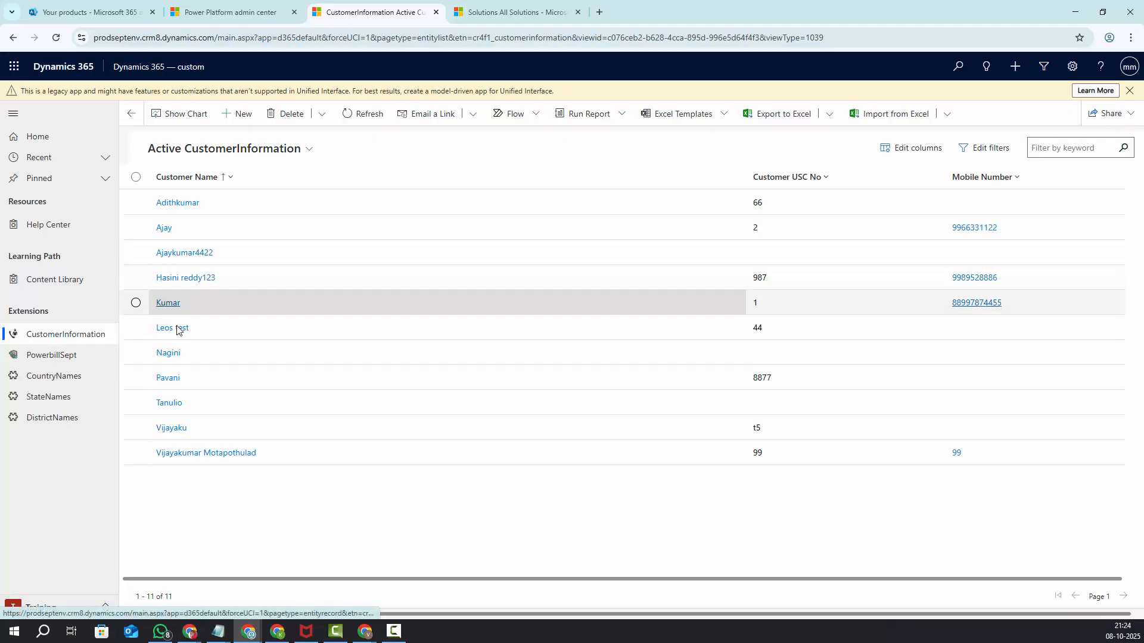
click(168, 304)
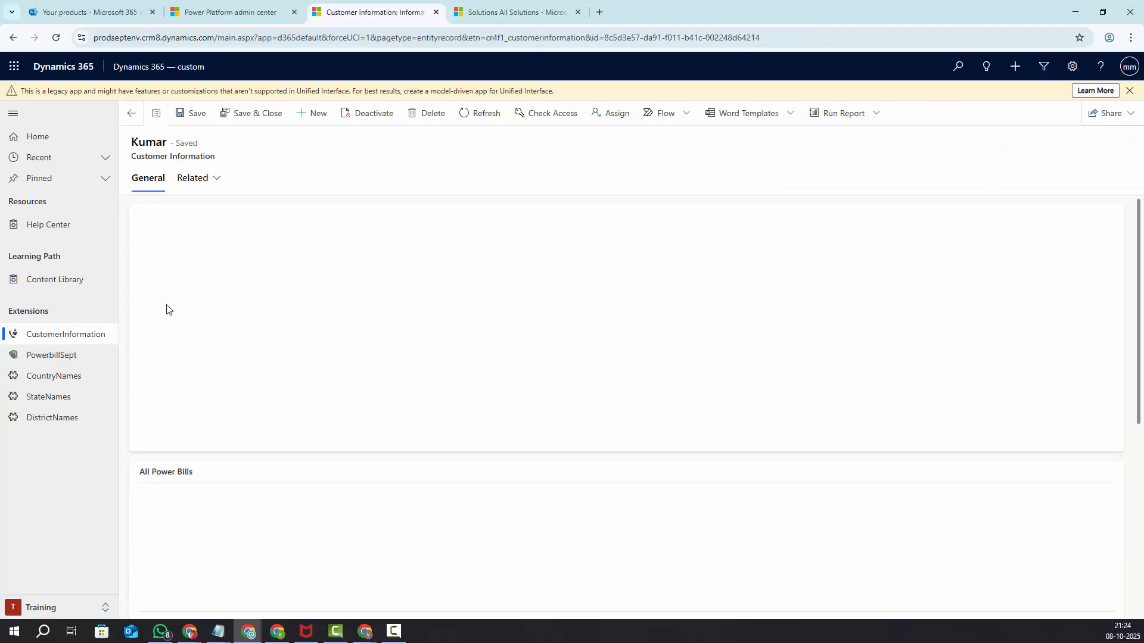
scroll(238, 485, down, 4)
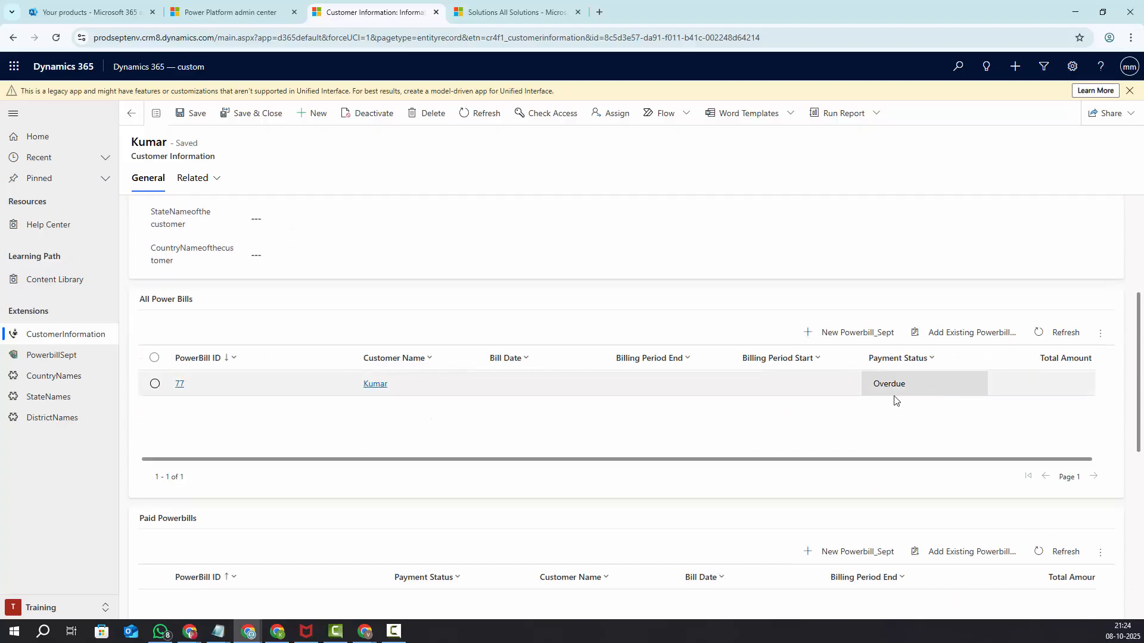
scroll(822, 467, down, 1)
scroll(822, 467, down, 1)
scroll(801, 501, down, 2)
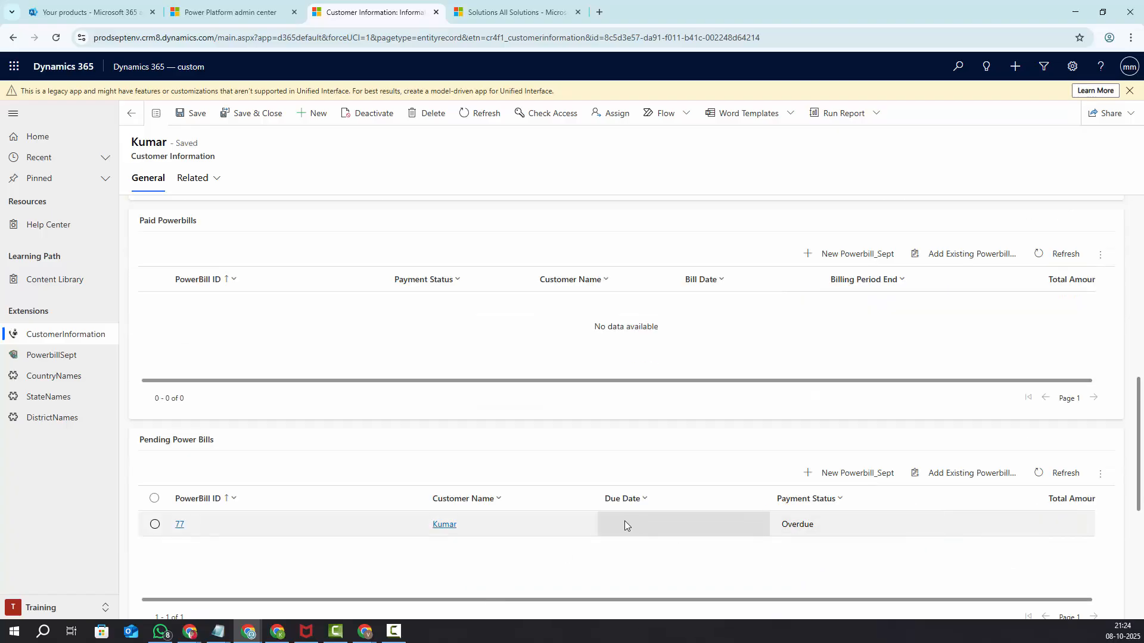
scroll(624, 522, down, 5)
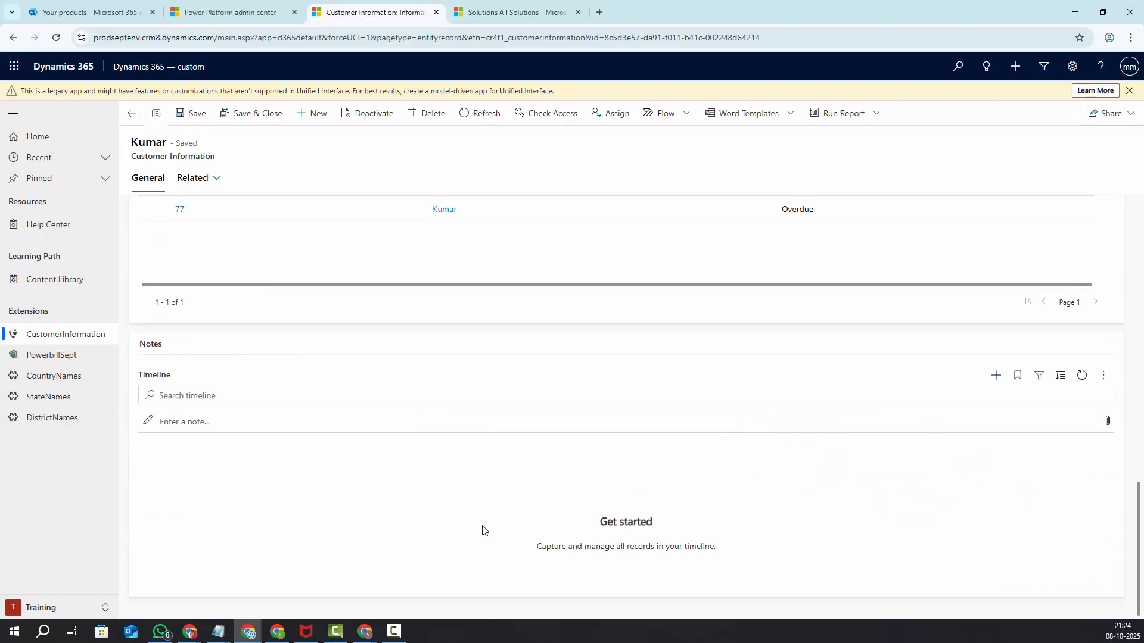
scroll(480, 525, up, 7)
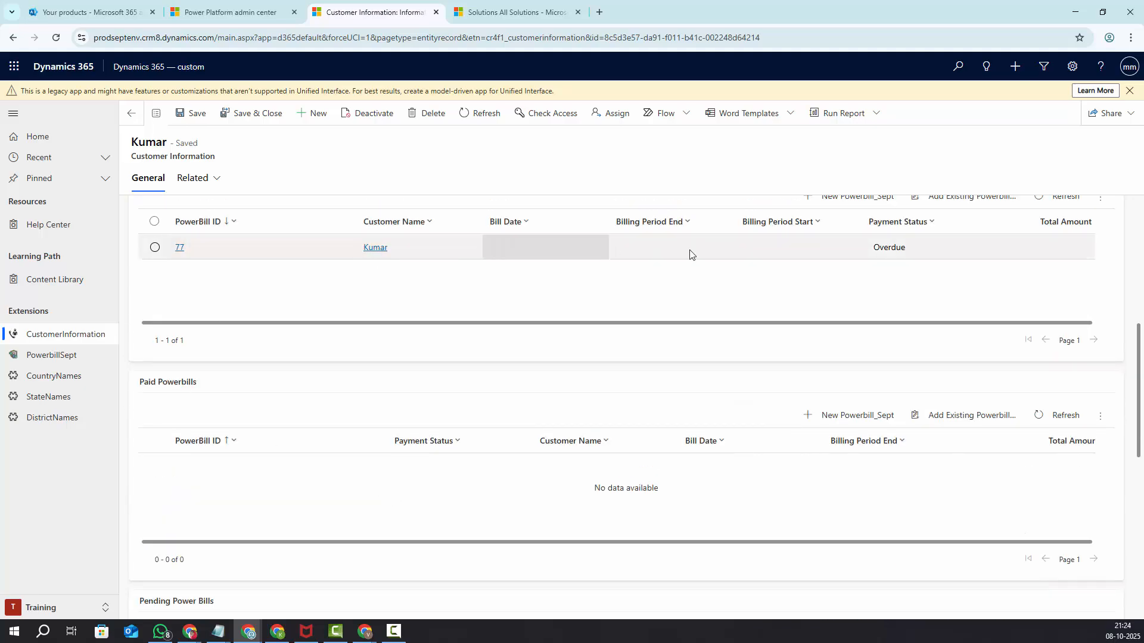
scroll(480, 322, up, 4)
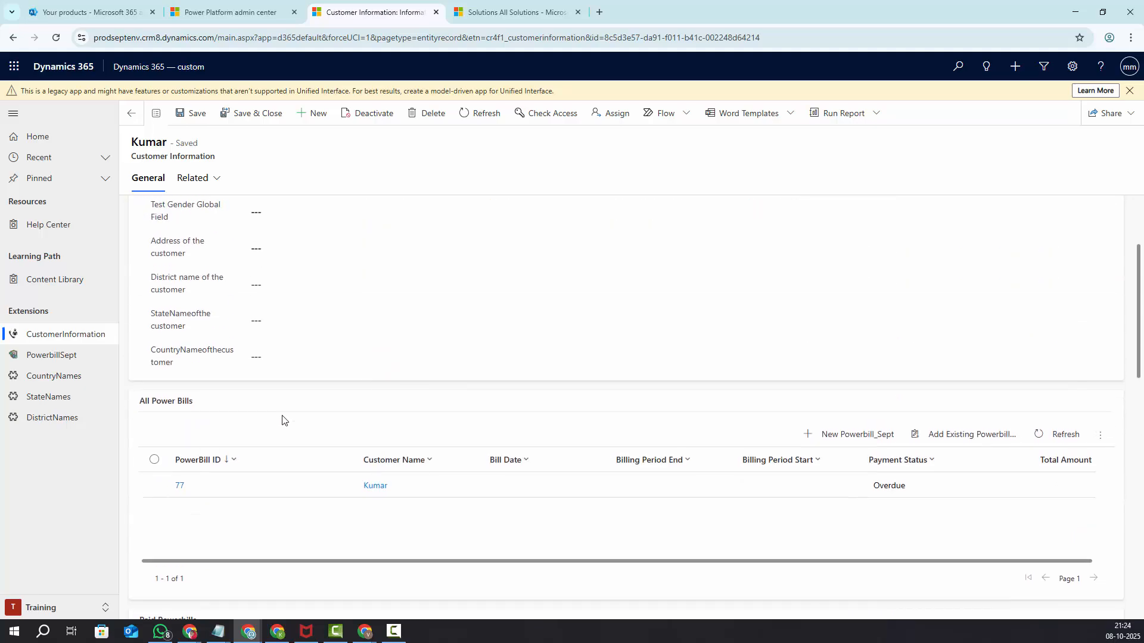
Recheck the three power bill sections on this customer's form, and view the active PowerbillSept and CustomerInformation lists
scroll(380, 415, down, 3)
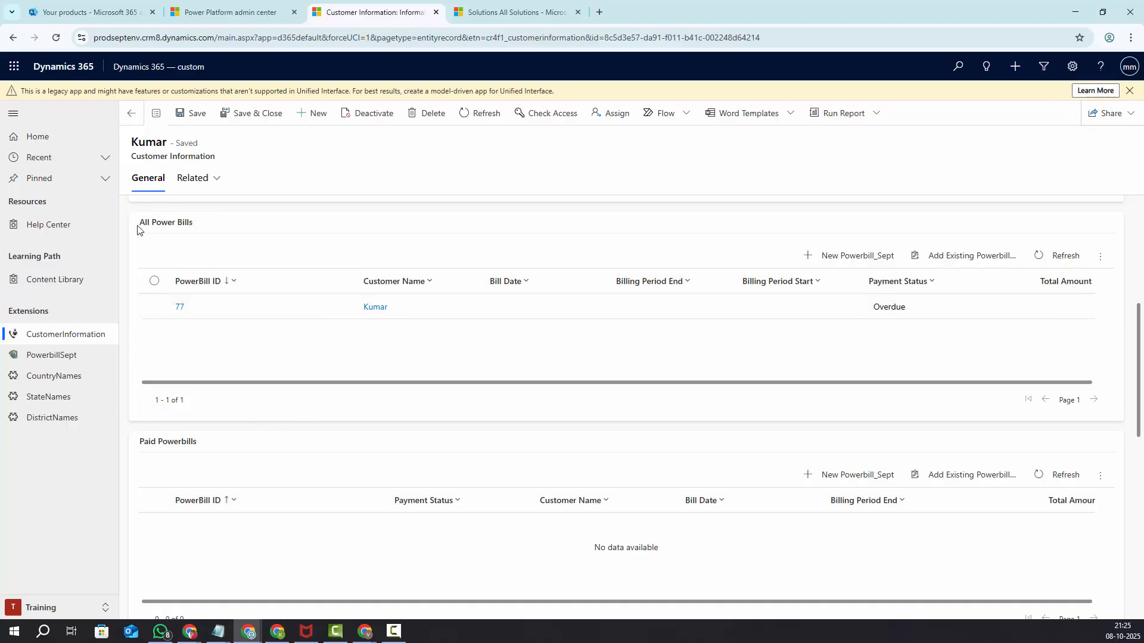
drag(143, 225, 202, 233)
drag(144, 441, 222, 447)
scroll(152, 549, down, 4)
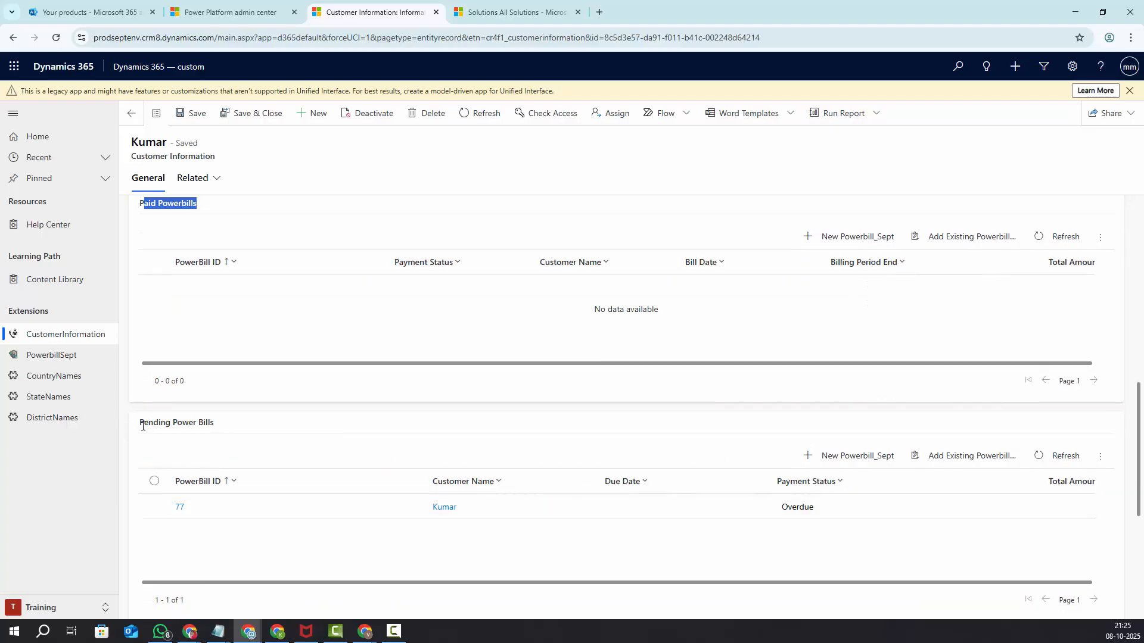
drag(140, 425, 221, 427)
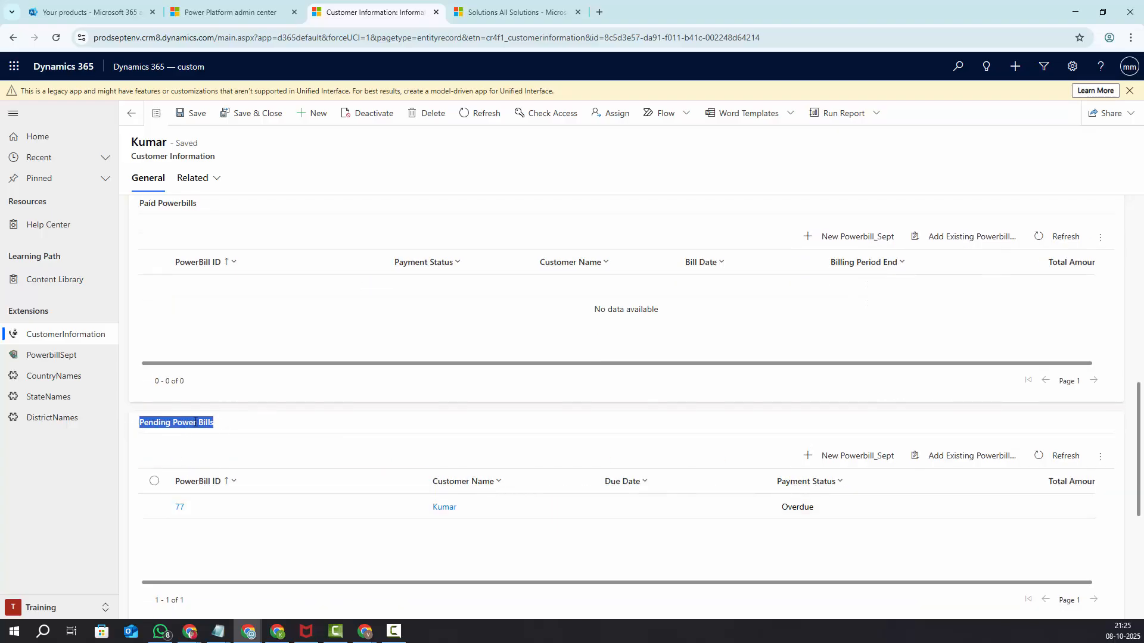
scroll(149, 347, down, 1)
scroll(146, 347, up, 8)
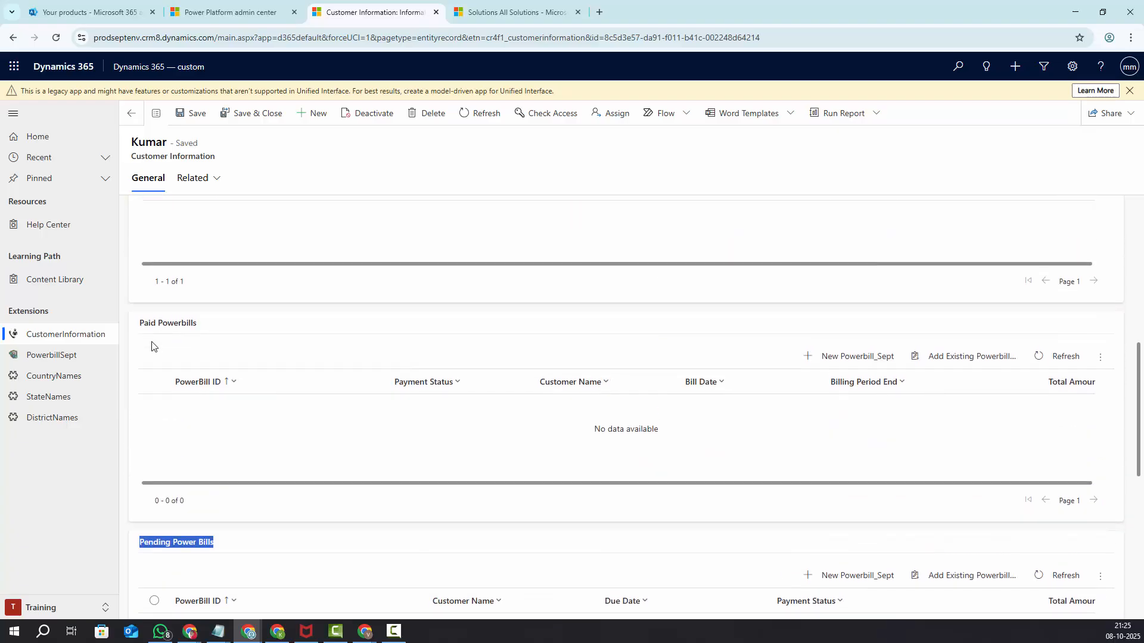
scroll(144, 347, up, 1)
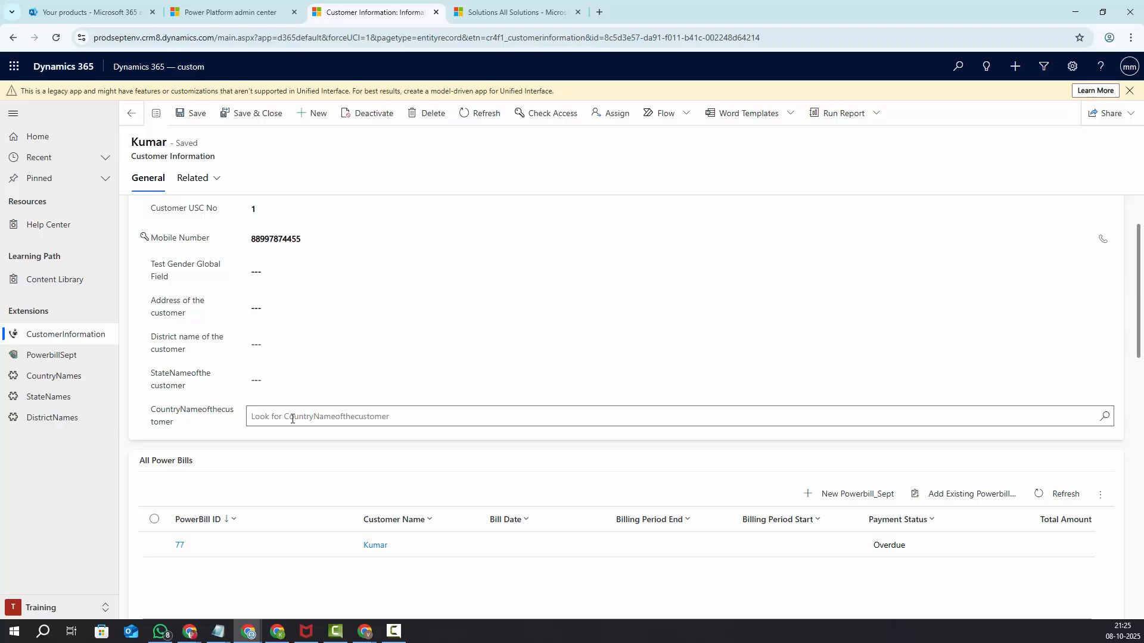
click(68, 360)
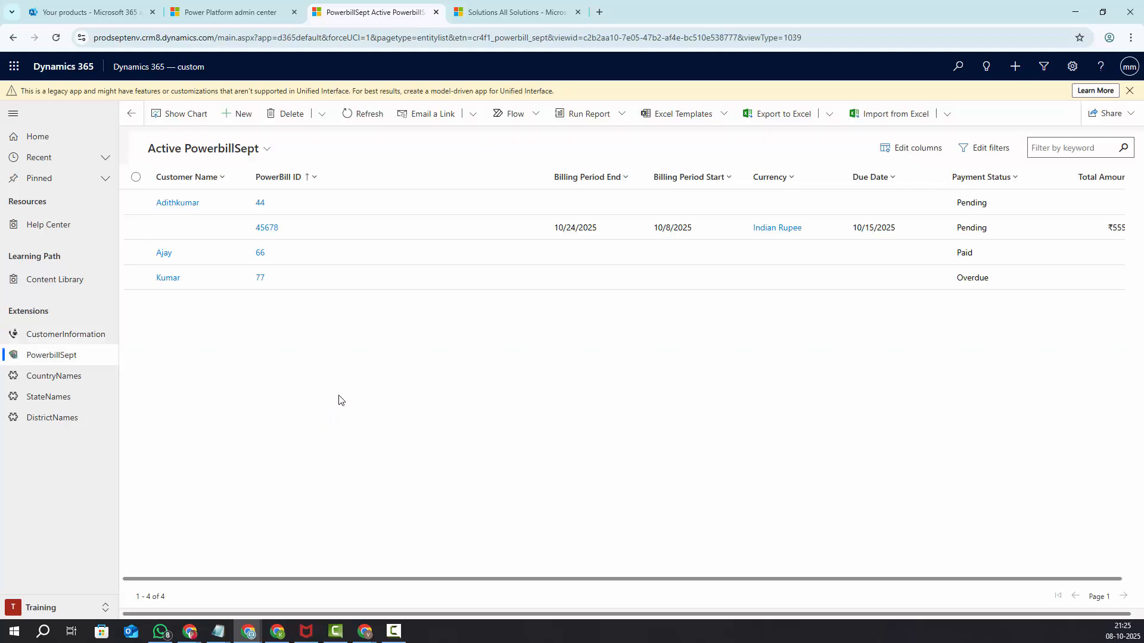
click(67, 336)
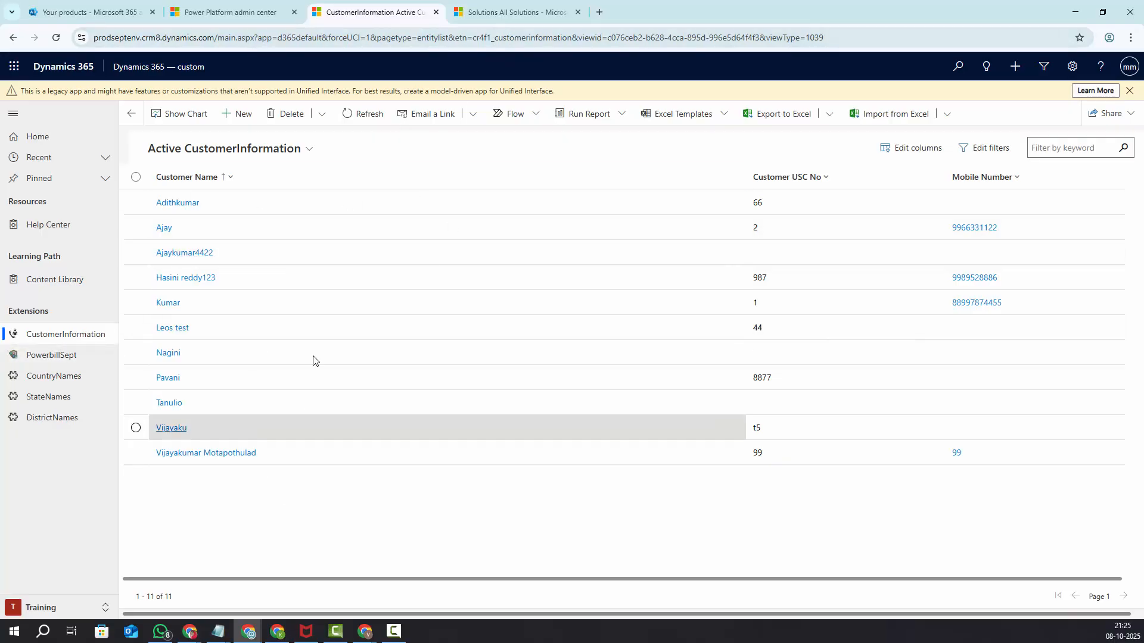
Switch to the Dynamics CRM Sept2025 solution and open the Main Information form of the Customer Information entity for editing
click(479, 4)
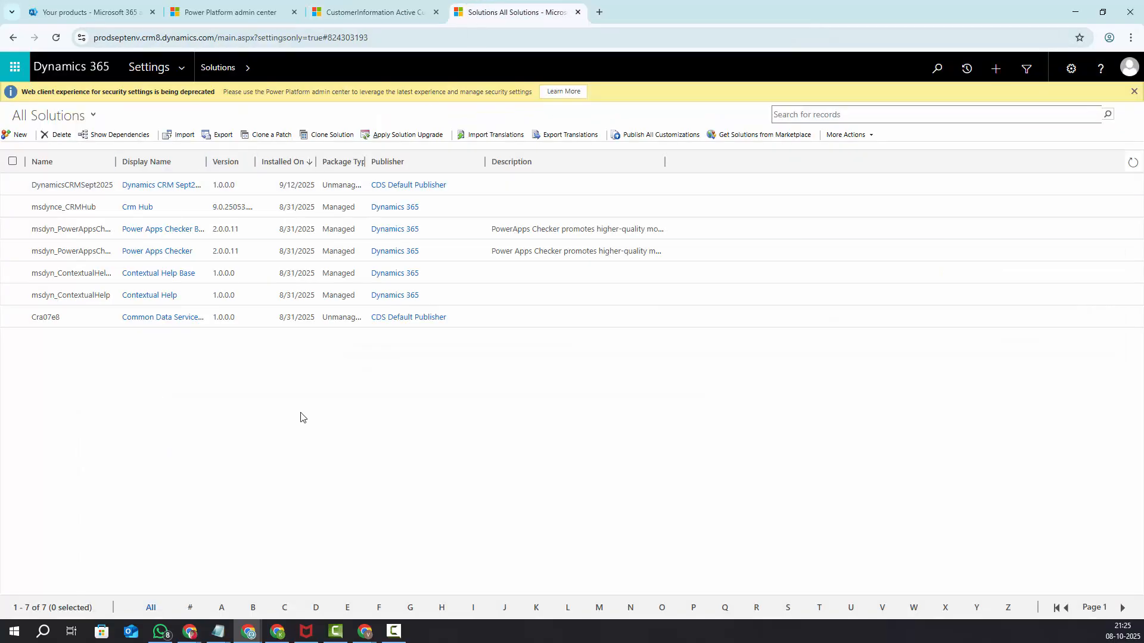
click(277, 630)
click(284, 630)
click(351, 9)
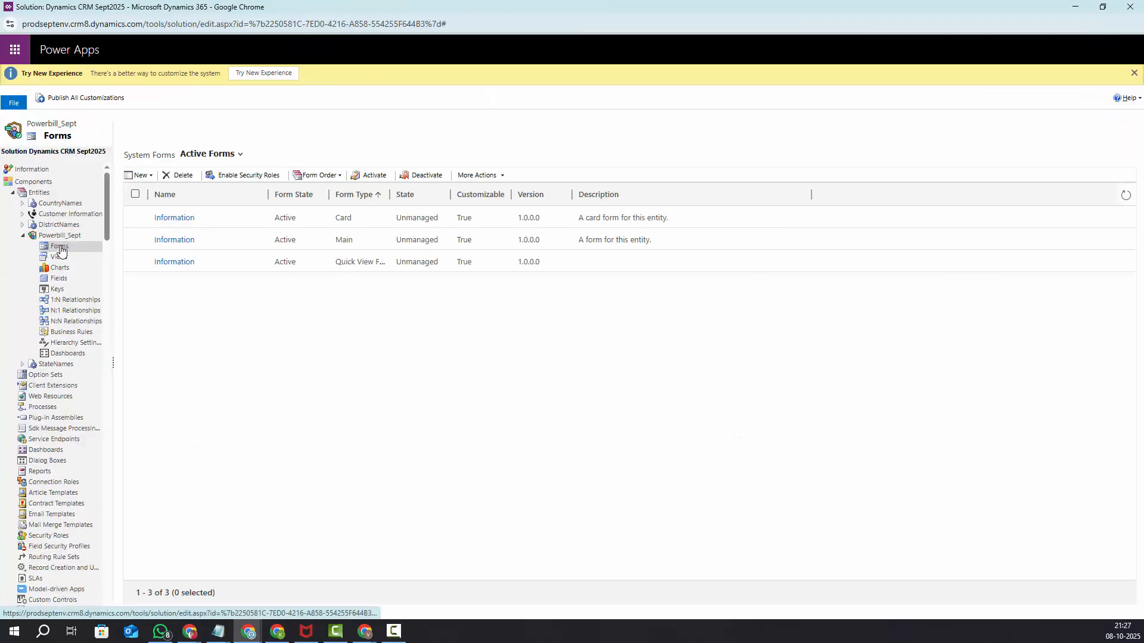
click(23, 235)
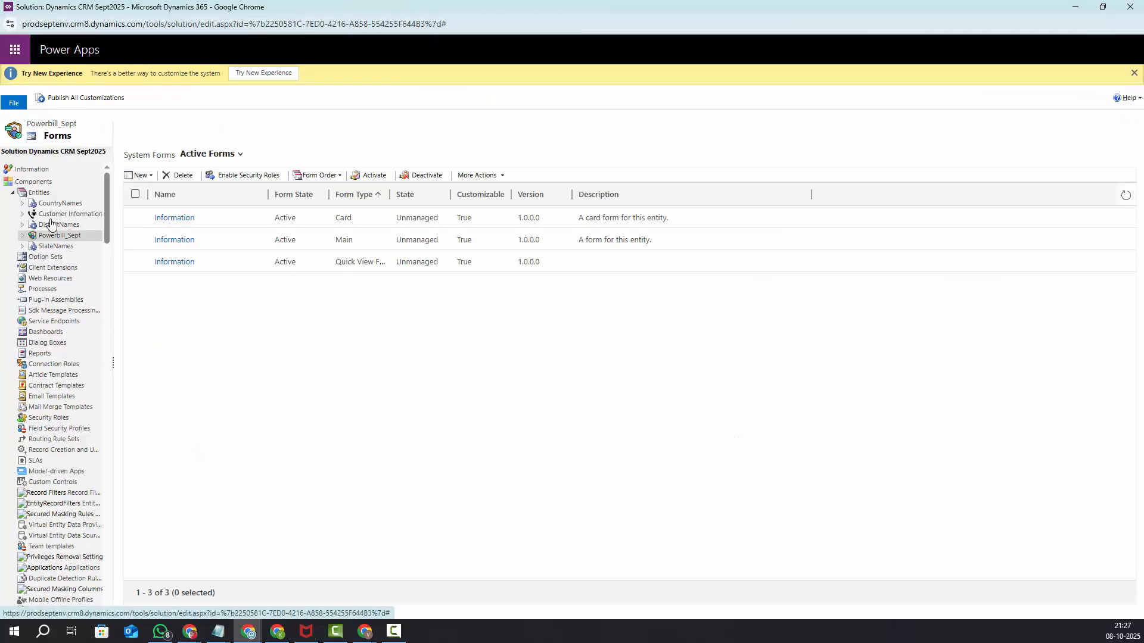
click(66, 214)
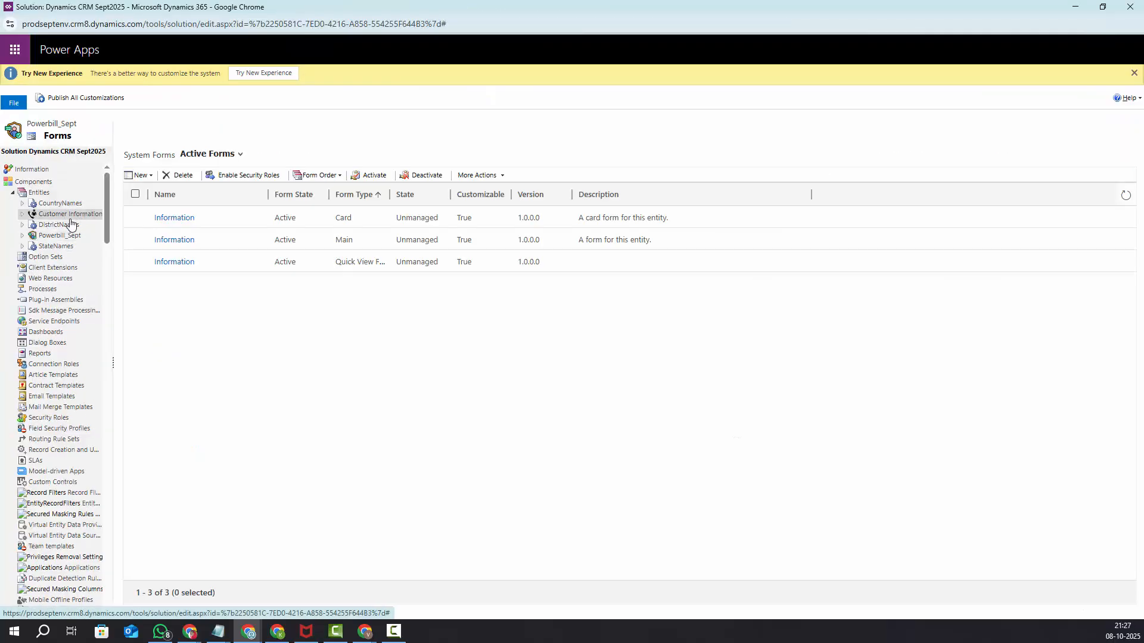
click(23, 215)
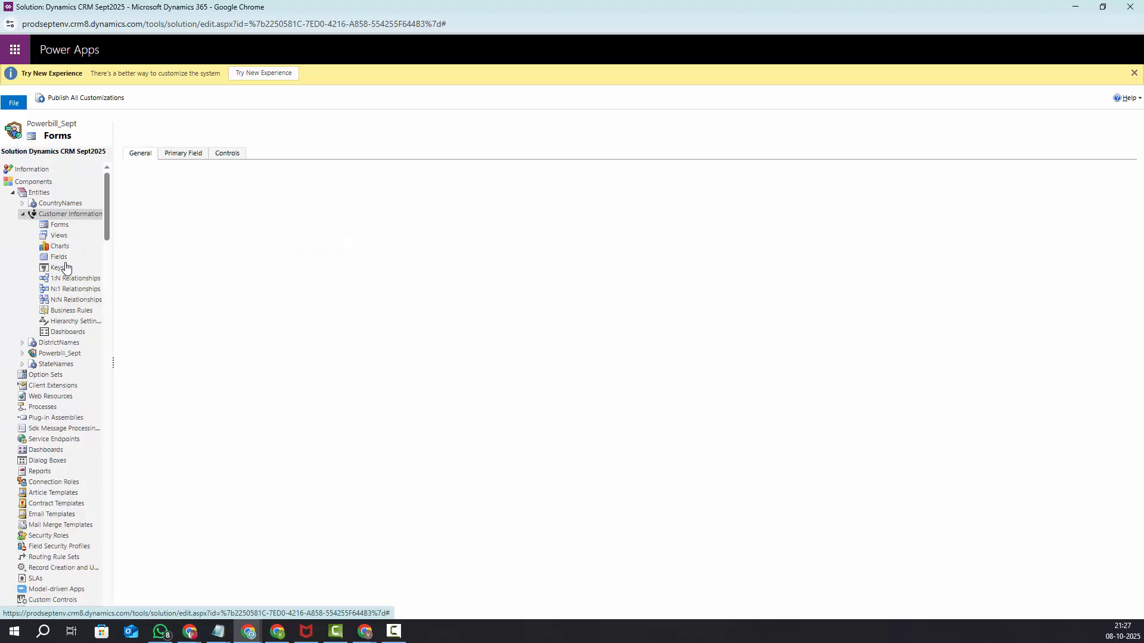
click(59, 226)
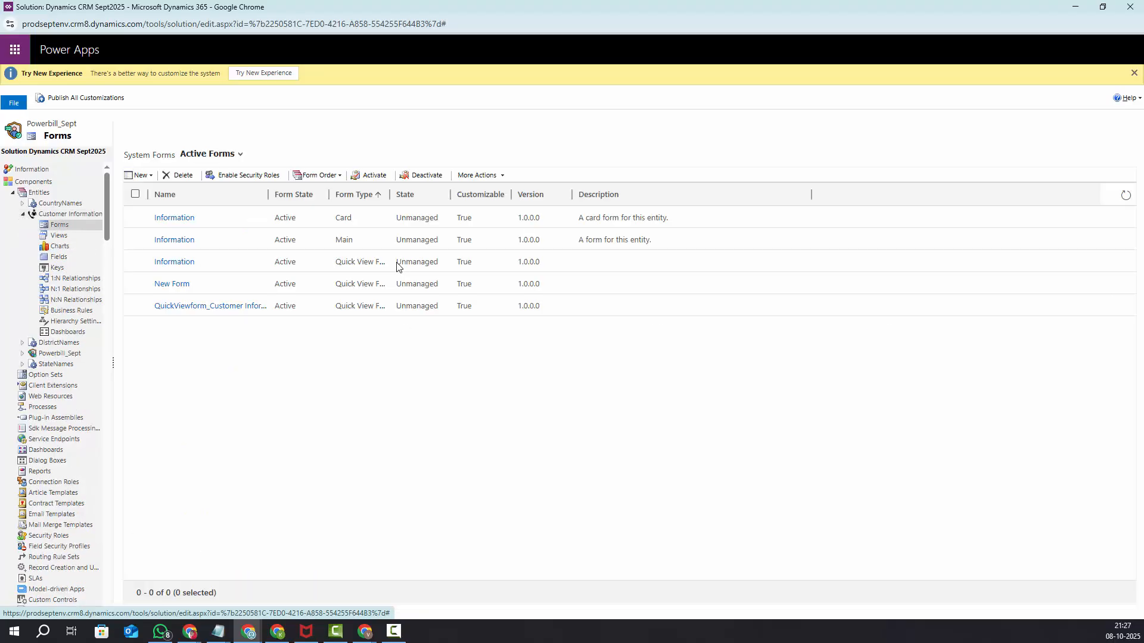
click(176, 241)
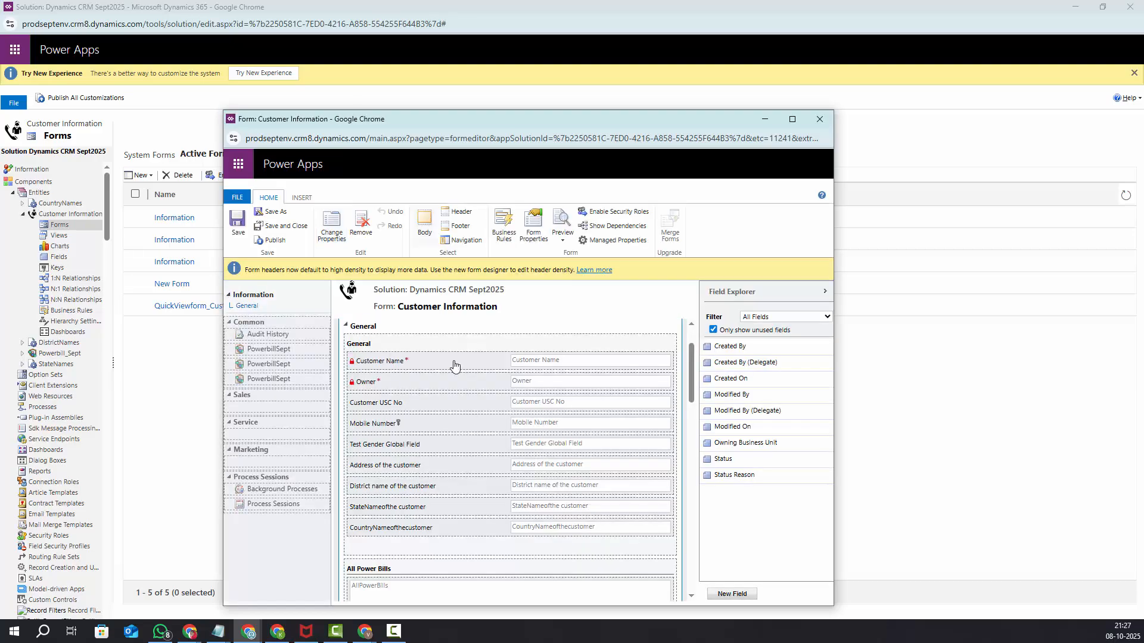
Insert a sub-grid in the form's General section and name it October All Bills
click(302, 198)
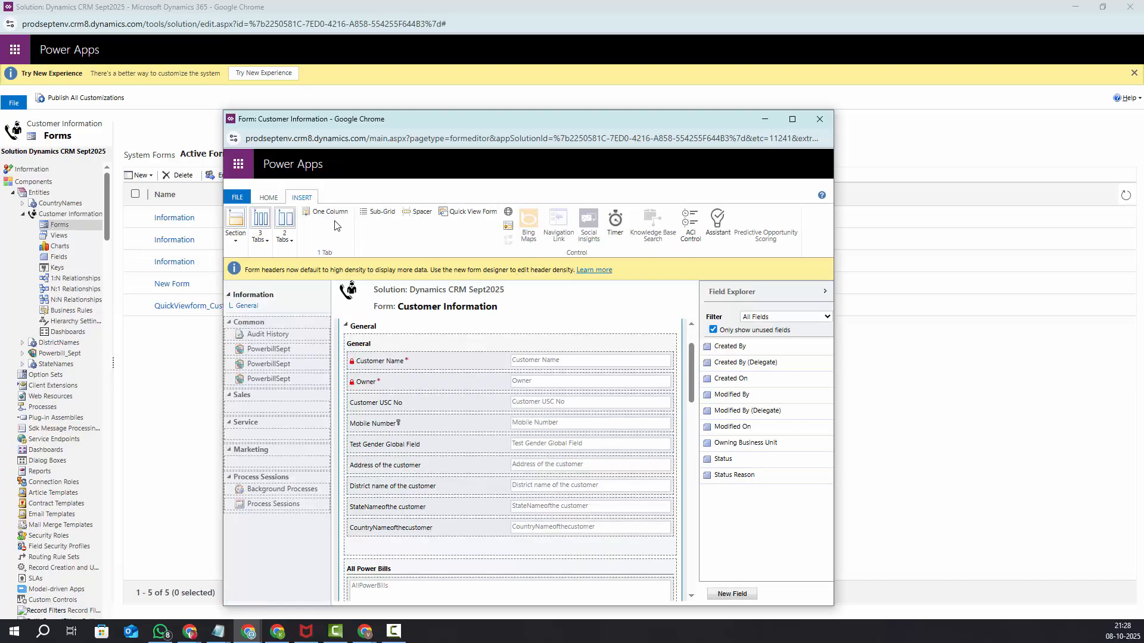
click(793, 120)
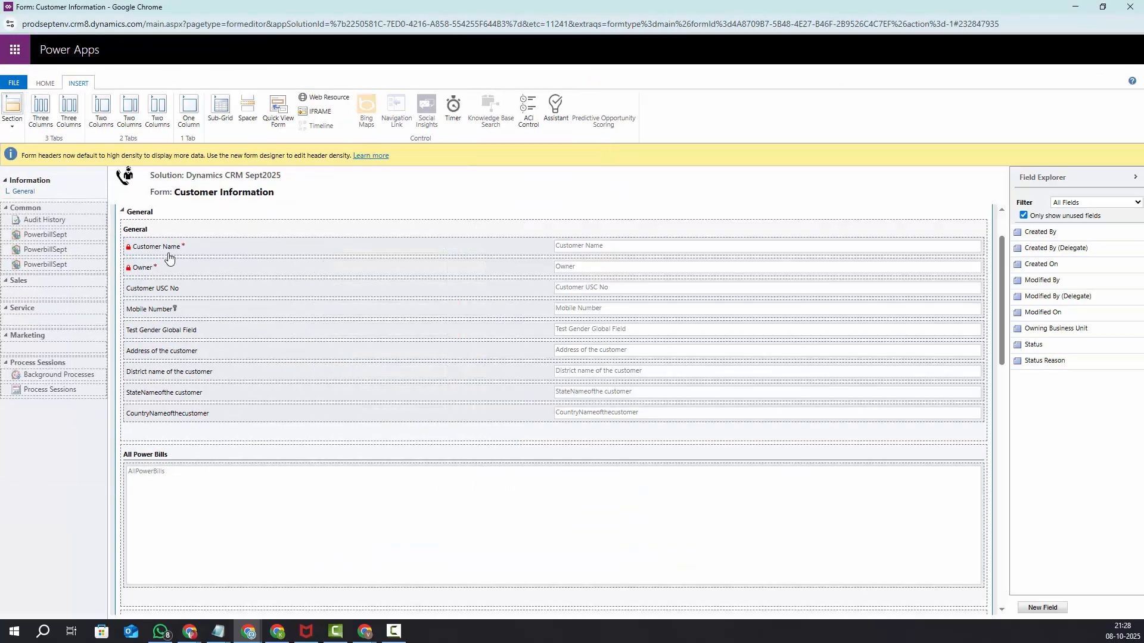
click(221, 122)
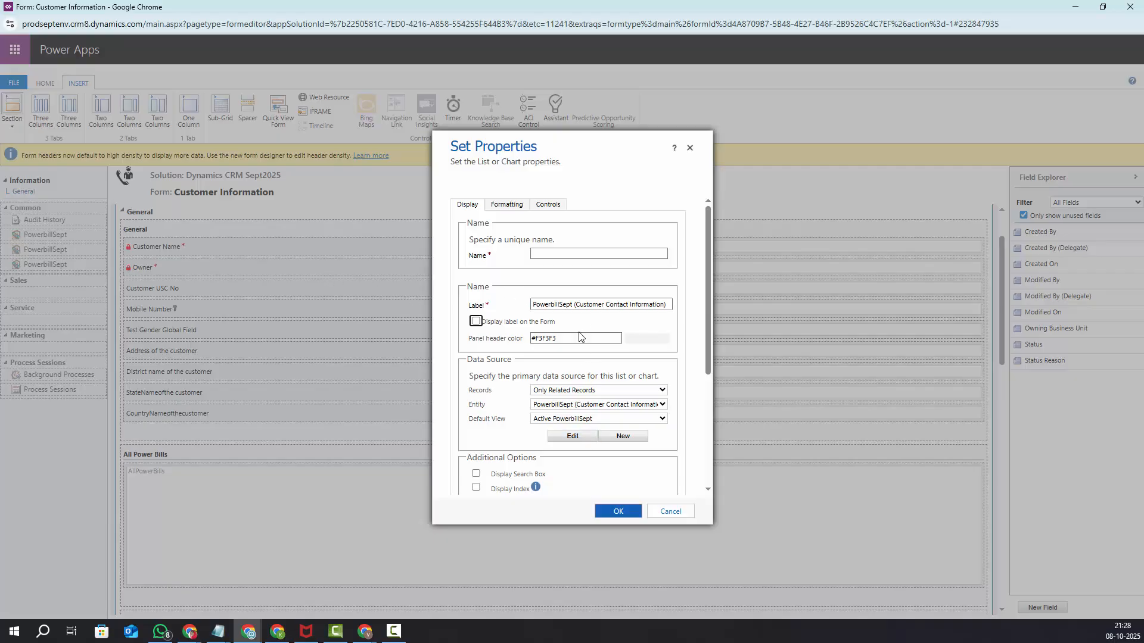
click(565, 420)
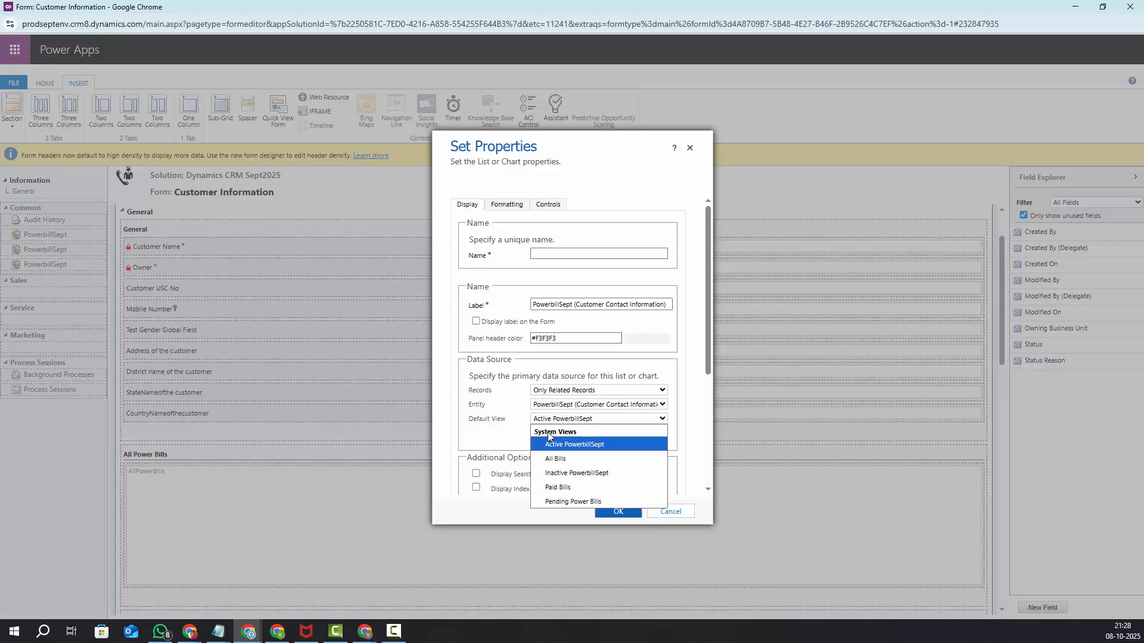
click(511, 414)
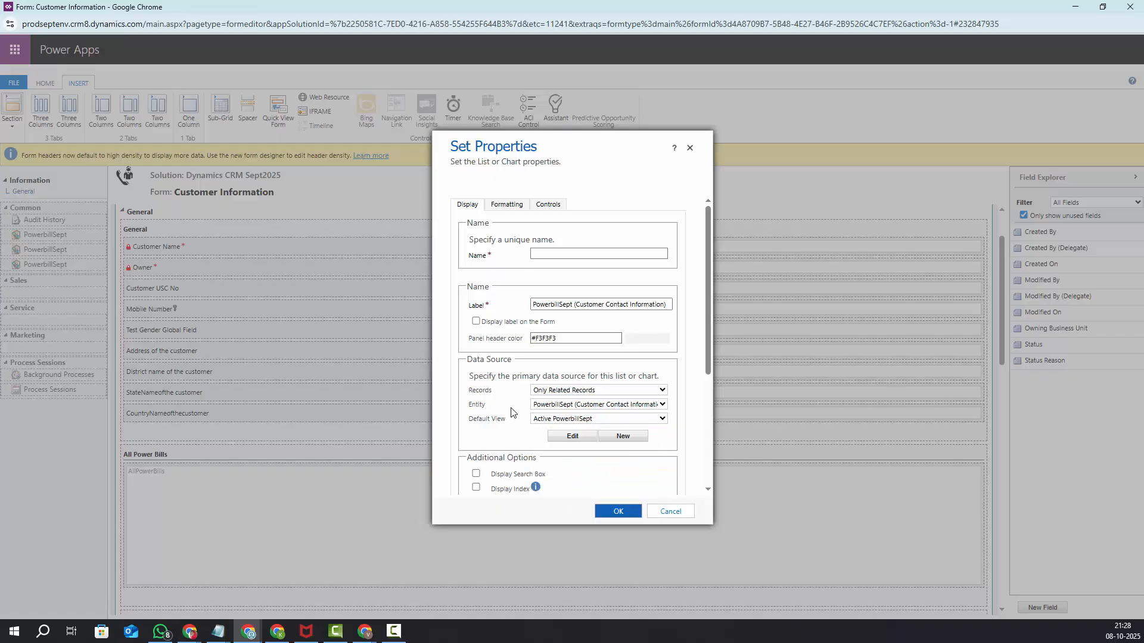
click(573, 256)
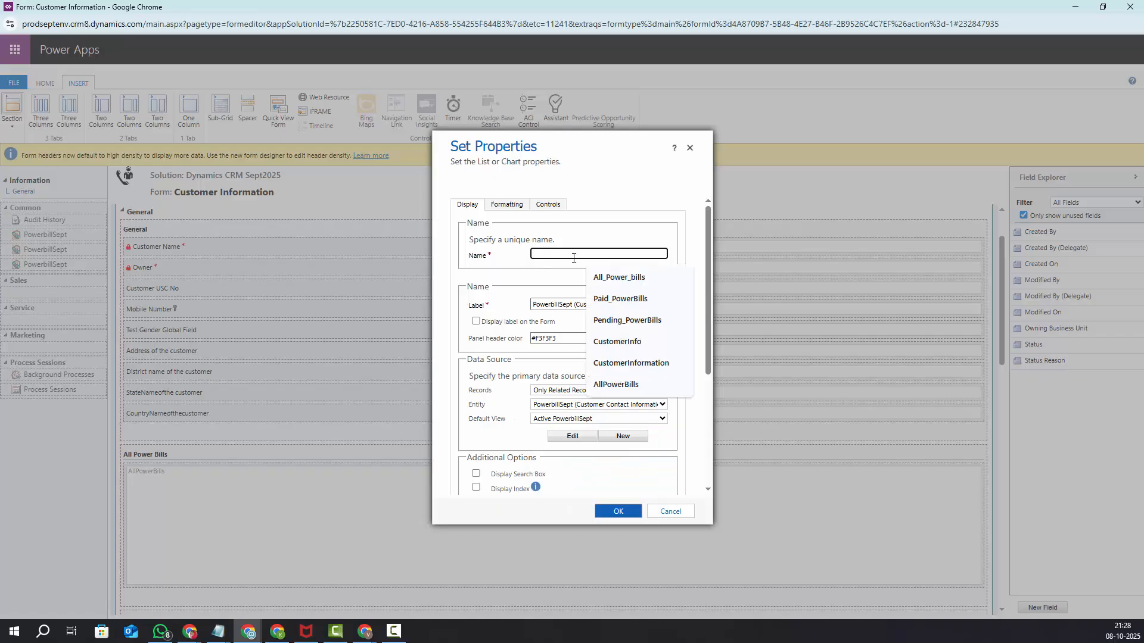
text(Octo)
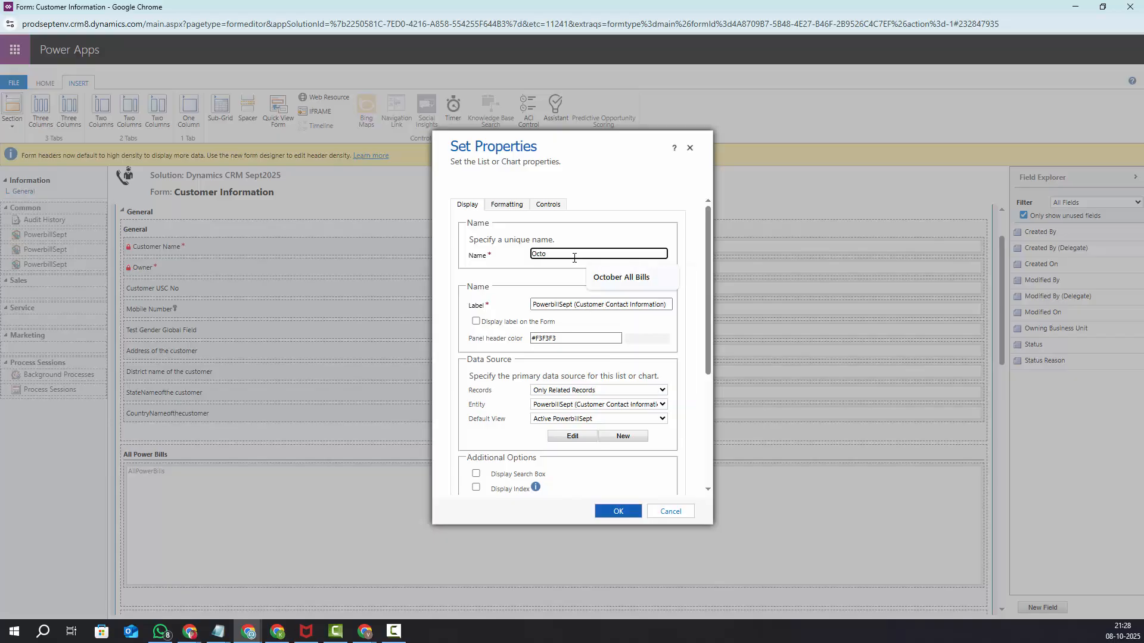
key(Down)
key(Return)
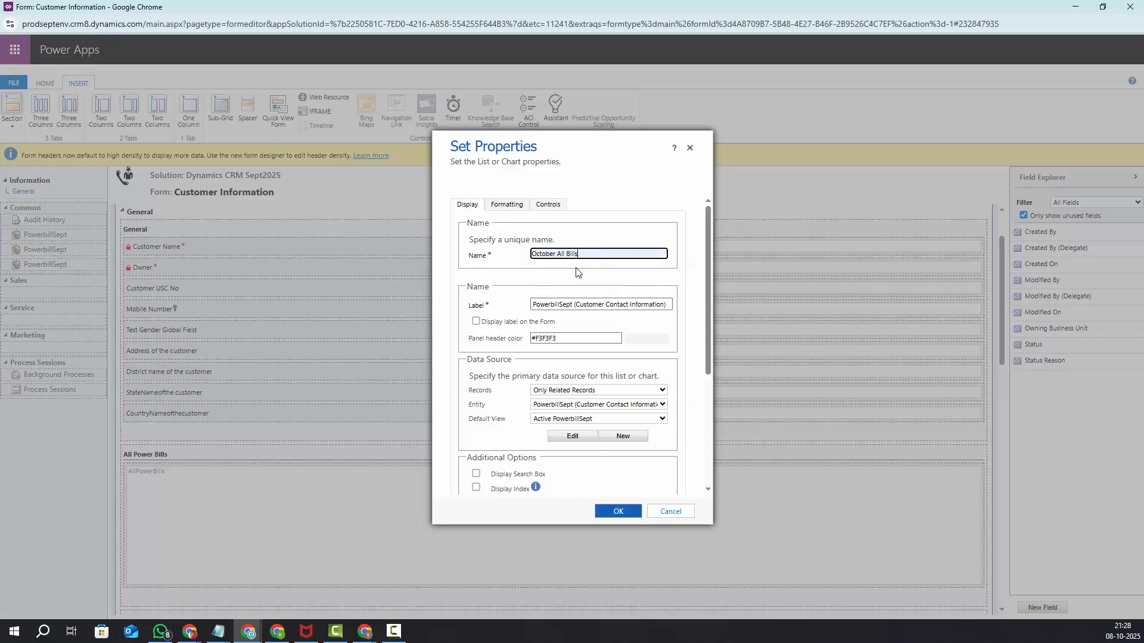
Set the sub-grid's label to October All Bills and display the label on the form
drag(578, 254, 444, 254)
key(ctrl+c)
click(534, 305)
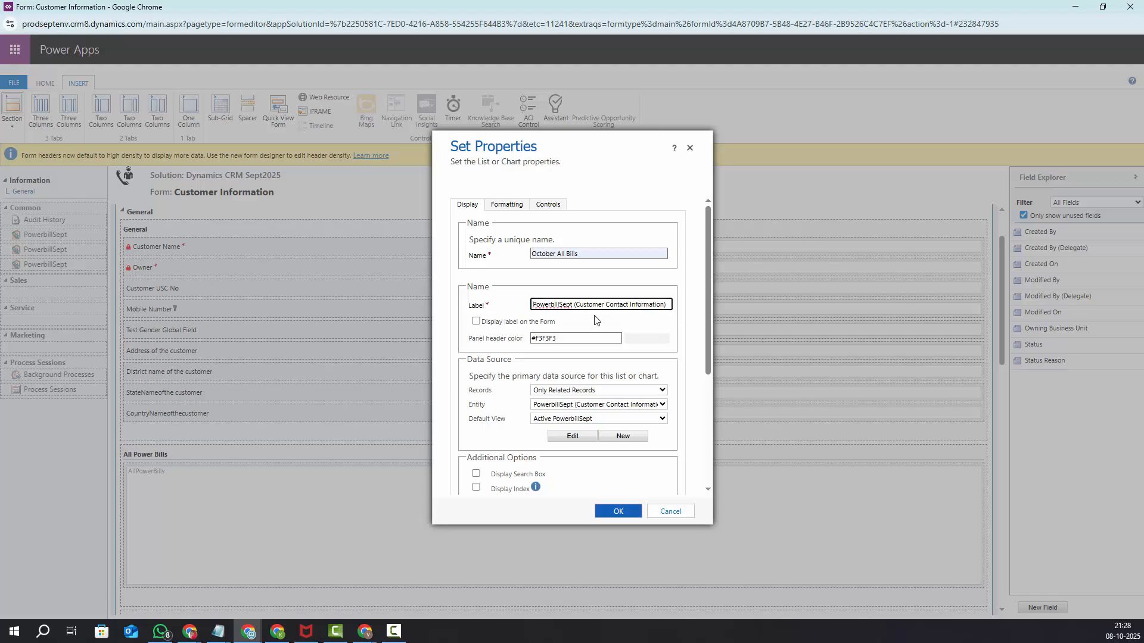
key(ctrl+a)
key(BackSpace)
key(ctrl+v)
click(476, 321)
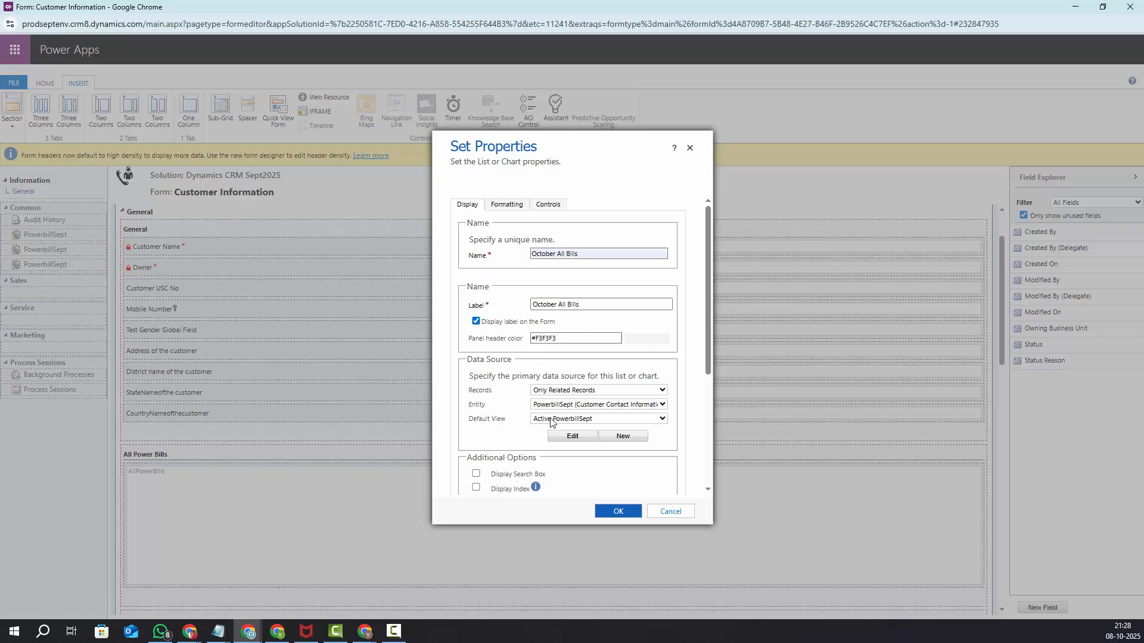
Set the sub-grid to Only Related Records with All Bills as the default view, and try to apply the properties
click(556, 392)
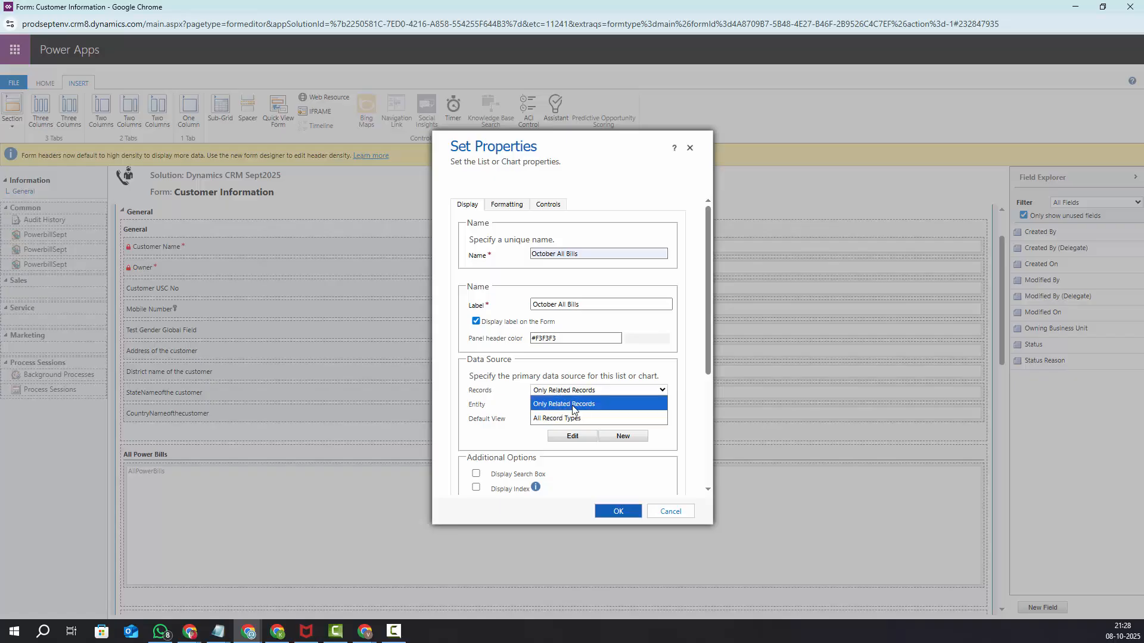
click(574, 408)
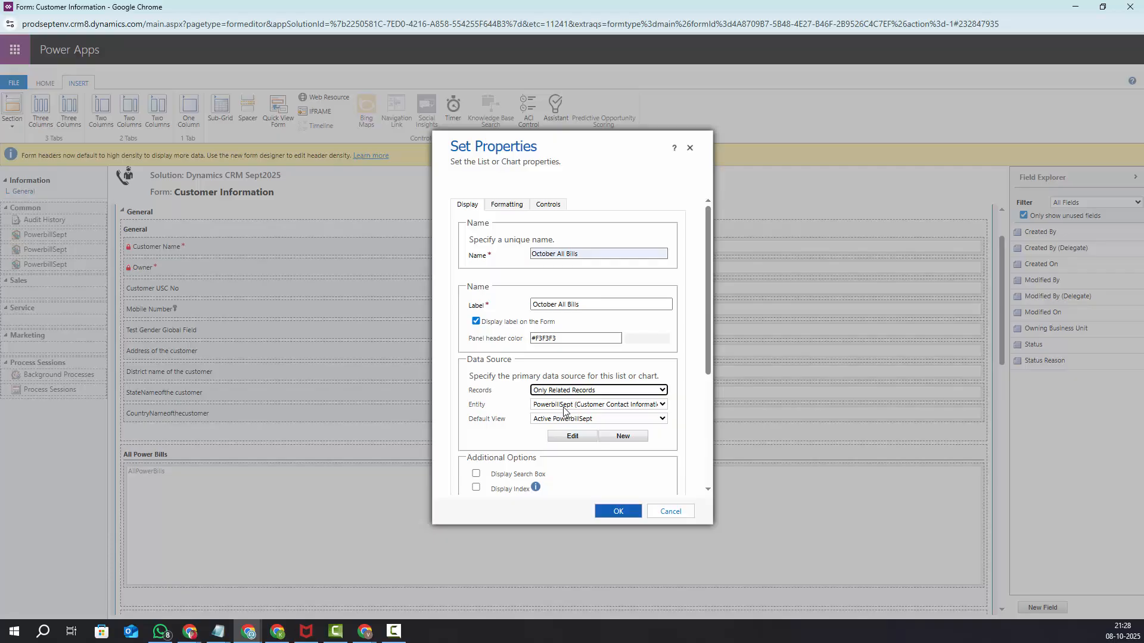
click(549, 422)
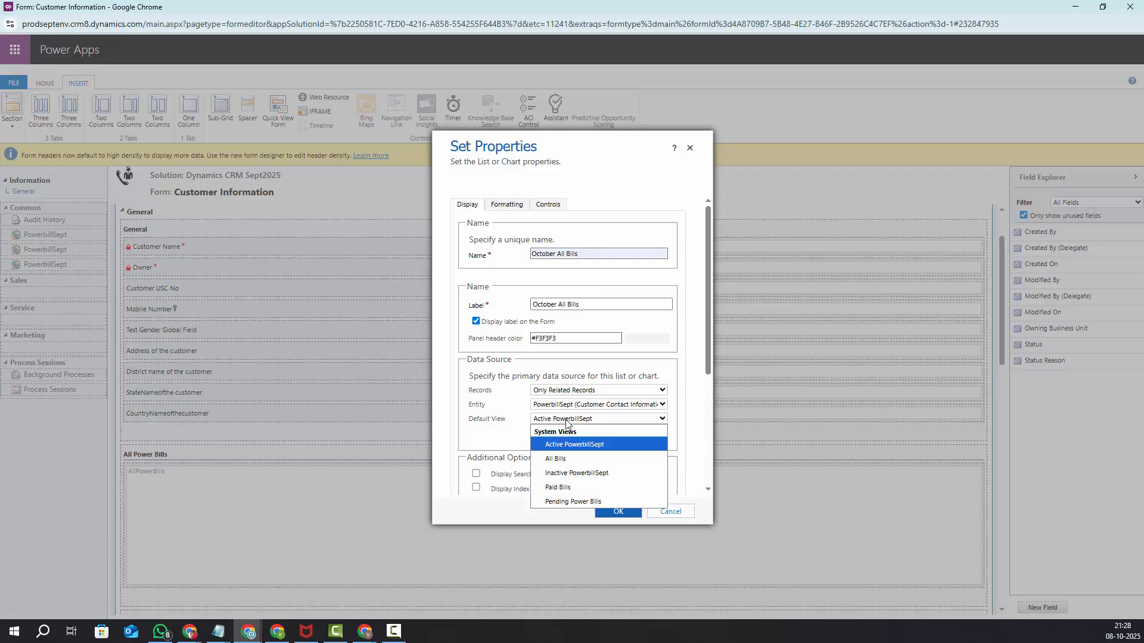
click(573, 460)
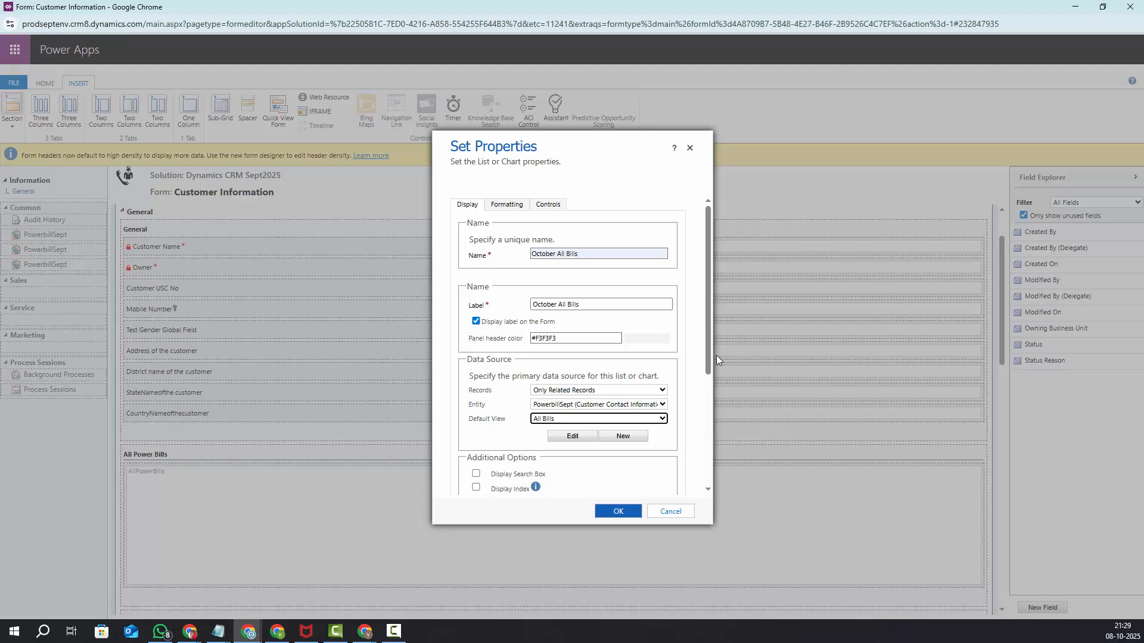
drag(707, 359, 708, 457)
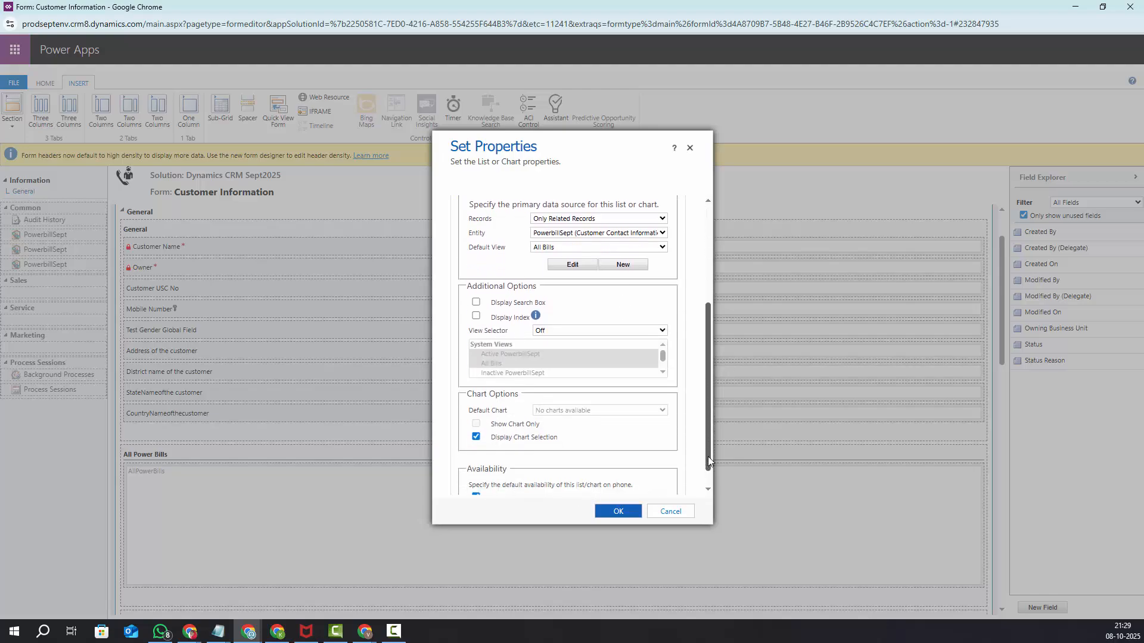
click(607, 511)
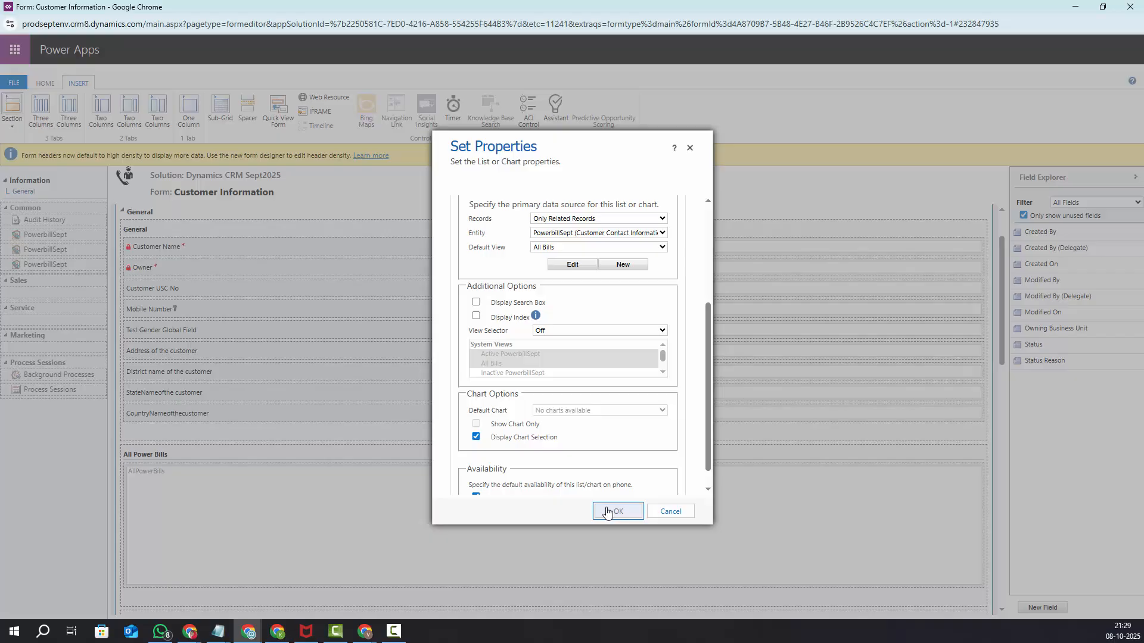
click(617, 510)
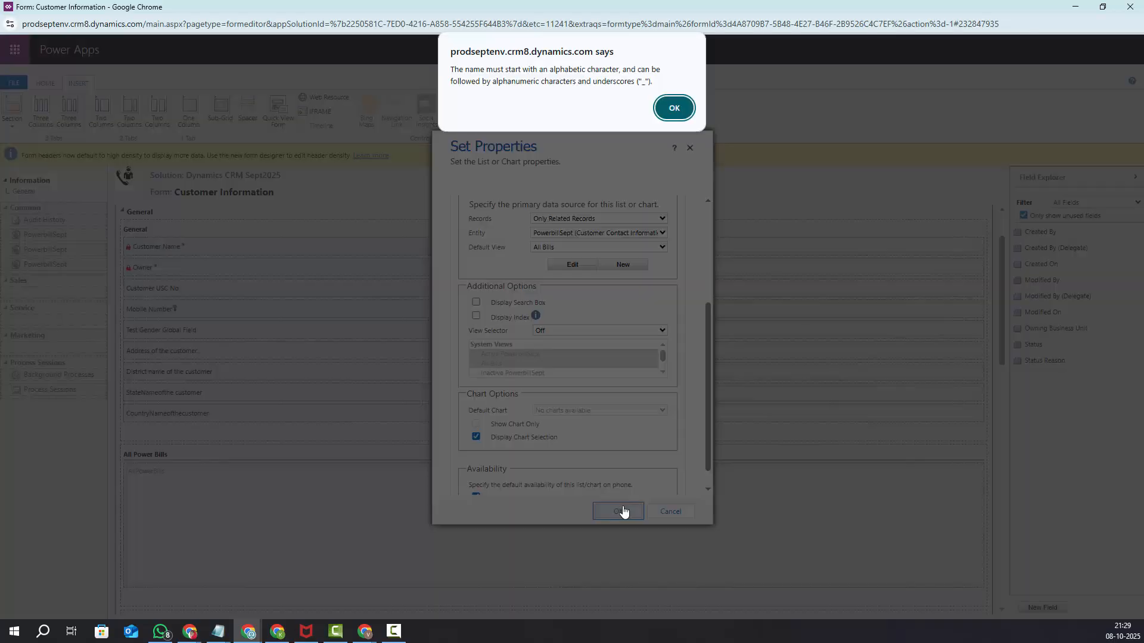
click(674, 108)
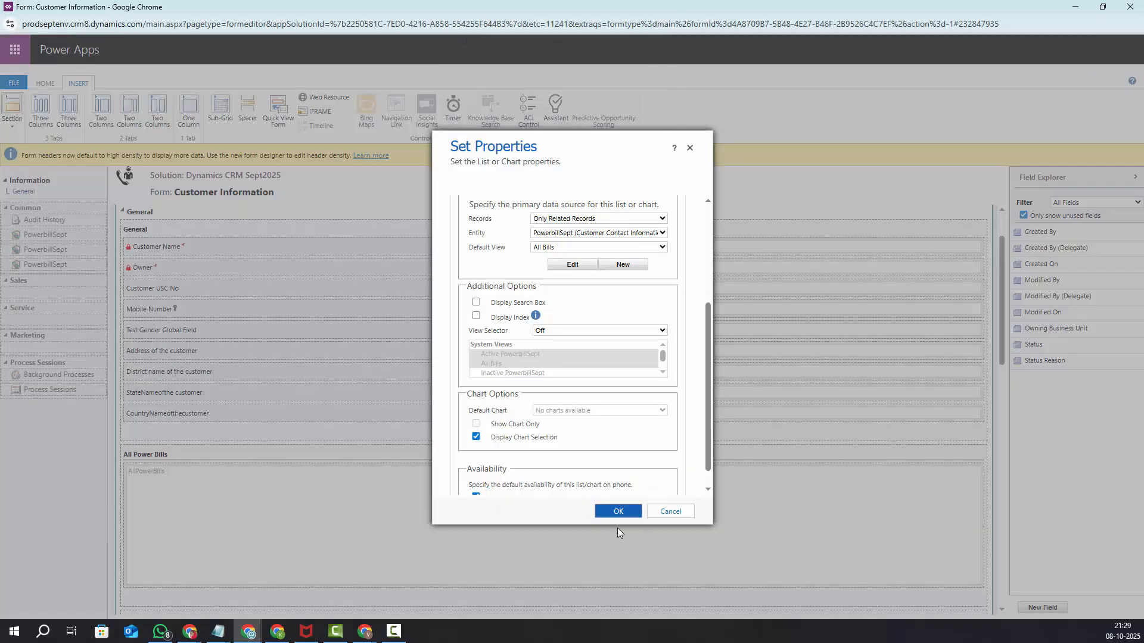
click(618, 512)
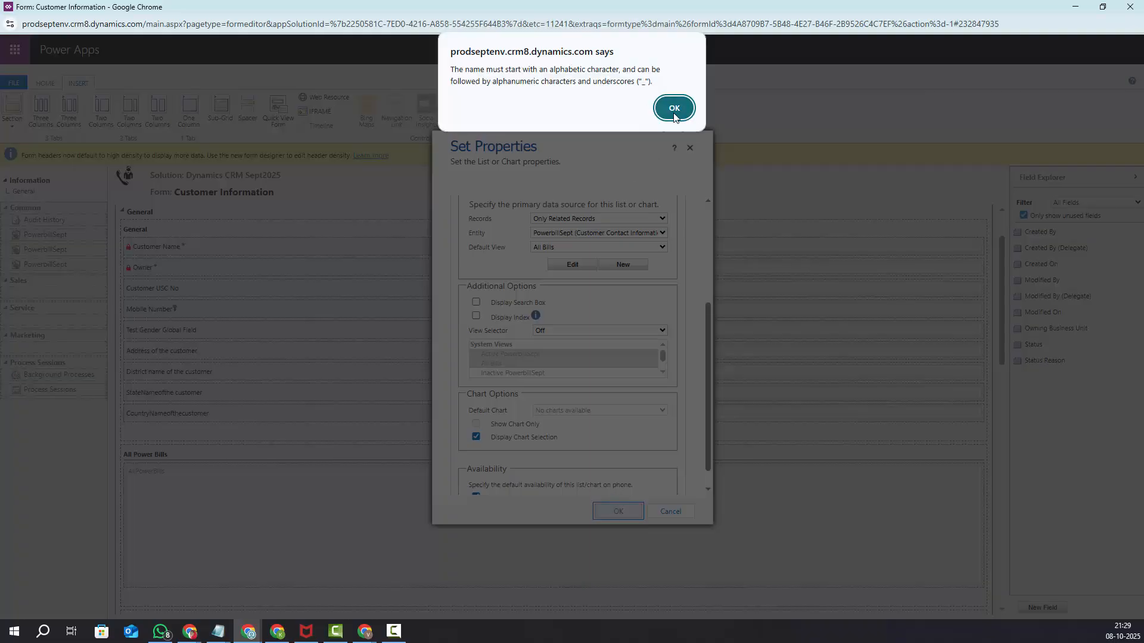
click(674, 112)
Change the sub-grid's name and label to OctoberAllBills without spaces, and apply the properties to the form
click(574, 233)
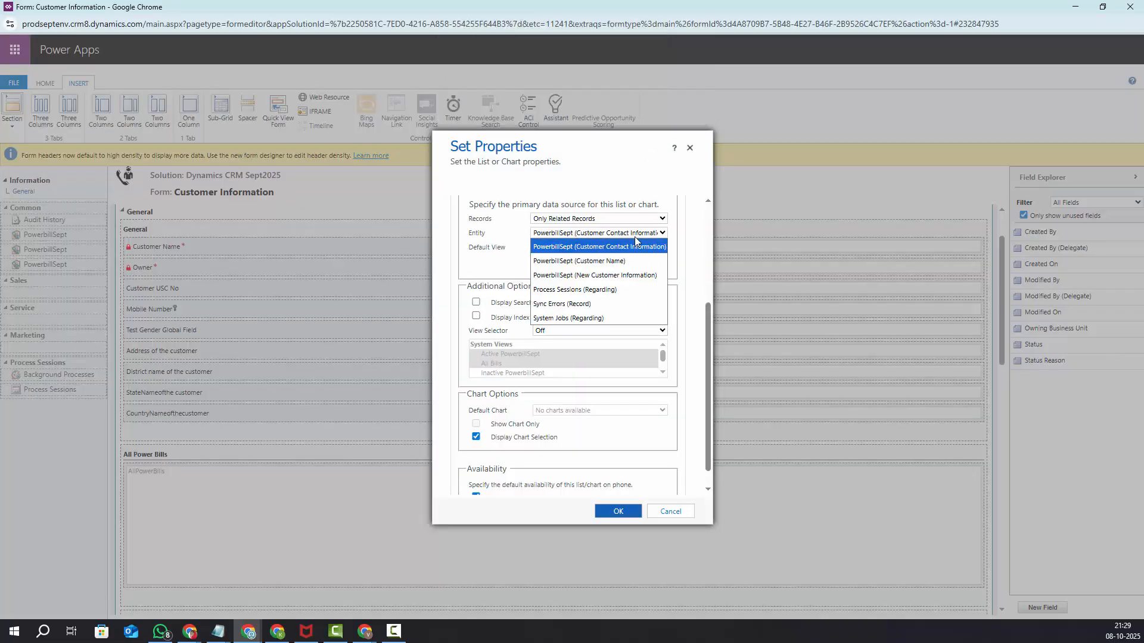
click(631, 199)
scroll(620, 232, up, 3)
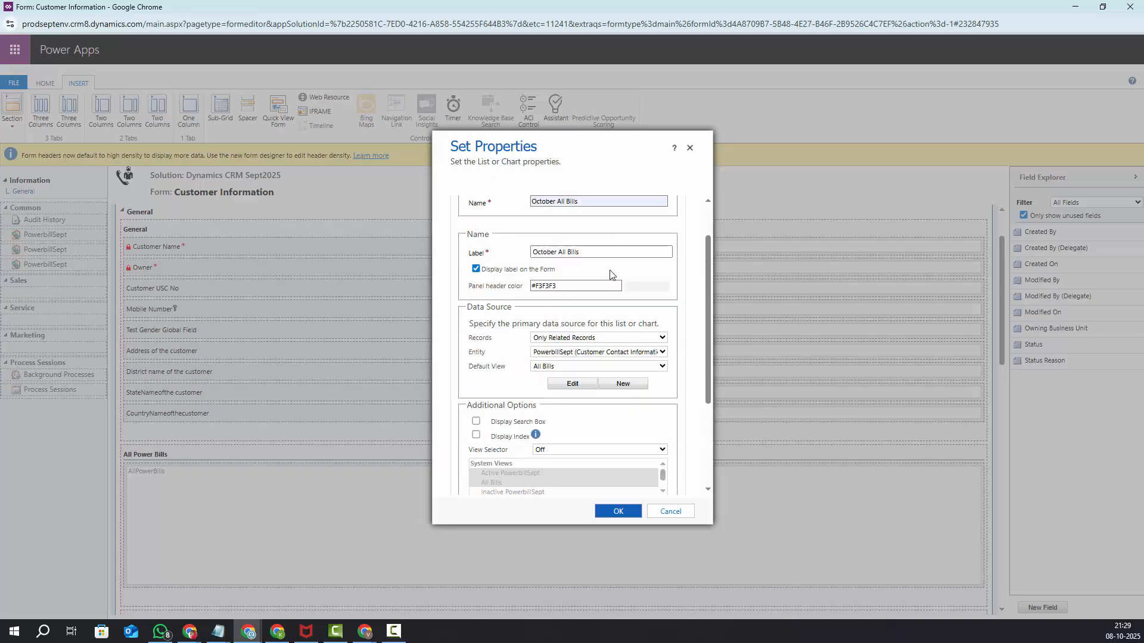
click(566, 255)
click(564, 255)
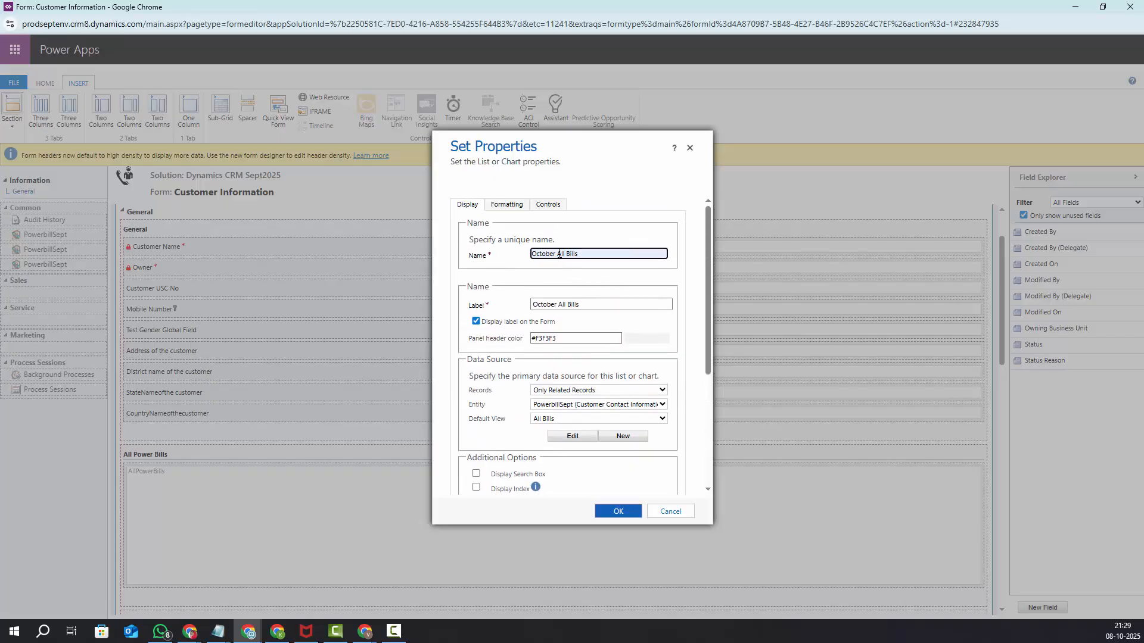
key(BackSpace)
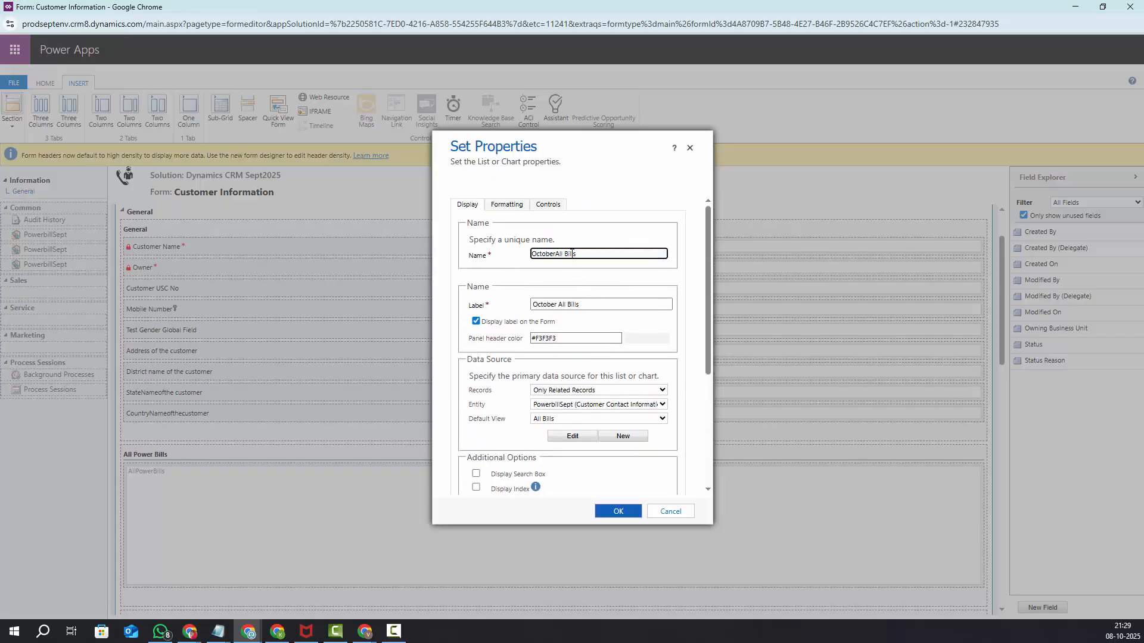
key(BackSpace)
key(ctrl+a)
key(ctrl+c)
click(486, 305)
key(ctrl+v)
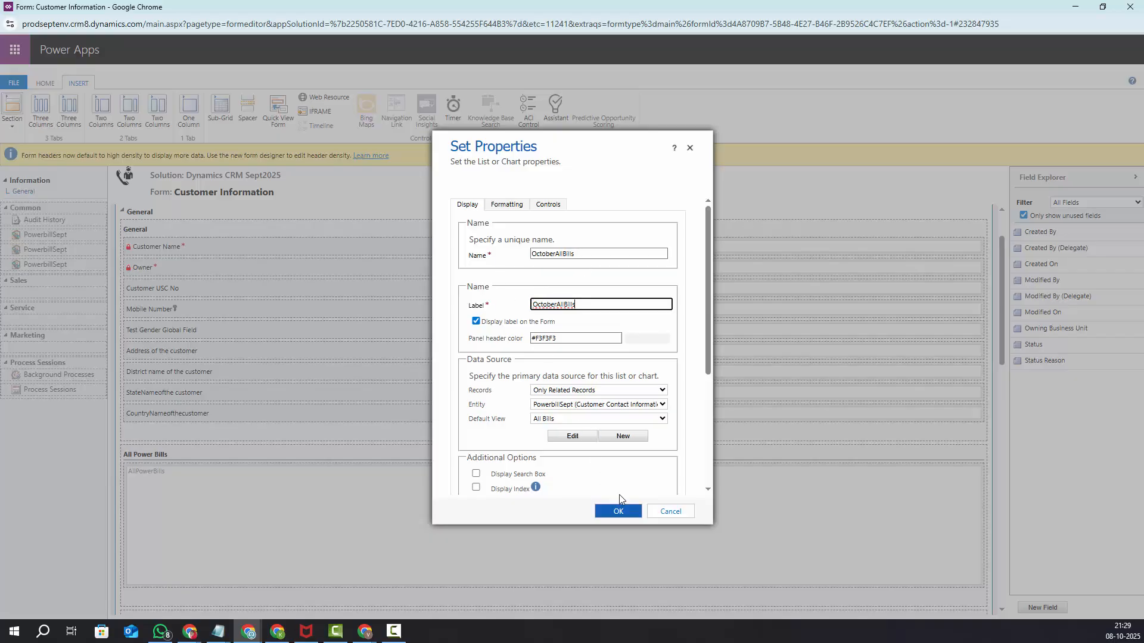
click(618, 511)
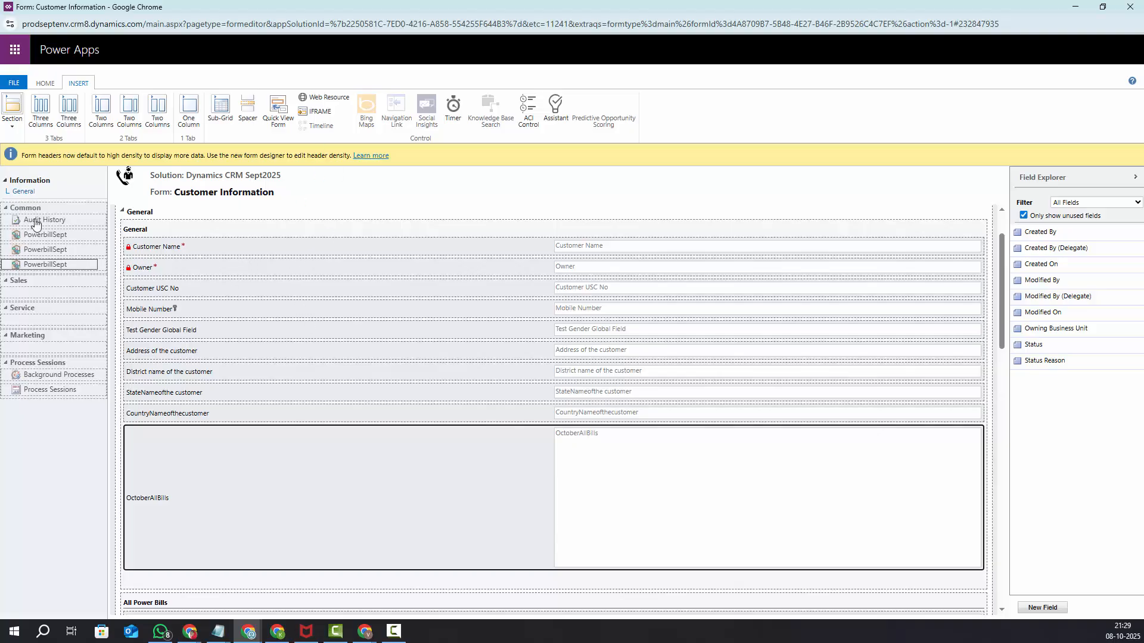
Publish, save and close the edited form, and publish the Customer Information entity
click(45, 84)
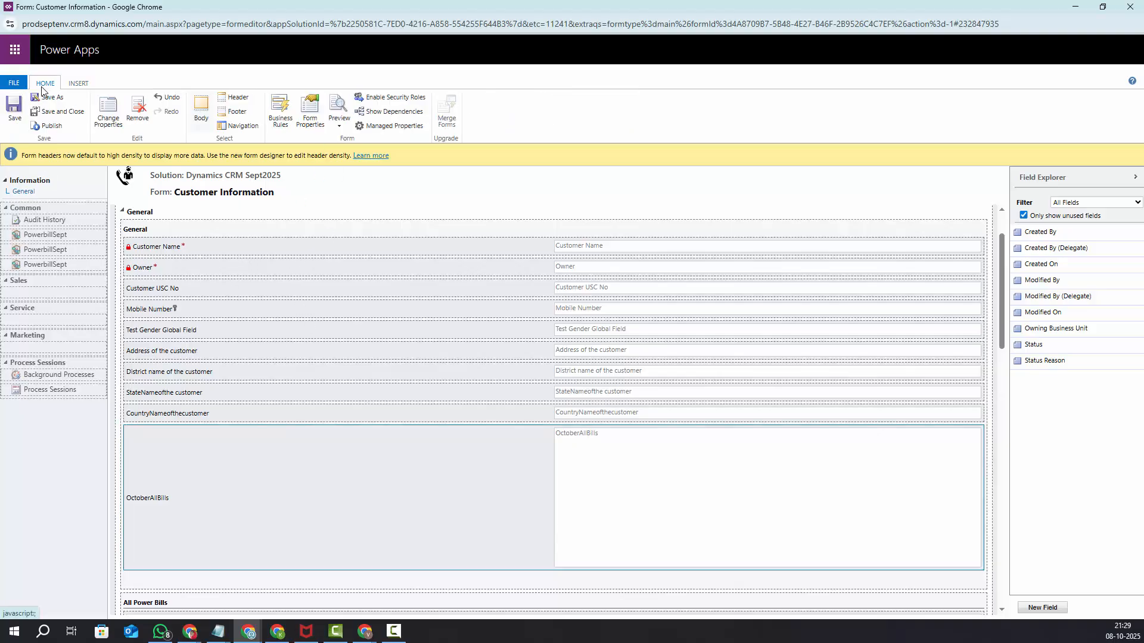
click(52, 127)
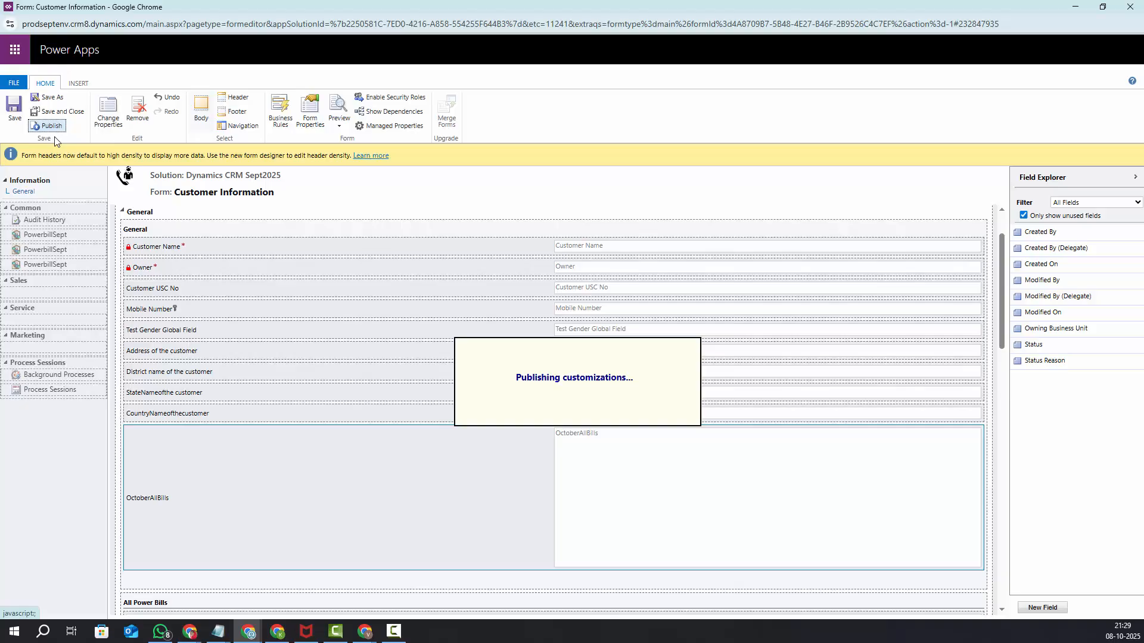
click(59, 112)
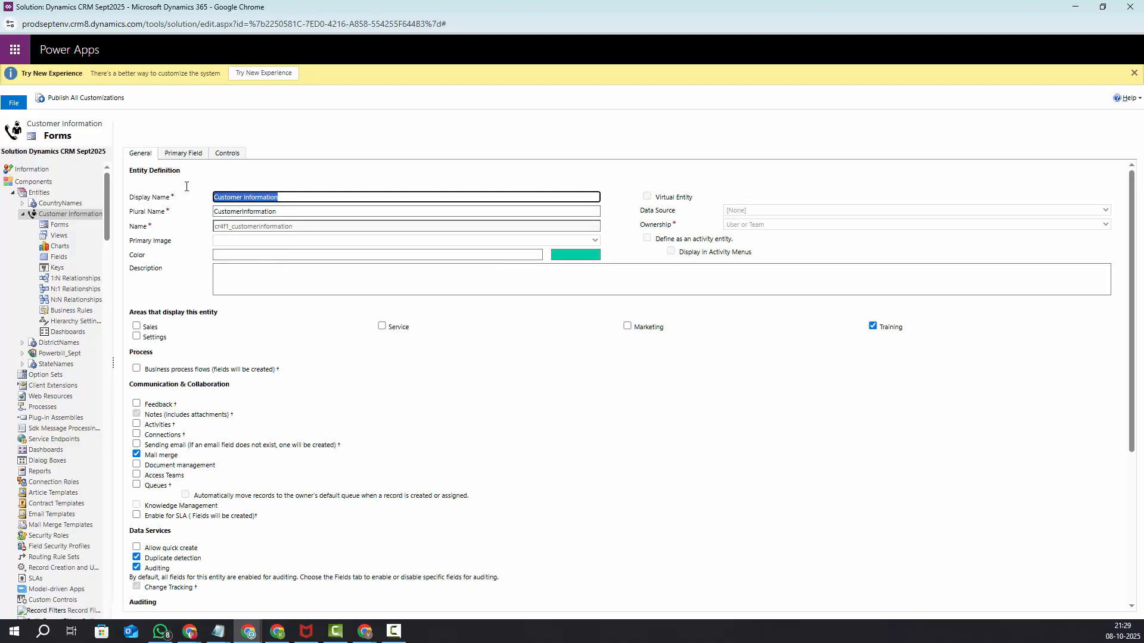
click(241, 98)
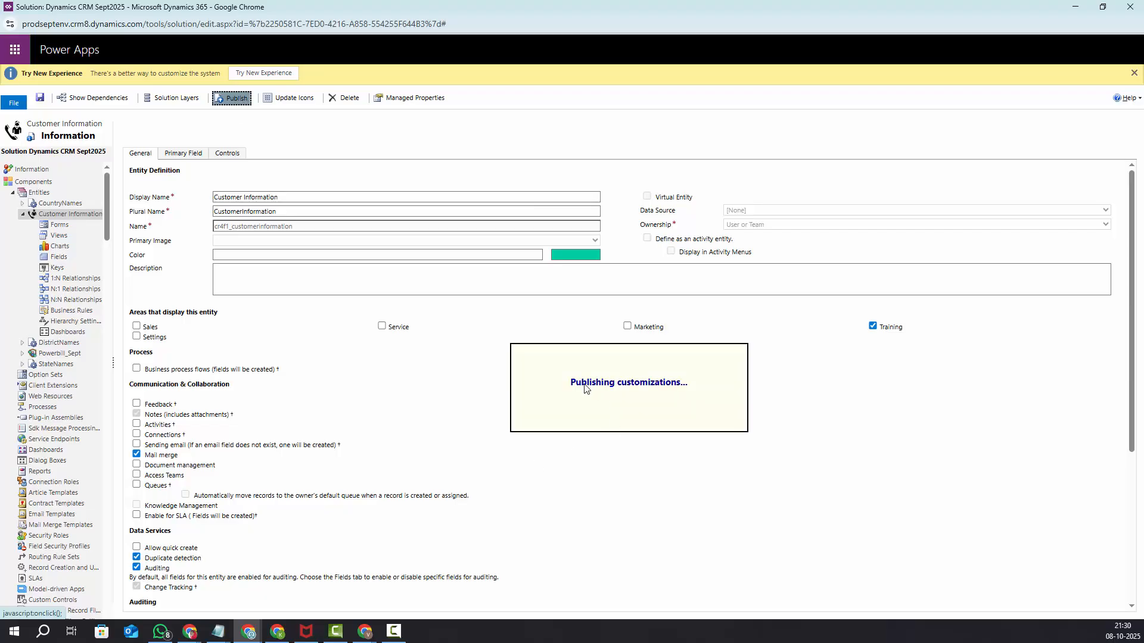
Switch to the Active CustomerInformation list in Dynamics 365 and hard reload the page with an emptied cache
click(1077, 9)
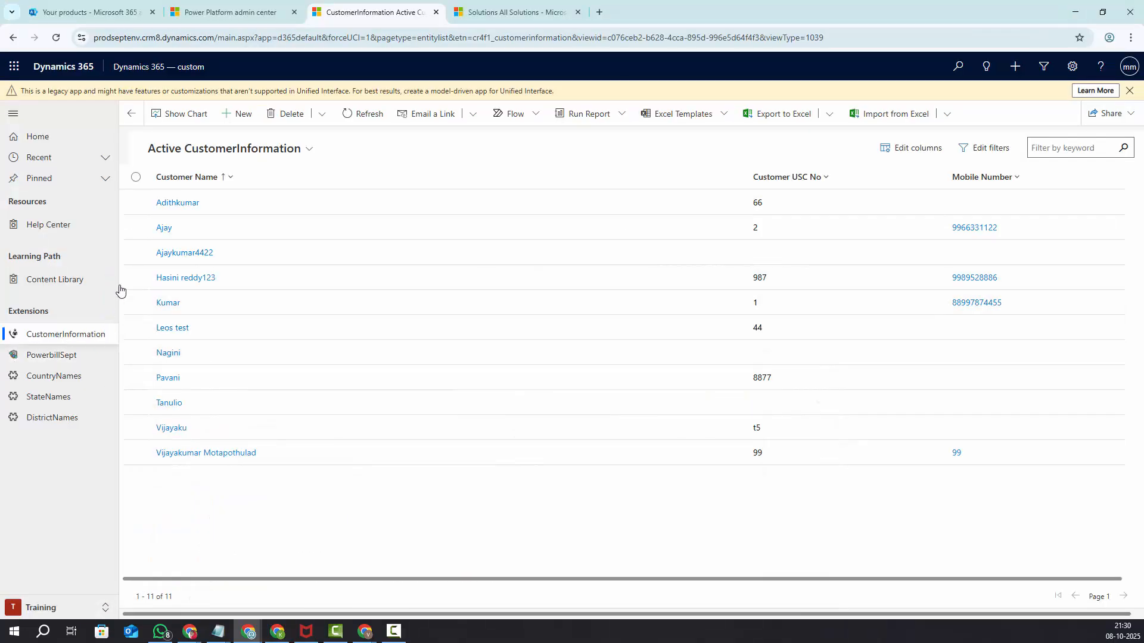
click(94, 335)
right_click(219, 537)
click(260, 538)
right_click(246, 523)
click(289, 511)
right_click(58, 37)
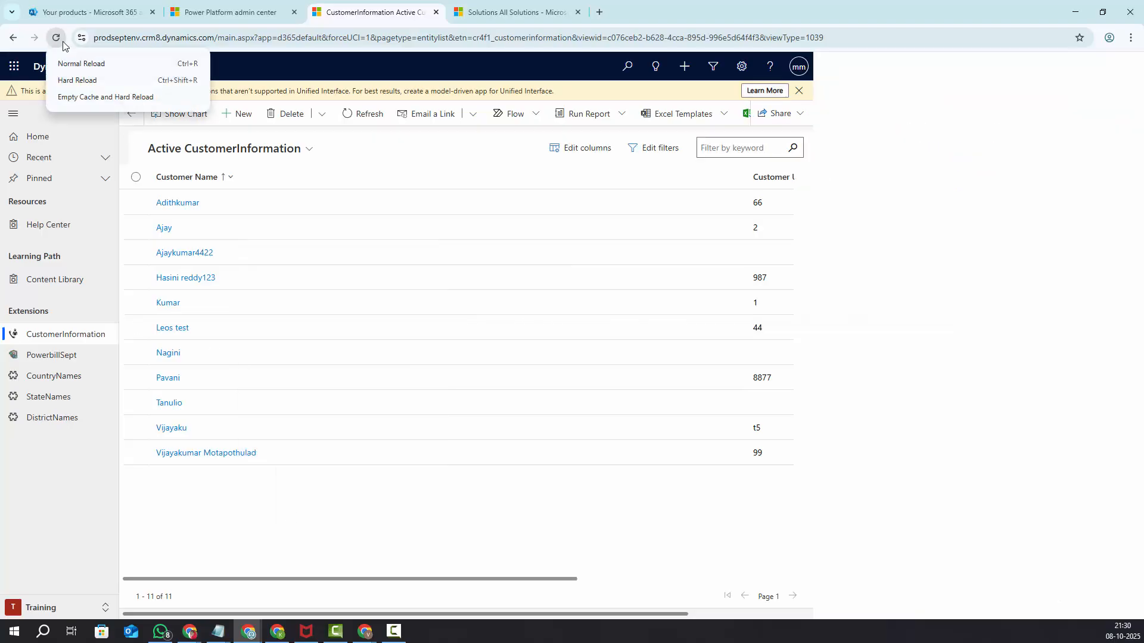
click(93, 99)
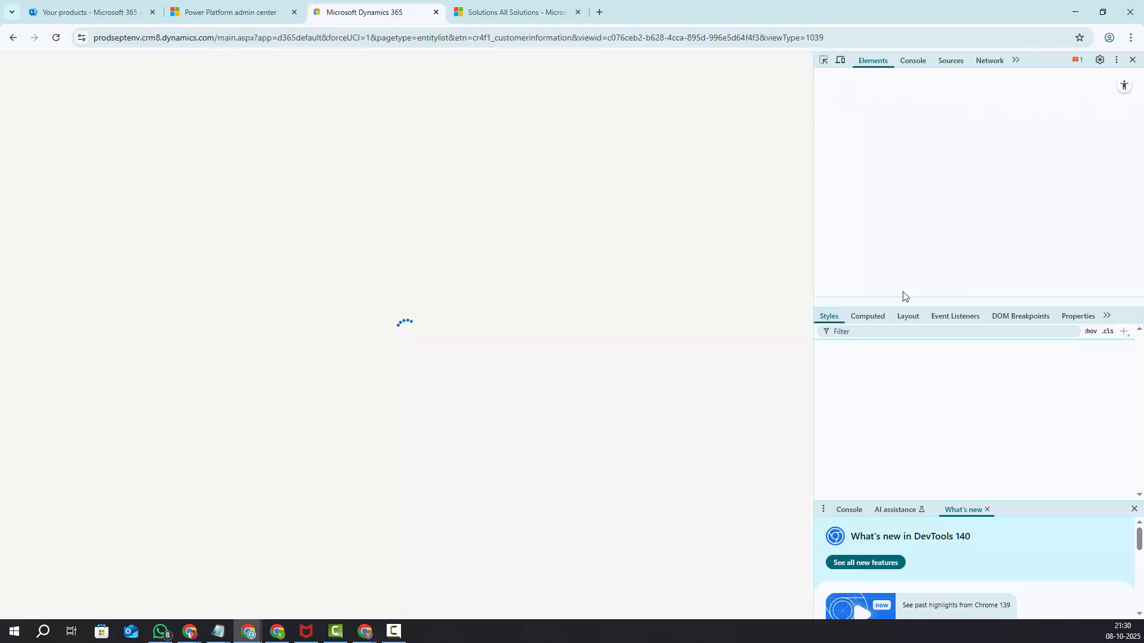
key(F12)
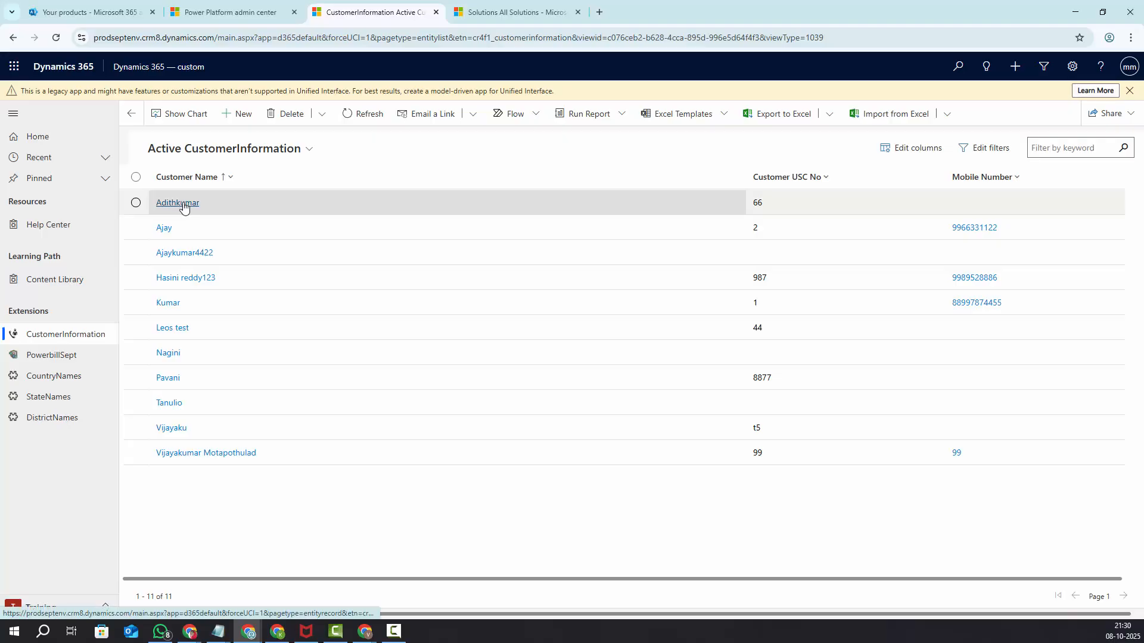
Open the first customer in the Active CustomerInformation list and examine the OctoberAllBills sub-grid on its form
click(183, 205)
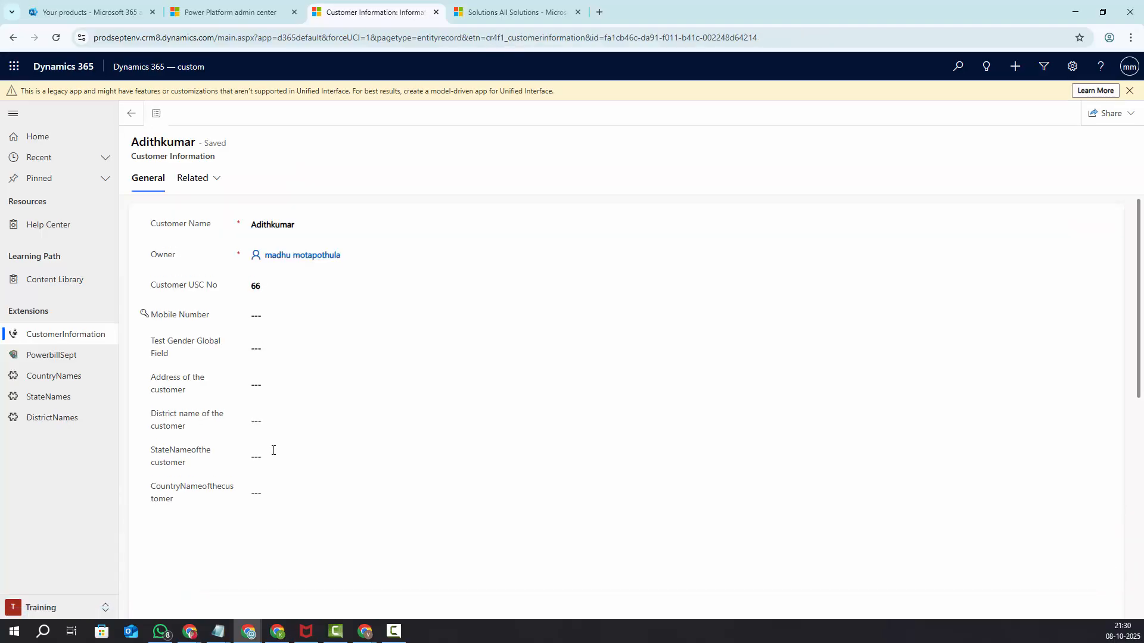
scroll(240, 467, down, 2)
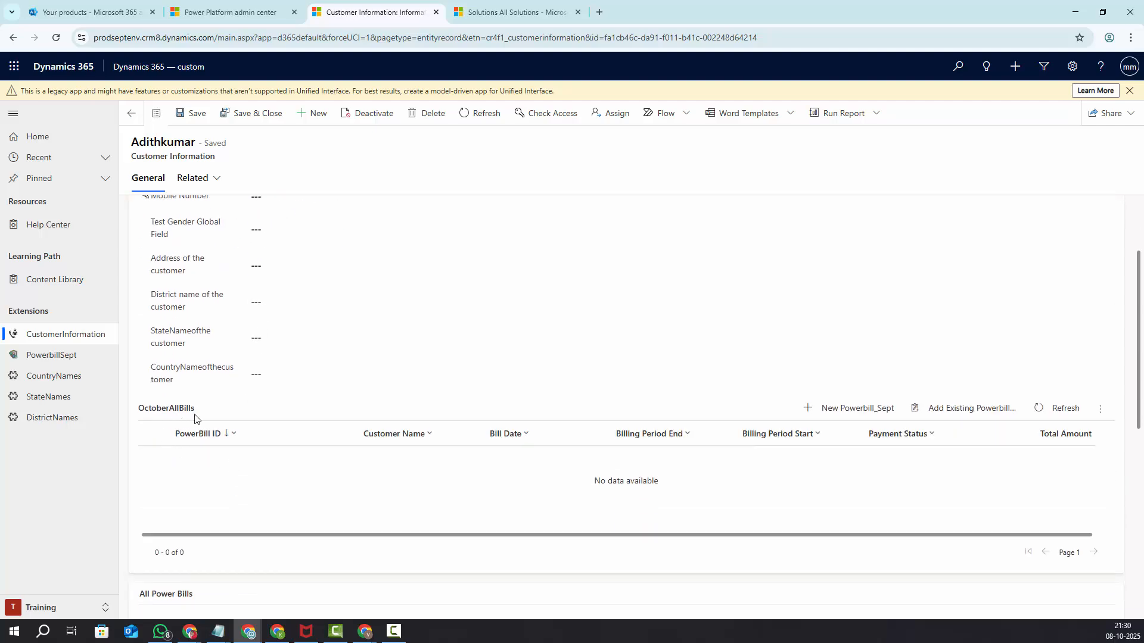
Examine the OctoberAllBills sub-grid's label and columns alongside the All Power Bills sub-grid on the customer's form
scroll(345, 474, down, 1)
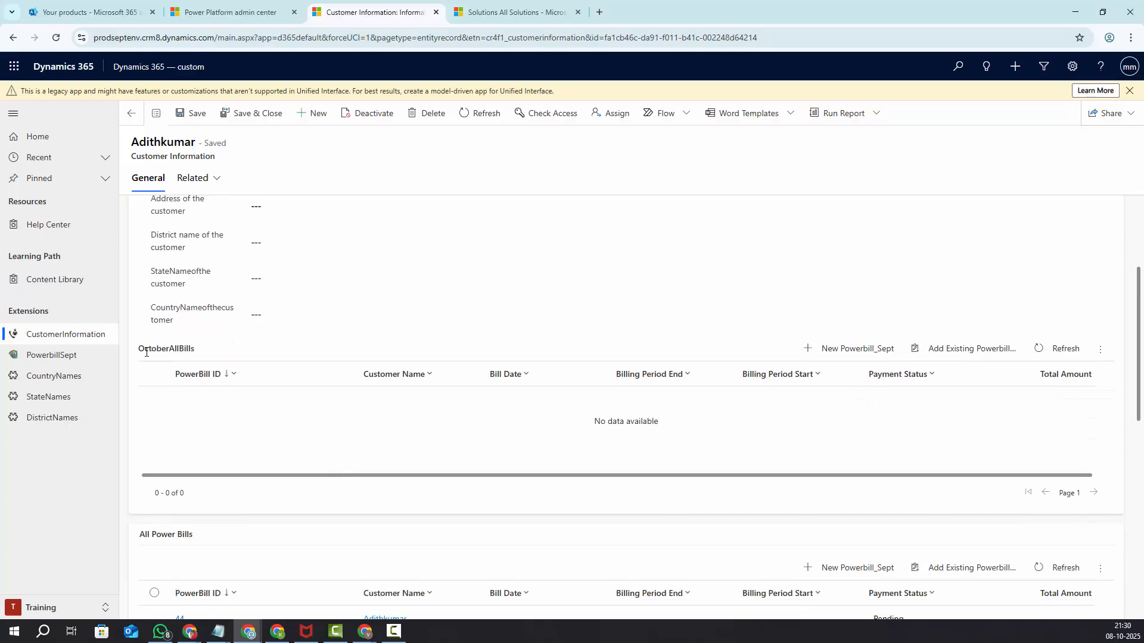
drag(138, 351, 197, 352)
scroll(256, 455, down, 2)
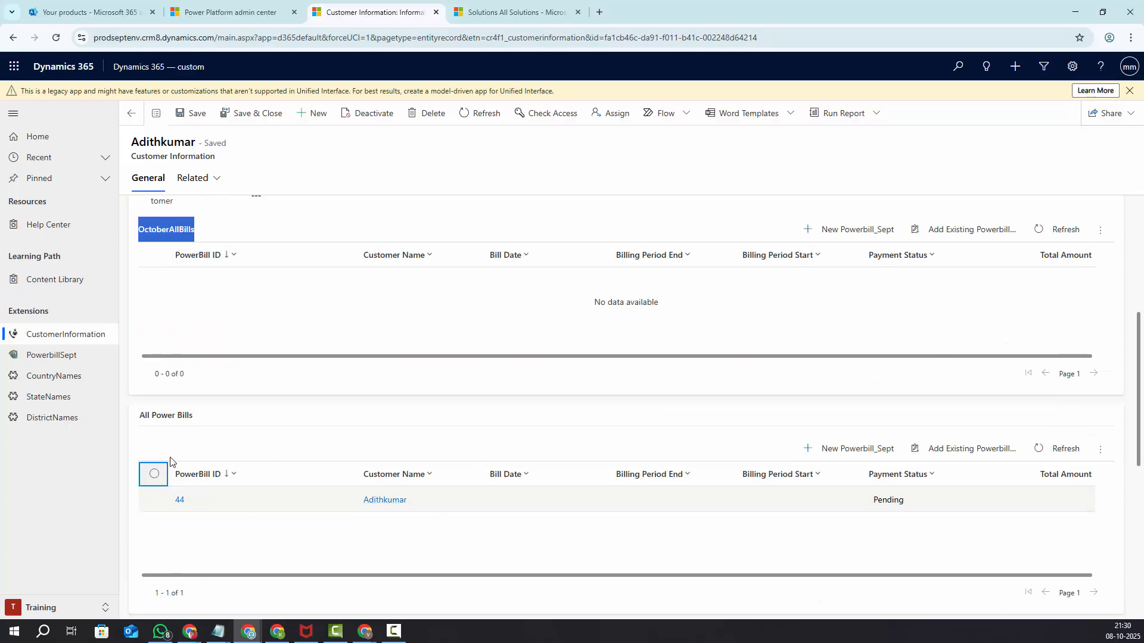
scroll(472, 531, down, 2)
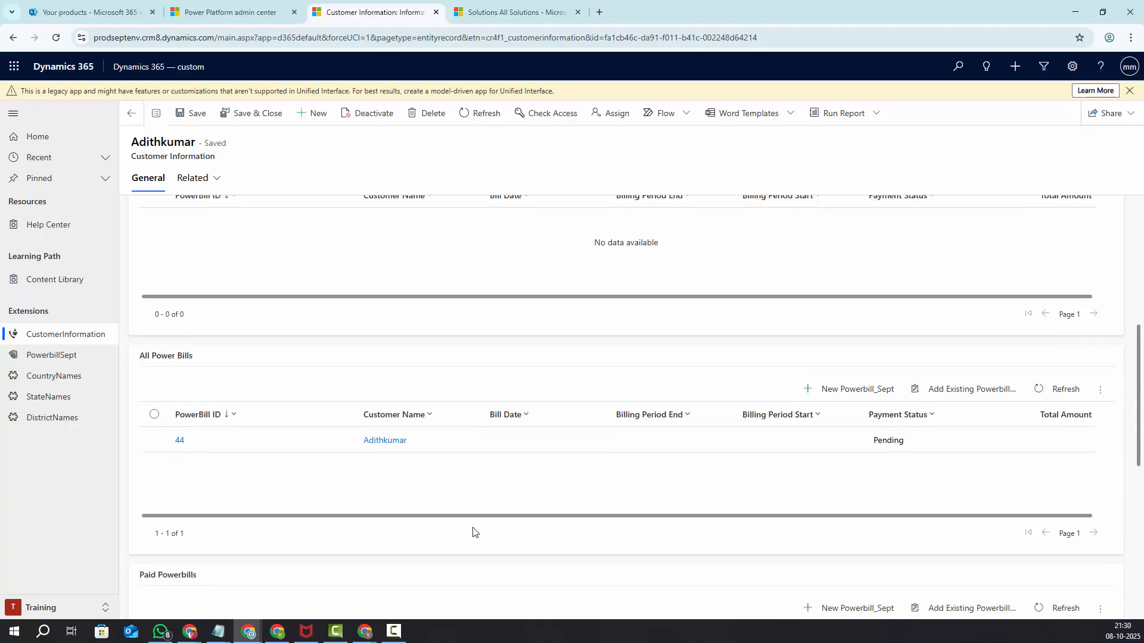
scroll(470, 534, up, 4)
scroll(388, 501, up, 1)
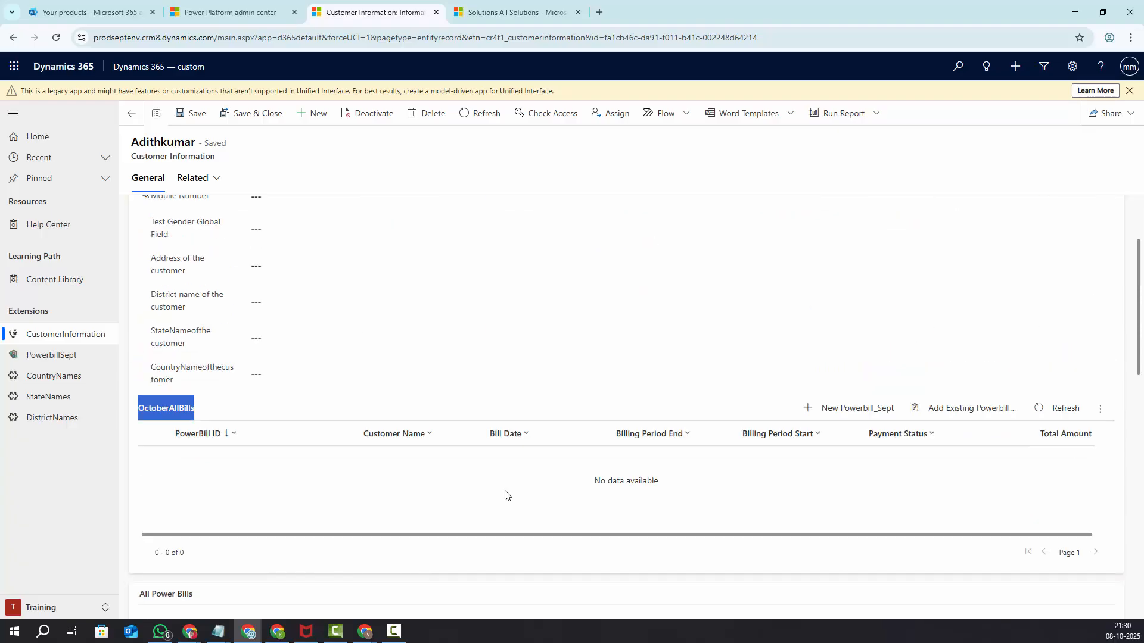
scroll(317, 485, down, 1)
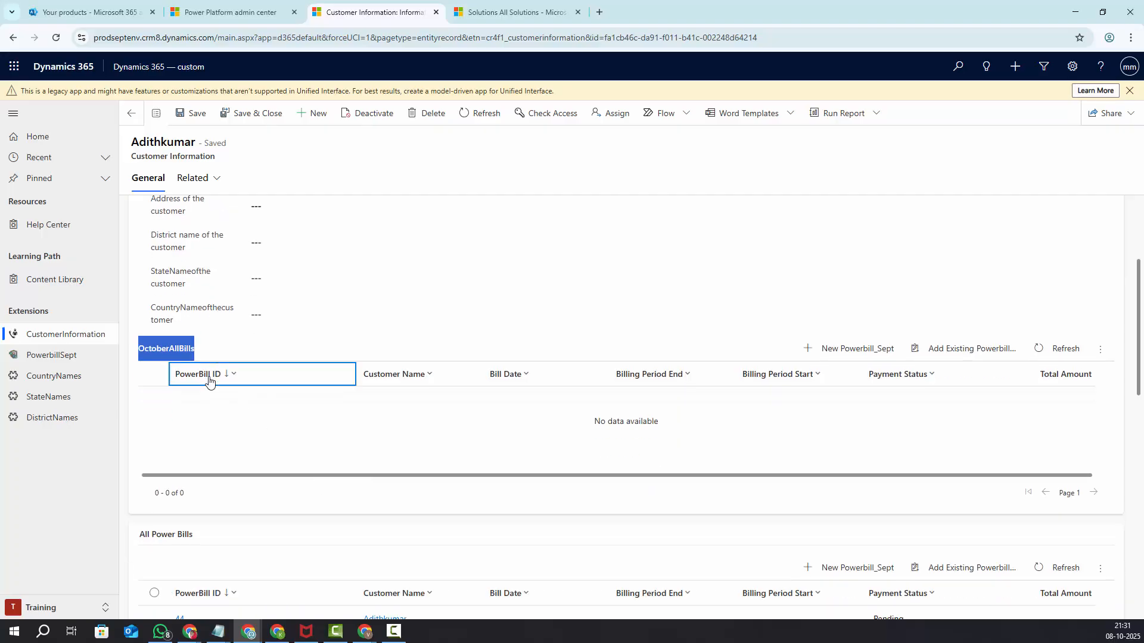
click(172, 351)
drag(170, 351, 198, 357)
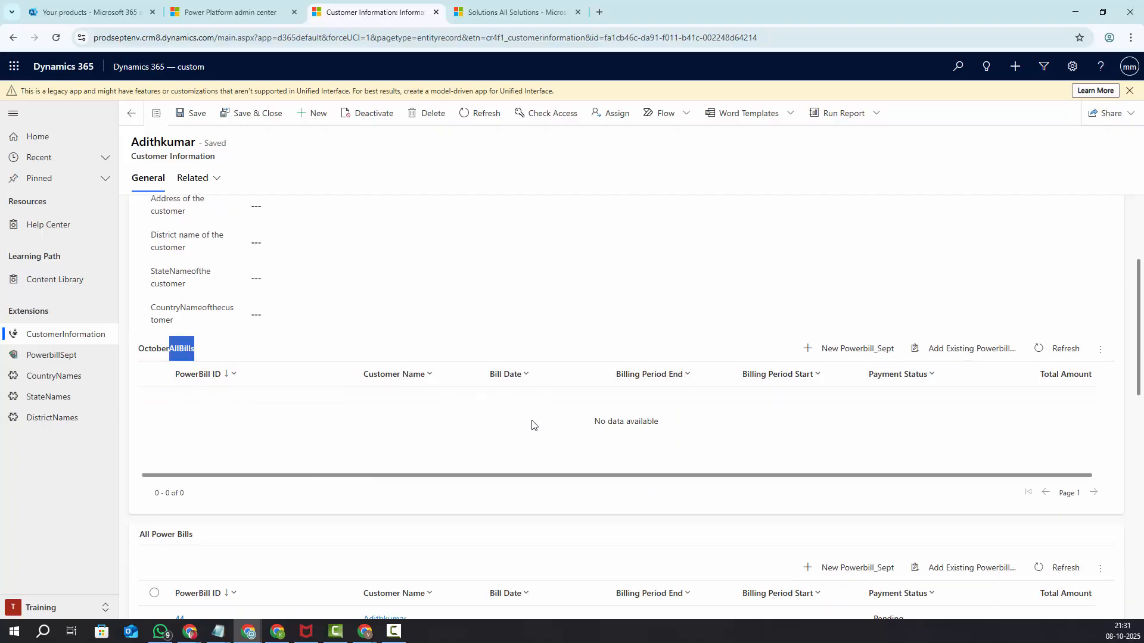
click(141, 345)
drag(140, 350, 198, 355)
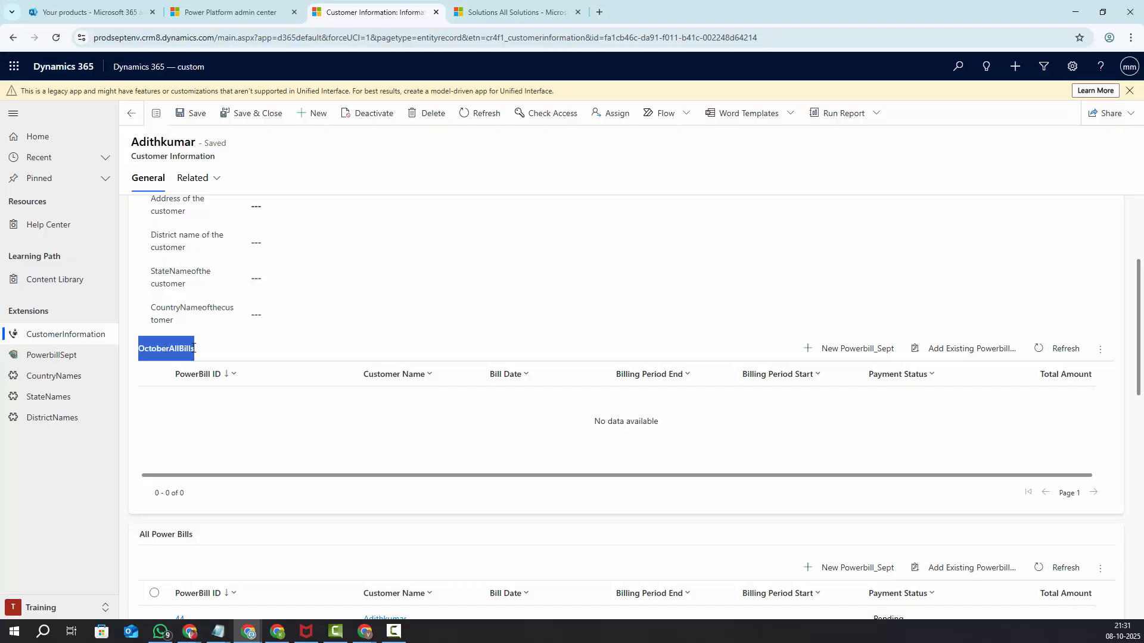
scroll(238, 489, down, 1)
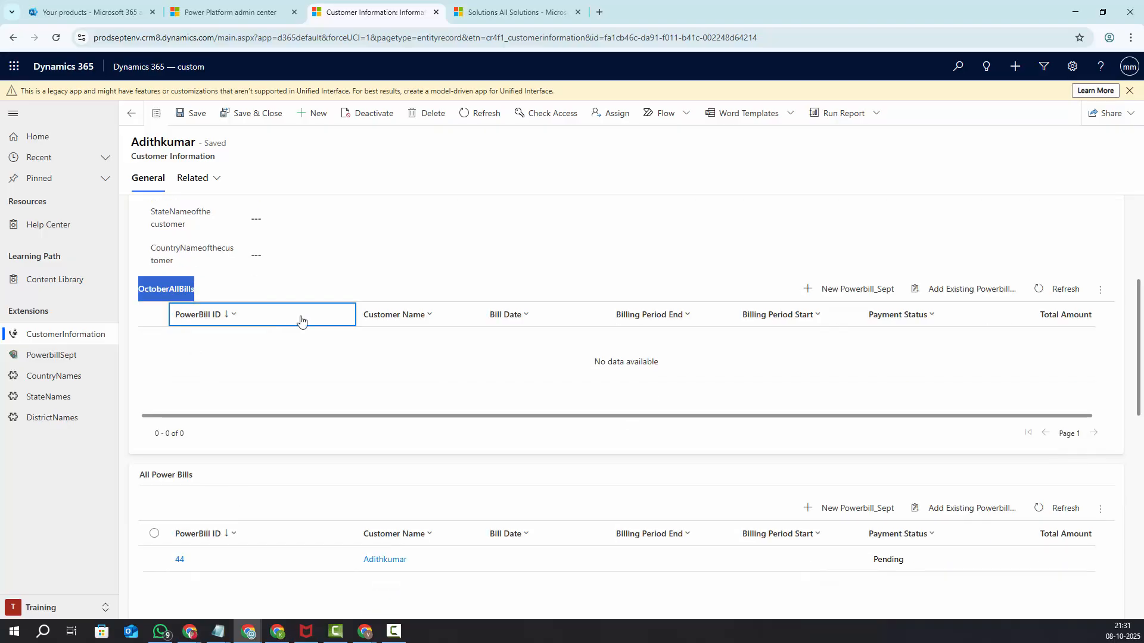
scroll(381, 536, down, 1)
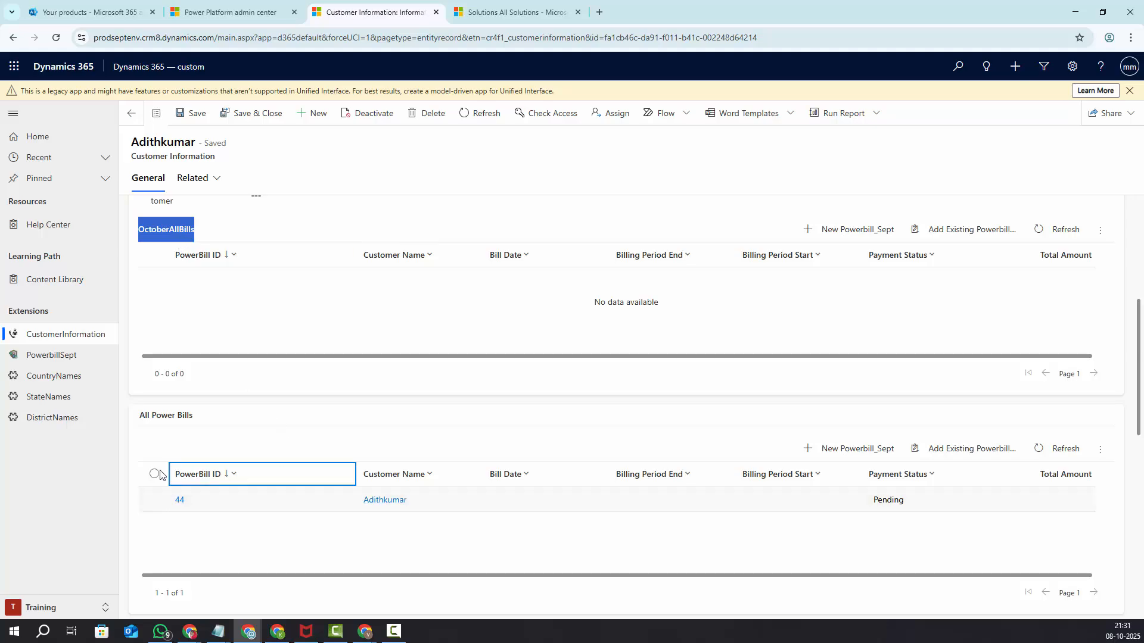
Review the All Power Bills, Paid Powerbills and Pending Power Bills sub-grids on the customer's form and compare them with OctoberAllBills
click(142, 415)
drag(142, 416, 207, 419)
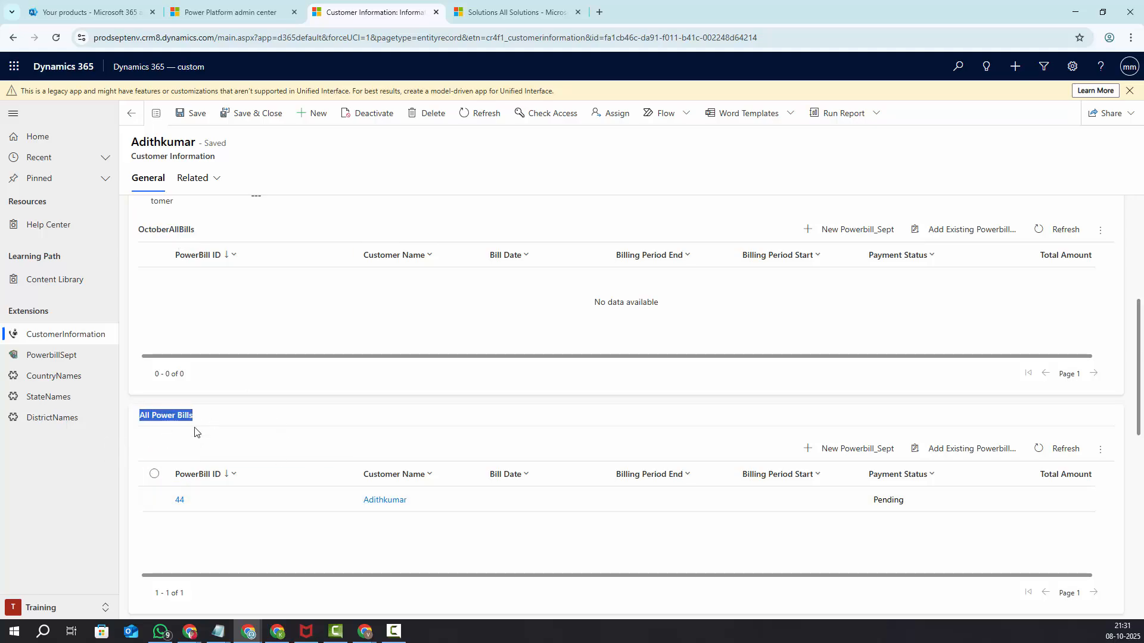
scroll(161, 434, down, 2)
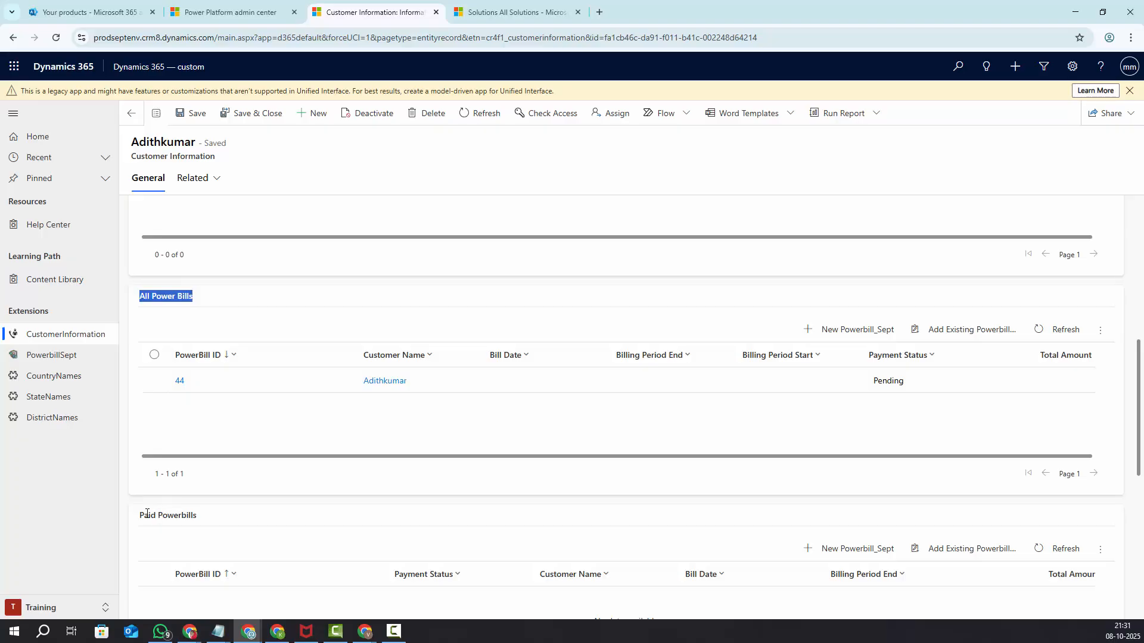
drag(146, 513, 198, 516)
scroll(158, 442, down, 2)
drag(192, 398, 141, 400)
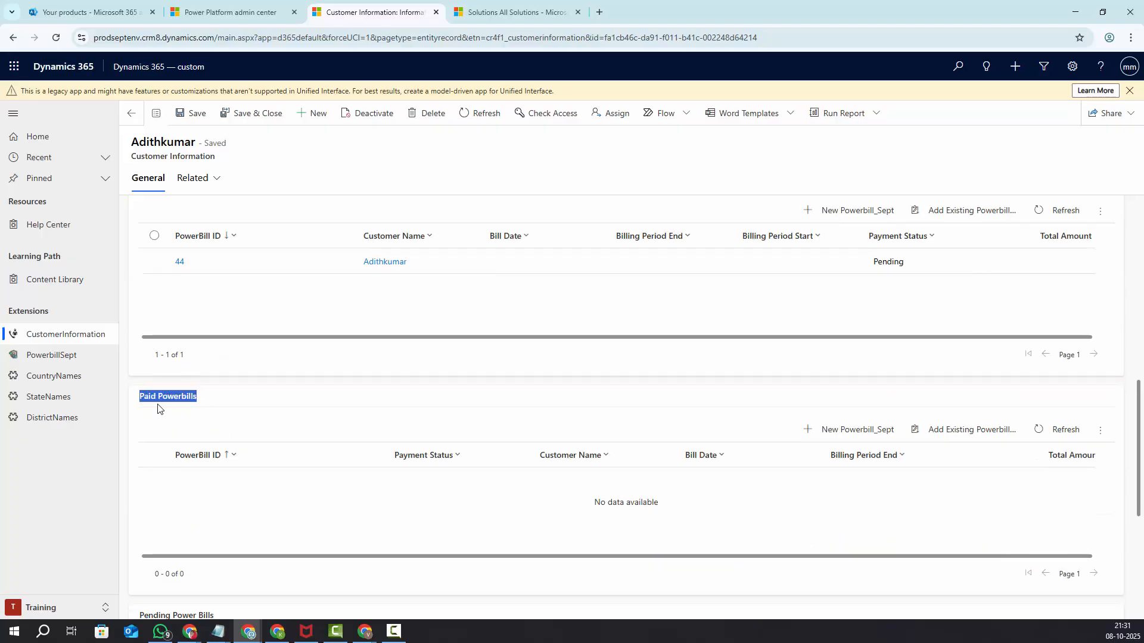
click(148, 408)
drag(145, 399, 204, 401)
scroll(440, 492, down, 3)
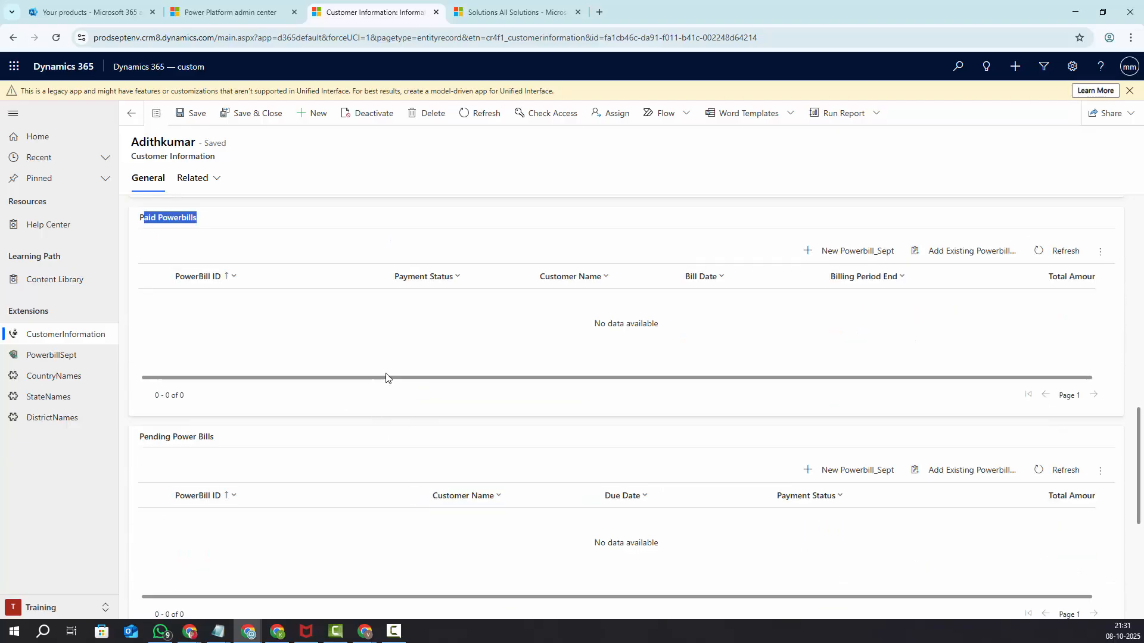
scroll(265, 411, up, 6)
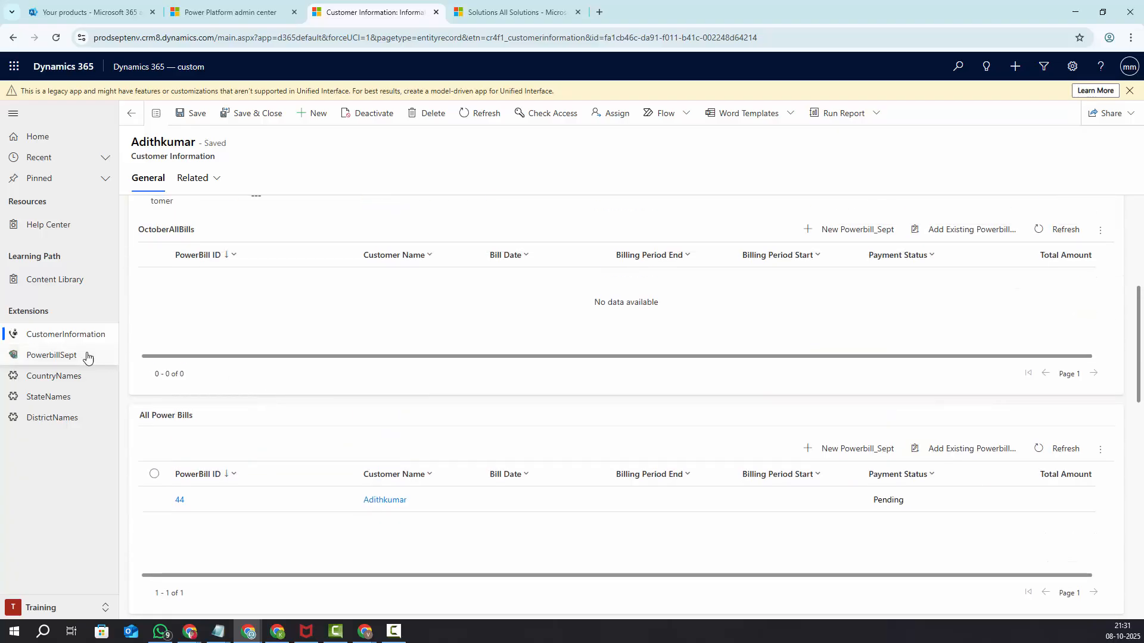
scroll(202, 418, up, 3)
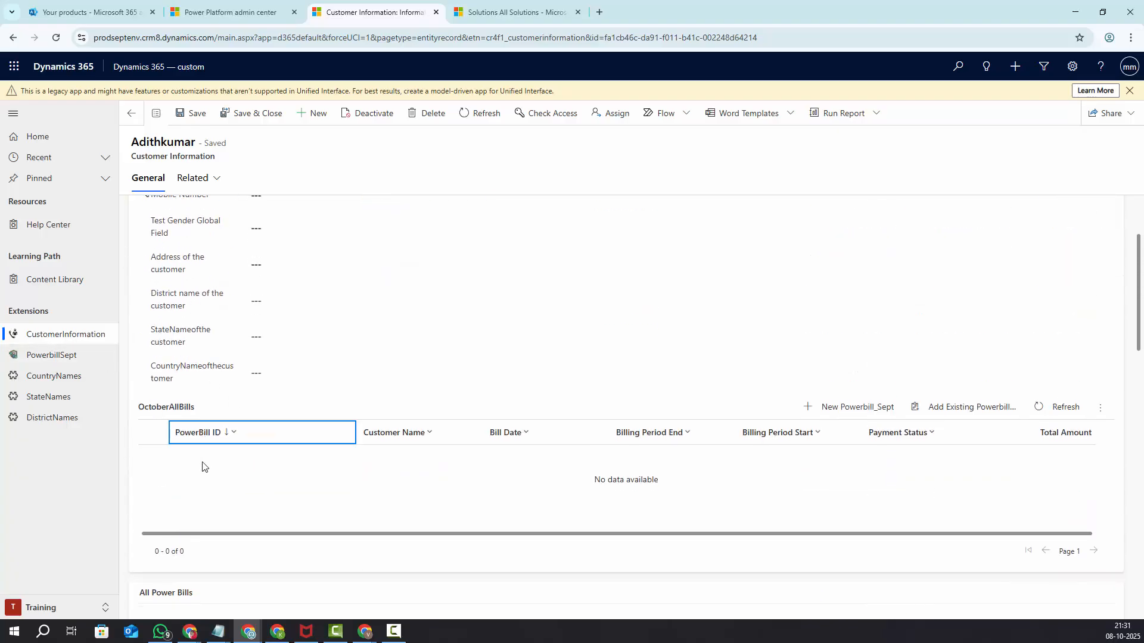
drag(192, 352, 196, 353)
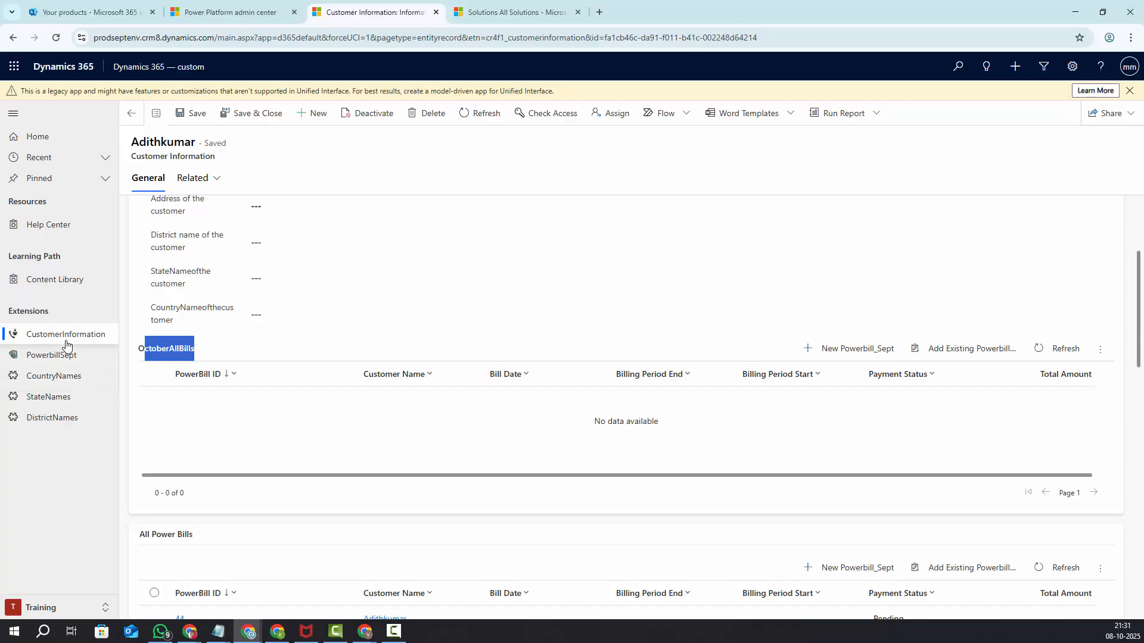
Open the second customer in the Active CustomerInformation list and compare its OctoberAllBills and All Power Bills sub-grids
click(89, 342)
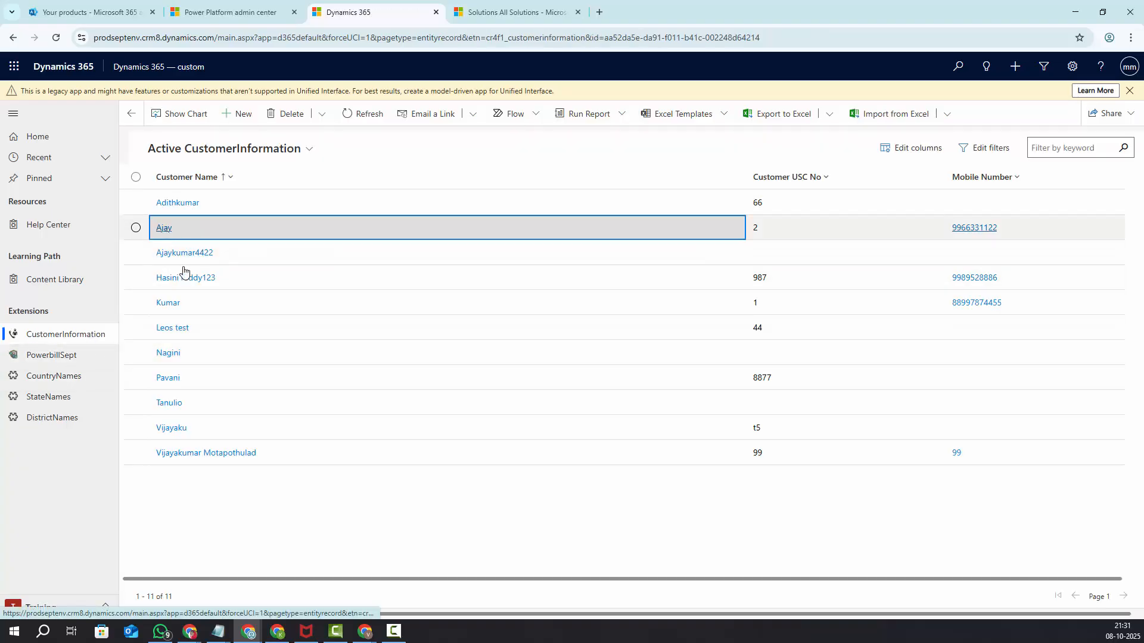
click(164, 228)
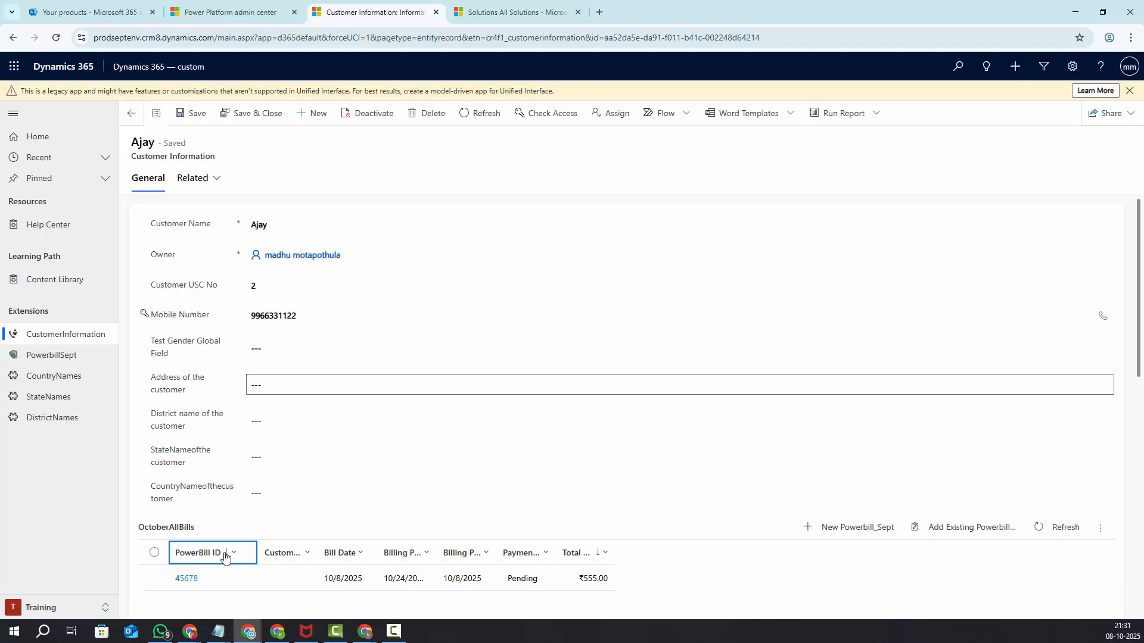
scroll(211, 530, down, 4)
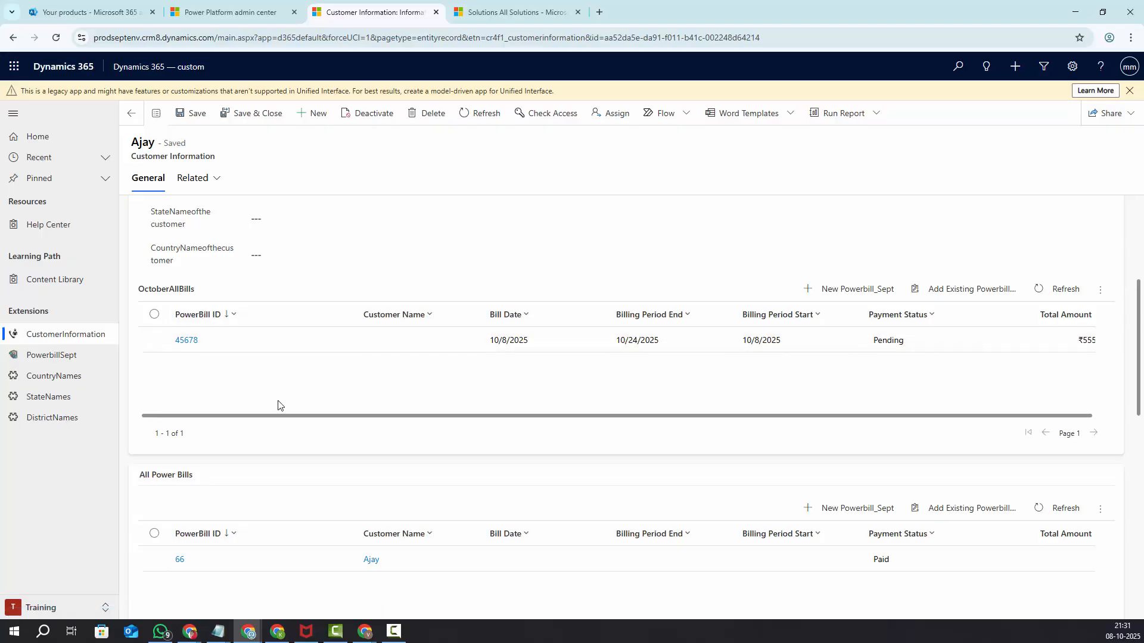
scroll(721, 484, down, 1)
scroll(898, 509, down, 1)
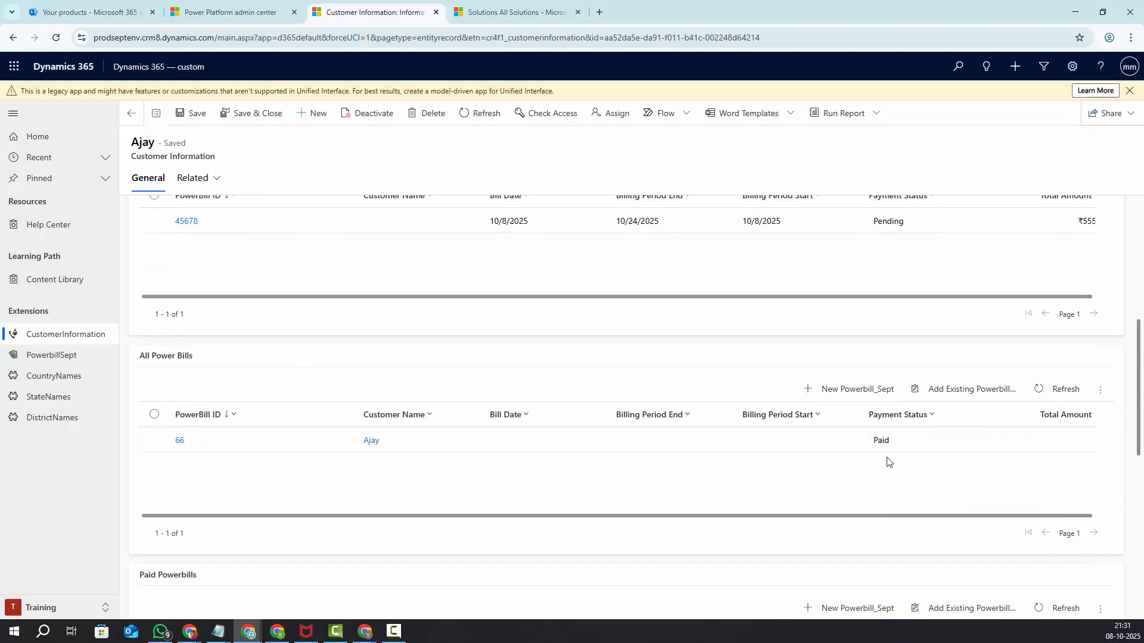
scroll(884, 466, down, 1)
scroll(324, 370, up, 5)
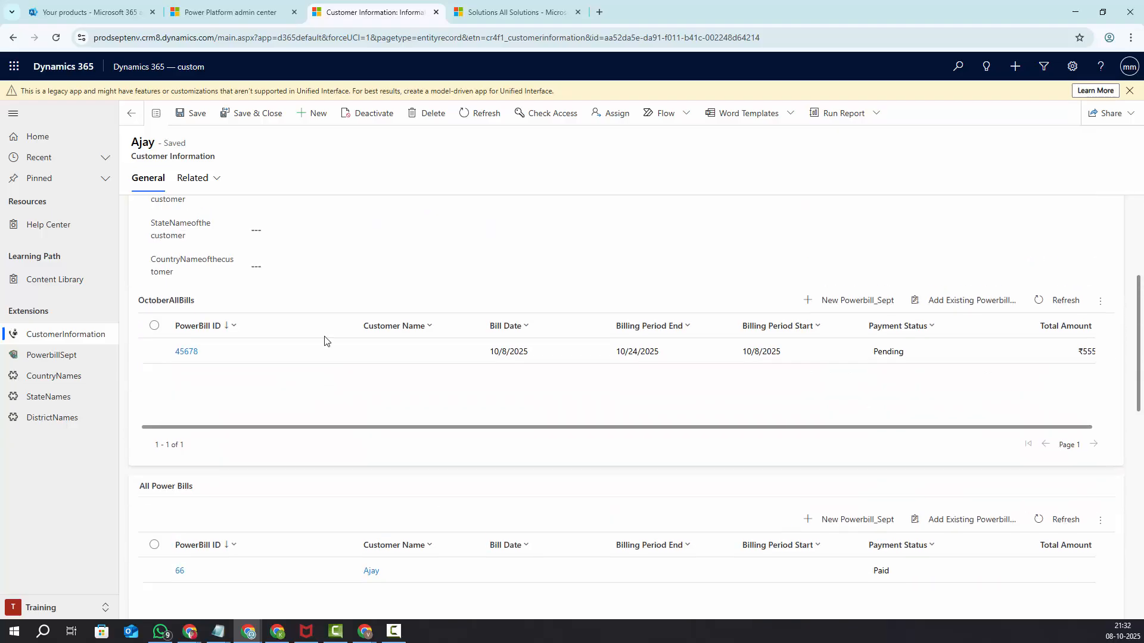
Create a new Powerbill_Sept record, link it to the second customer in the list, and set its PowerBill ID to Test
click(306, 117)
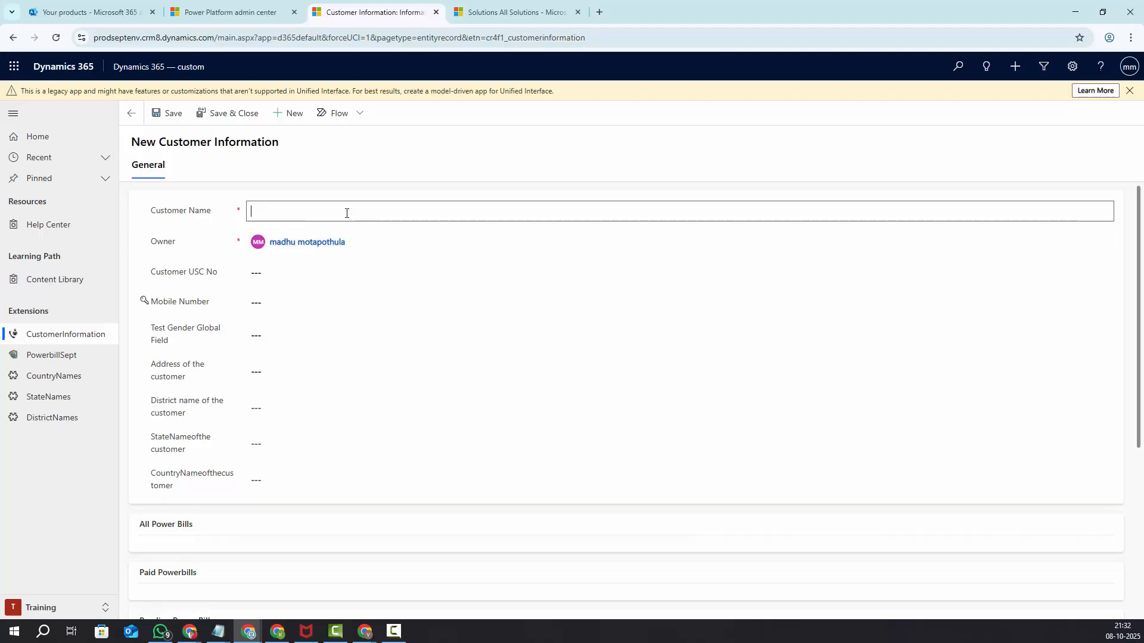
click(352, 363)
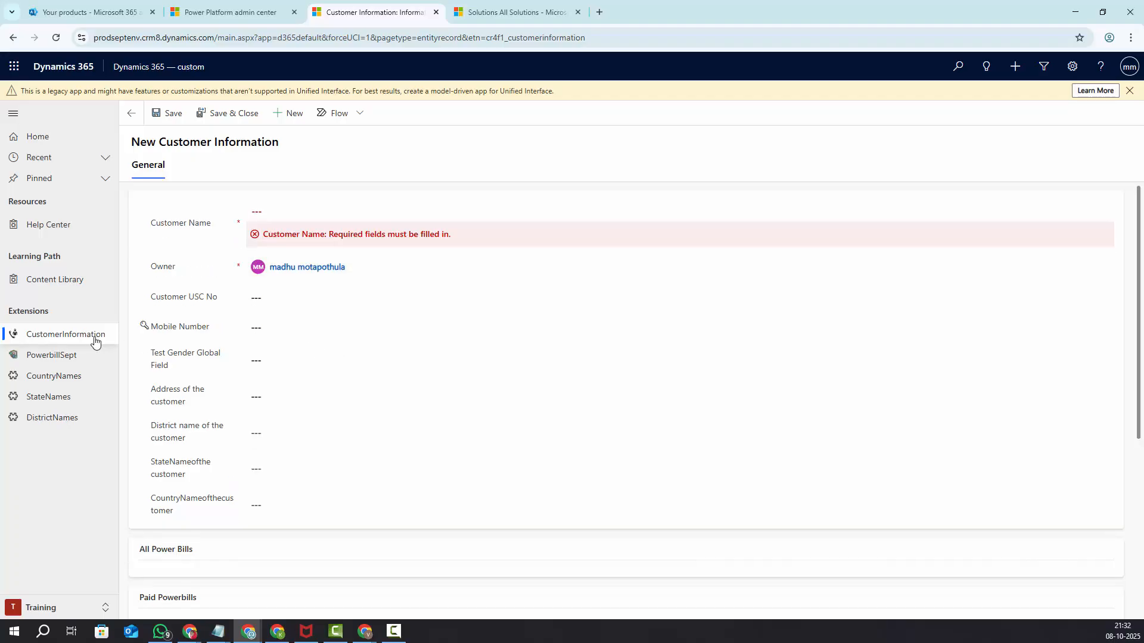
click(64, 358)
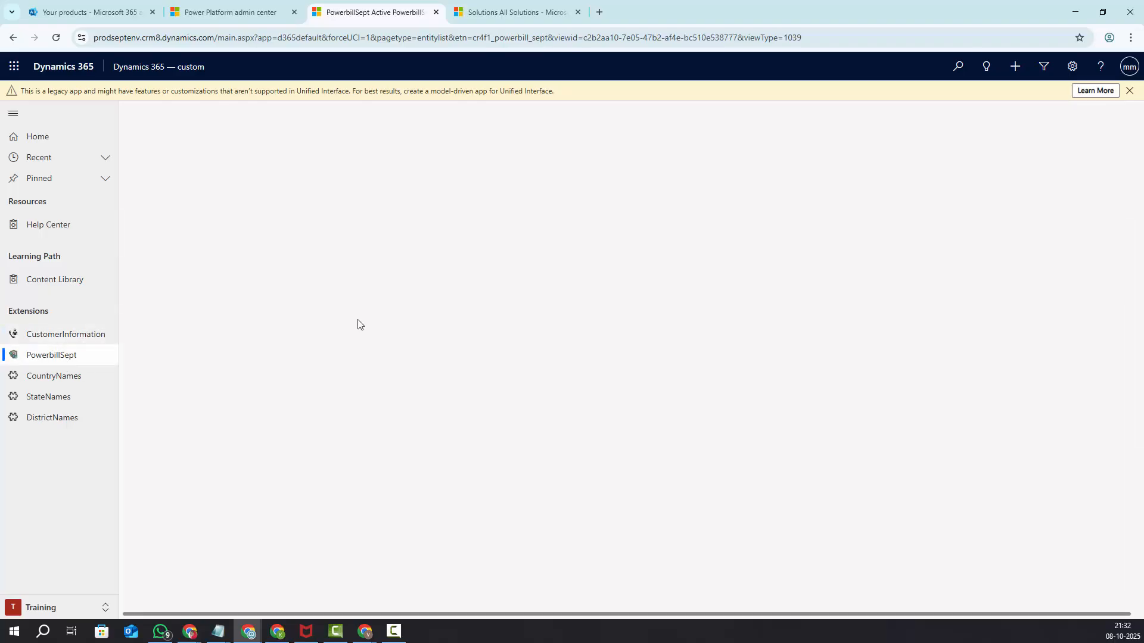
click(235, 114)
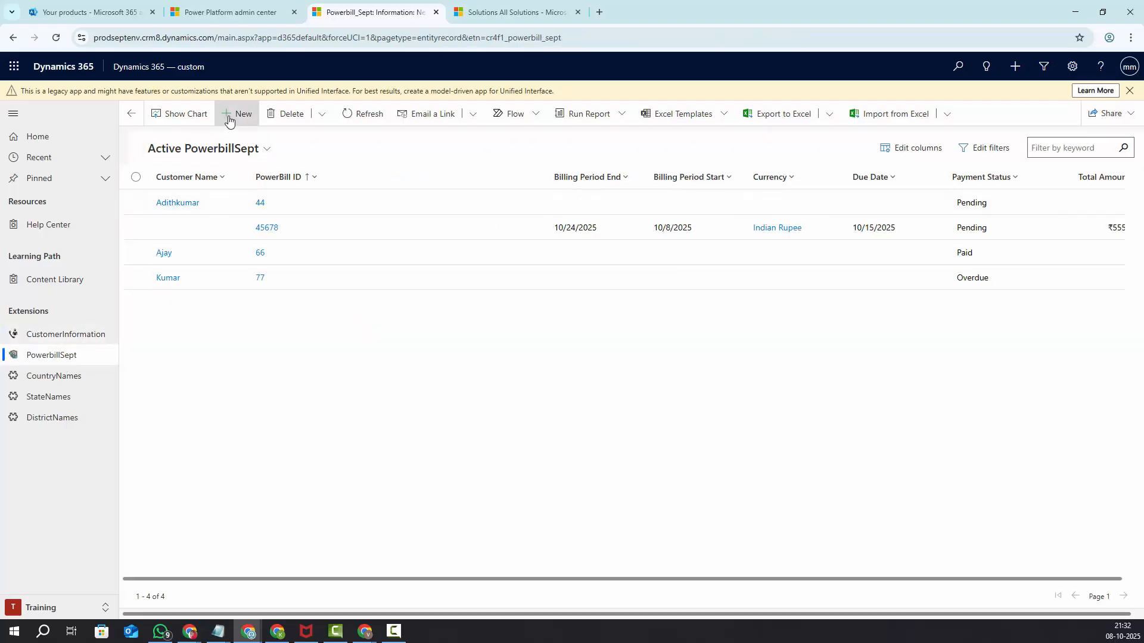
click(301, 217)
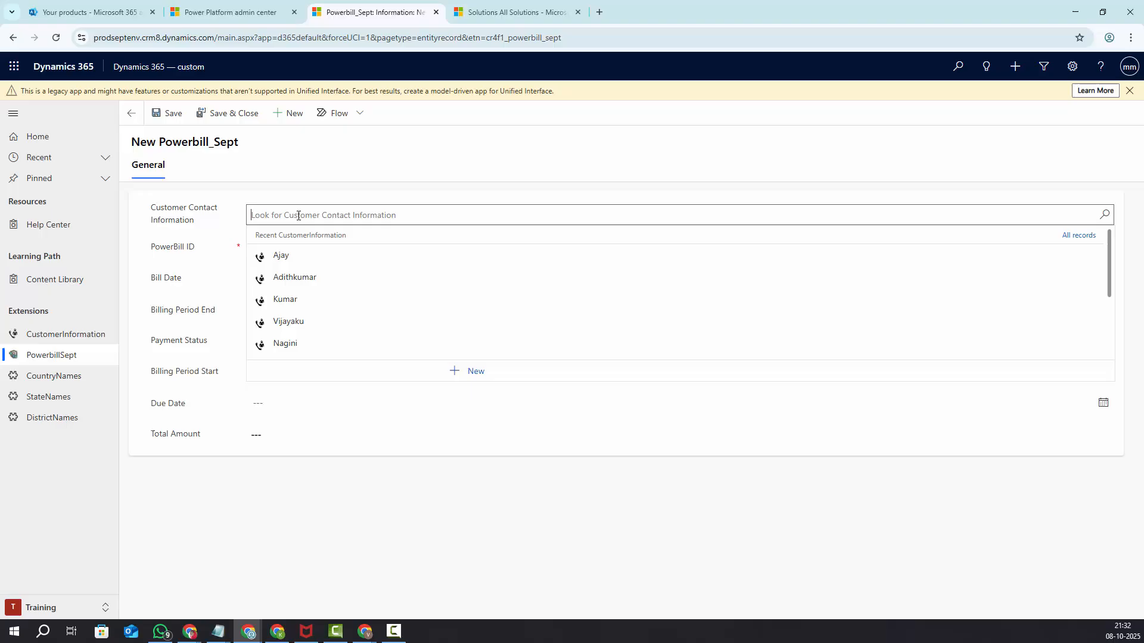
click(283, 257)
click(285, 255)
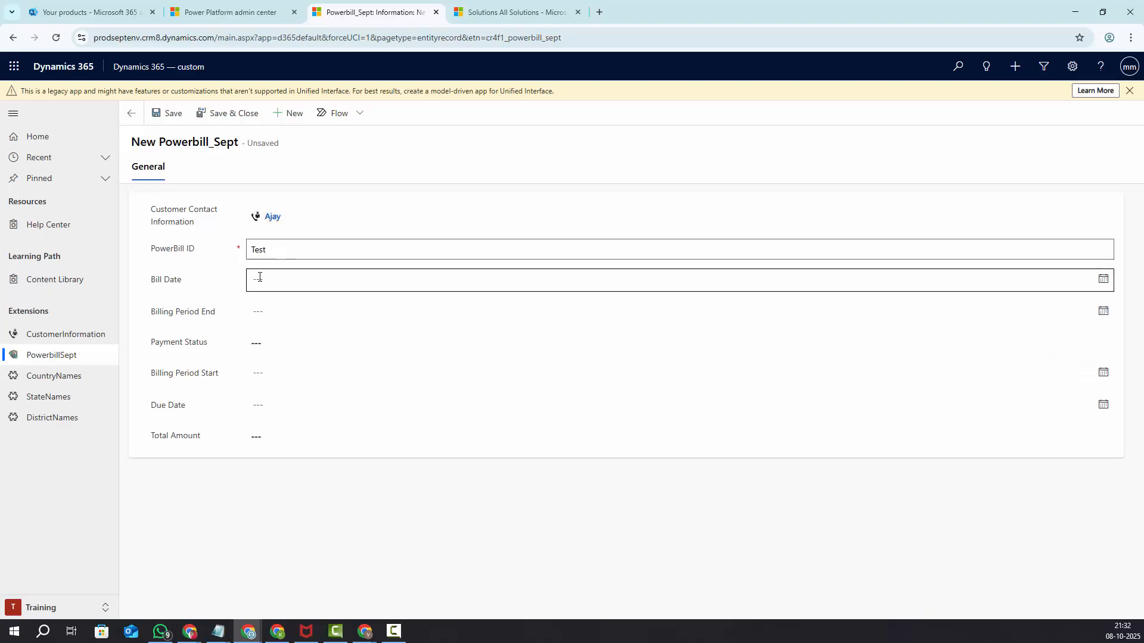
Set the bill's Bill Date to 10/8/2025, Billing Period End to 10/10/2025 and Payment Status to Paid
click(279, 282)
click(318, 370)
click(294, 307)
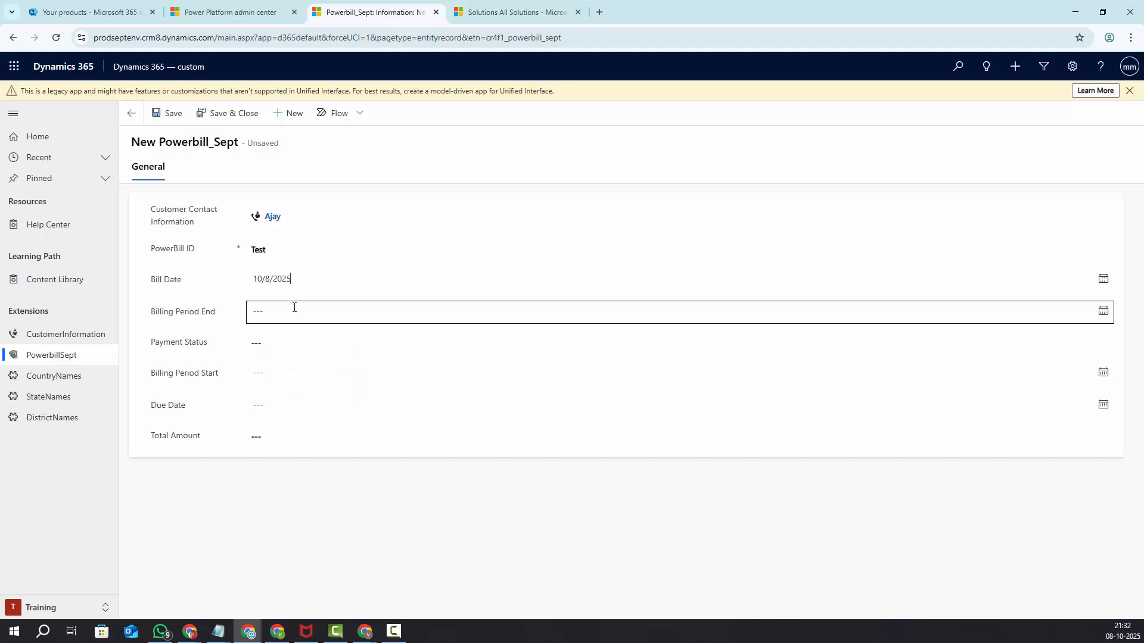
click(346, 401)
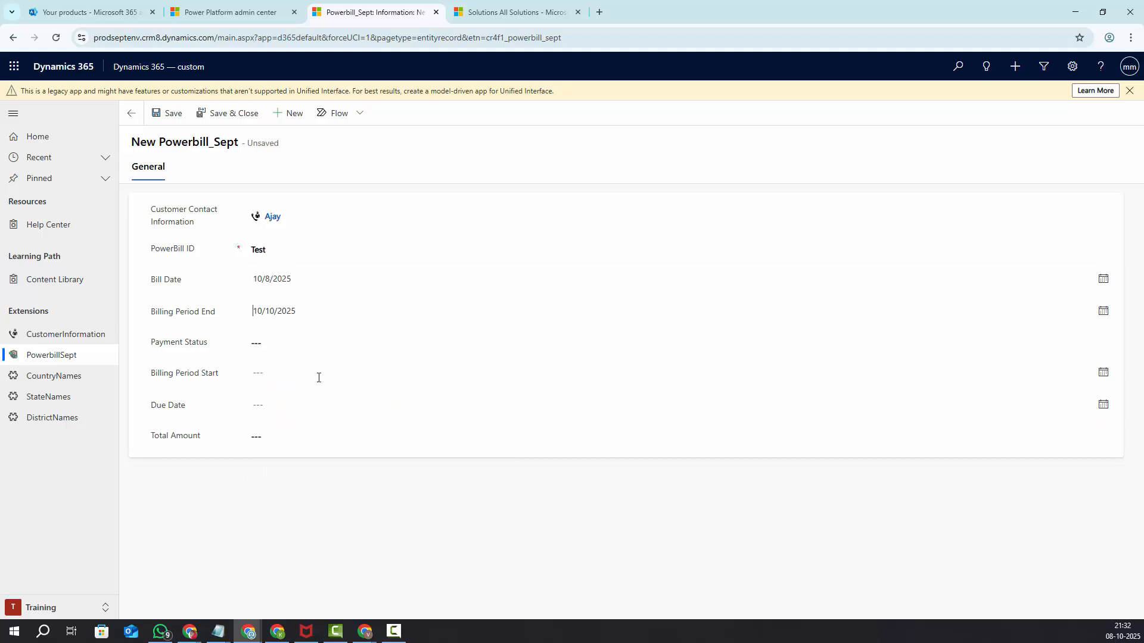
click(299, 344)
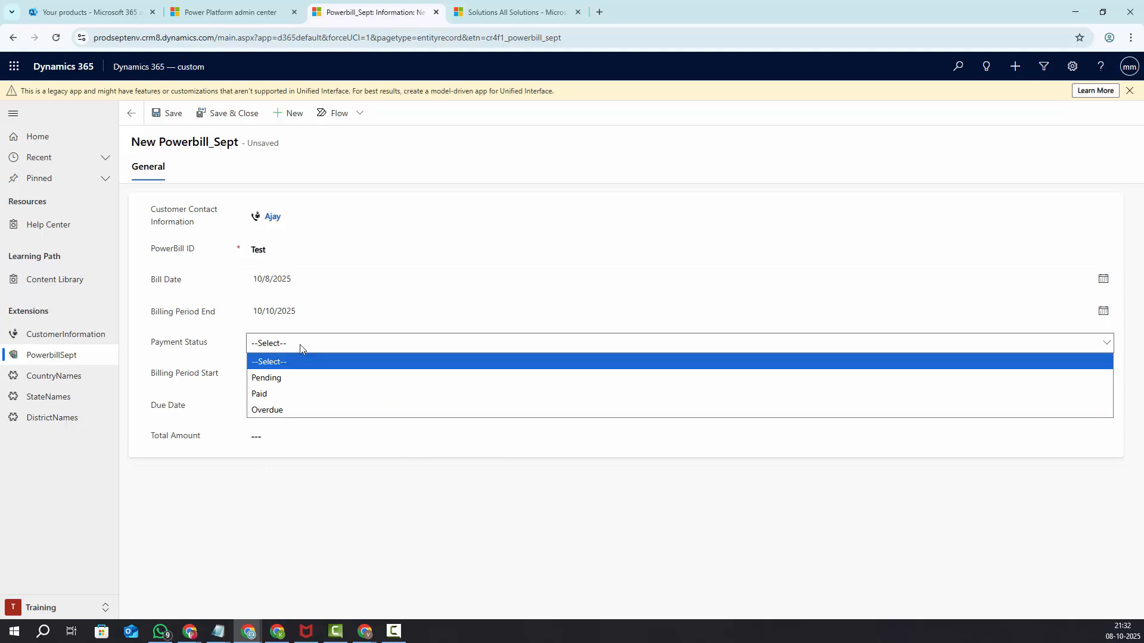
click(285, 394)
Set Billing Period Start and Due Date to 10/8/2025 and Total Amount to 5555, and save and close the bill
click(268, 373)
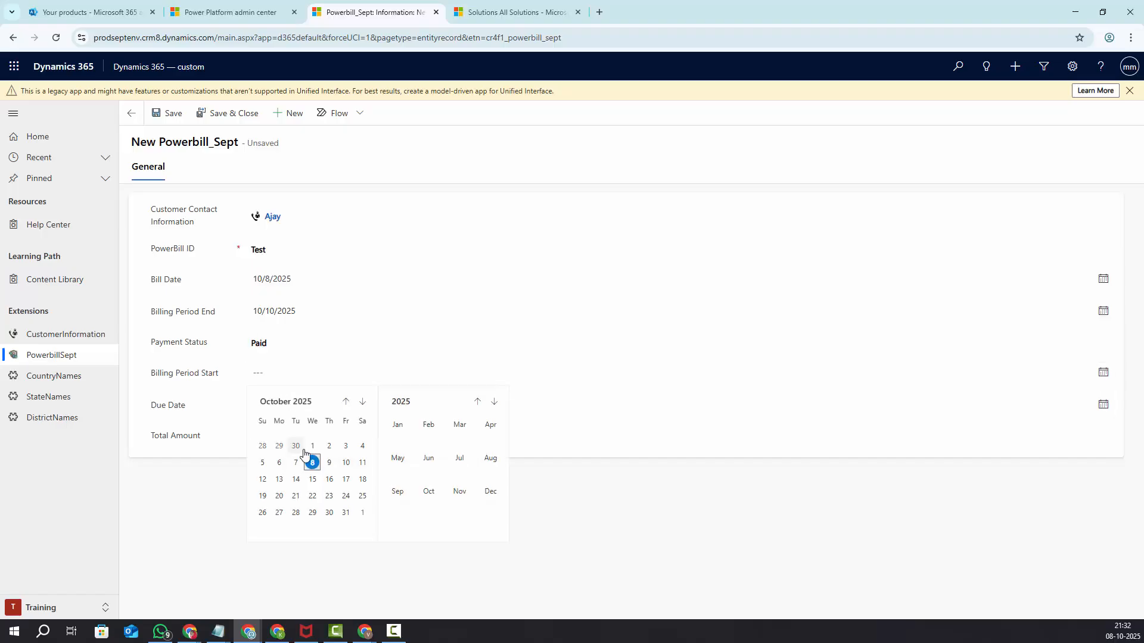
click(313, 463)
click(281, 403)
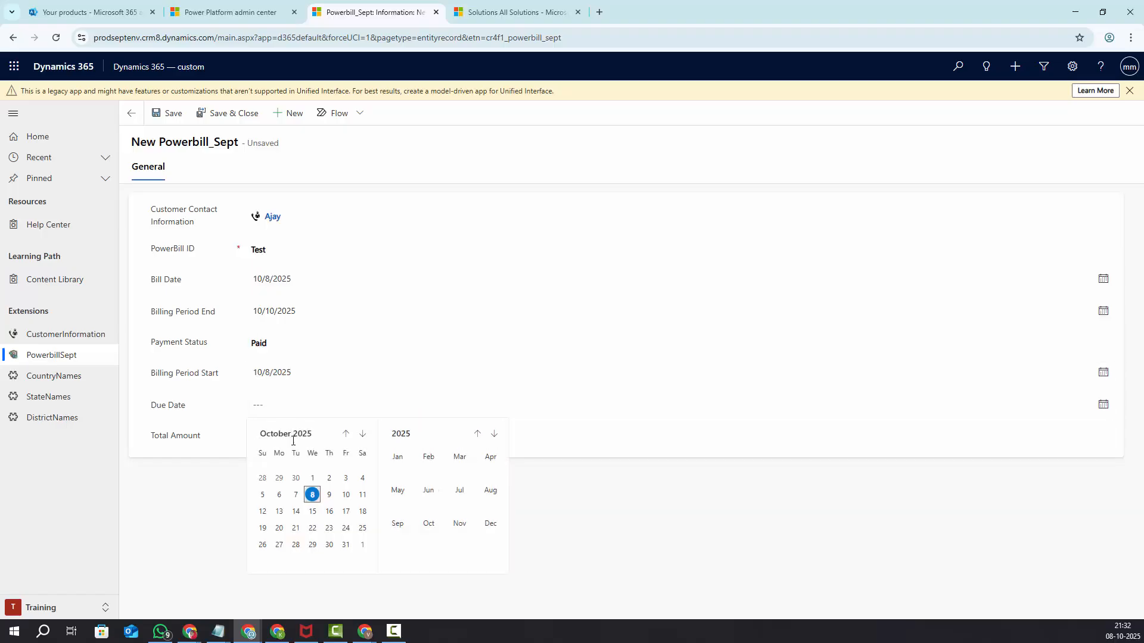
click(312, 495)
click(305, 434)
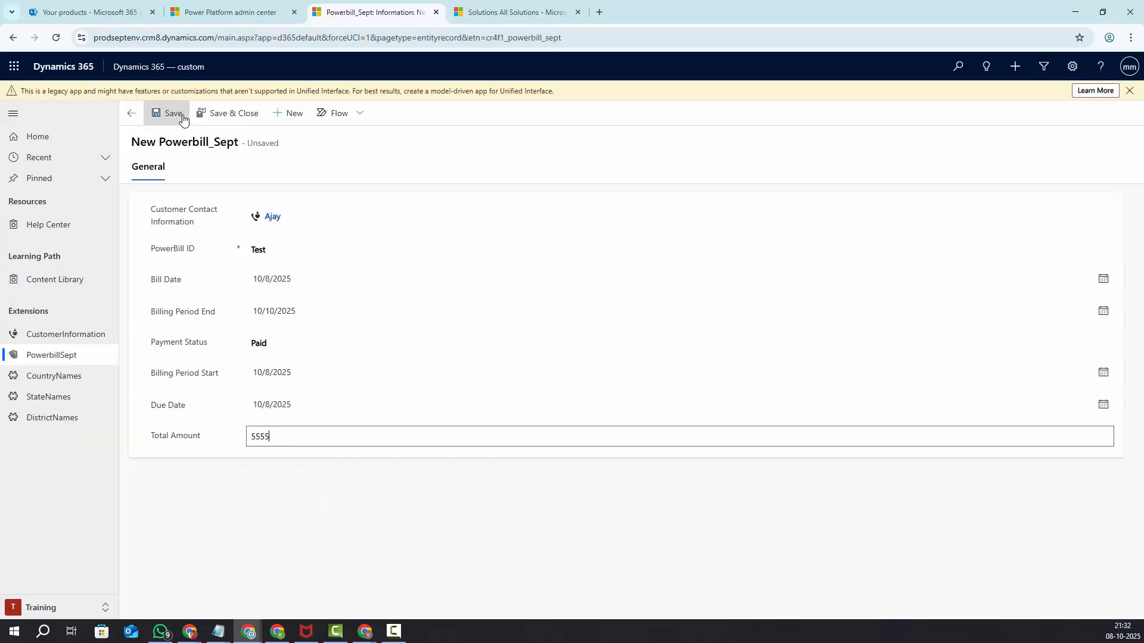
click(230, 114)
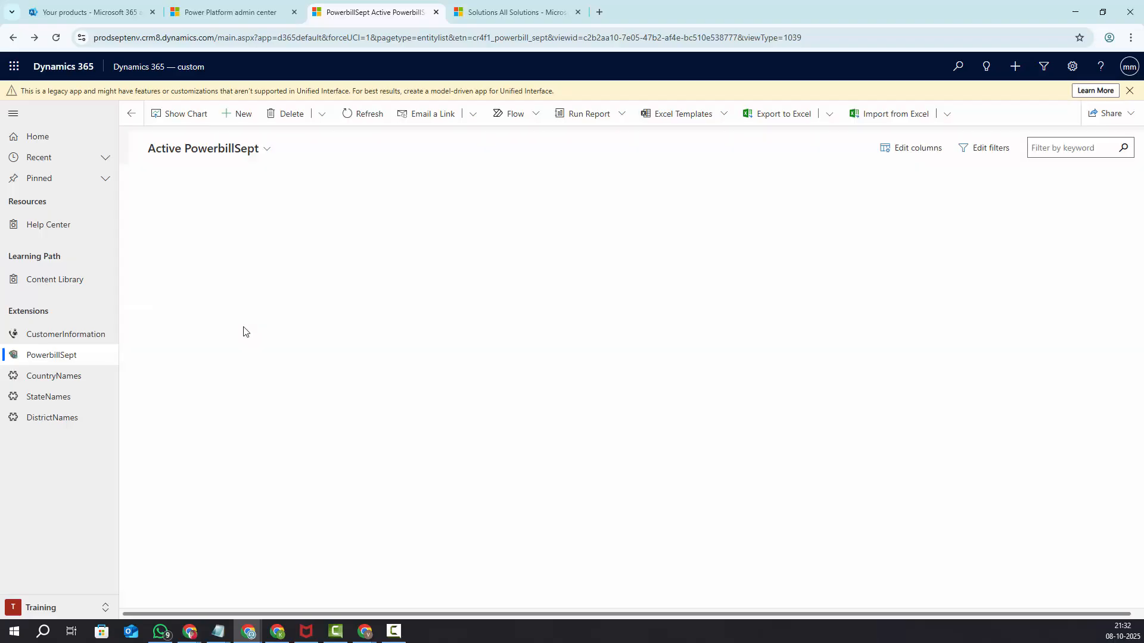
Open the second customer in the Active CustomerInformation list and check the Test bill's details in its OctoberAllBills sub-grid
click(72, 336)
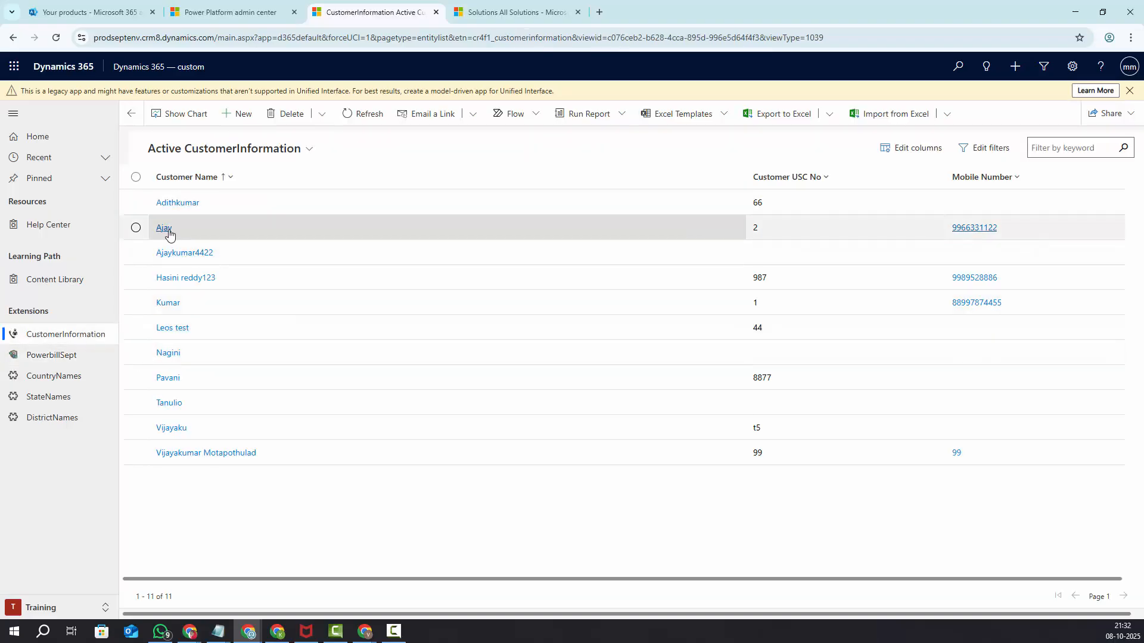
click(165, 227)
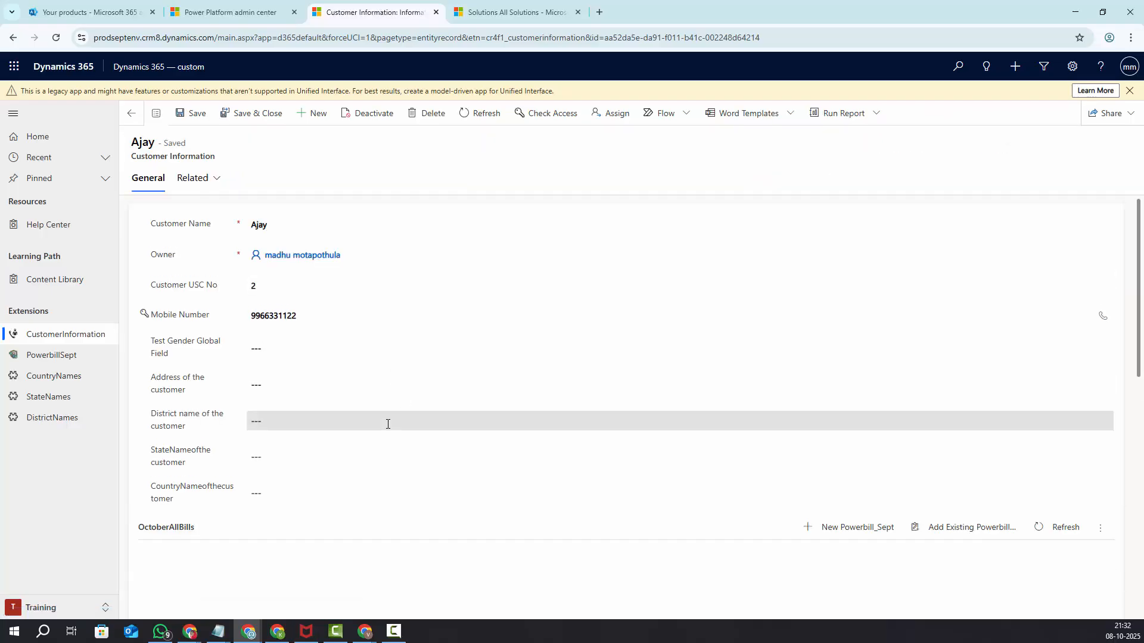
scroll(357, 471, down, 3)
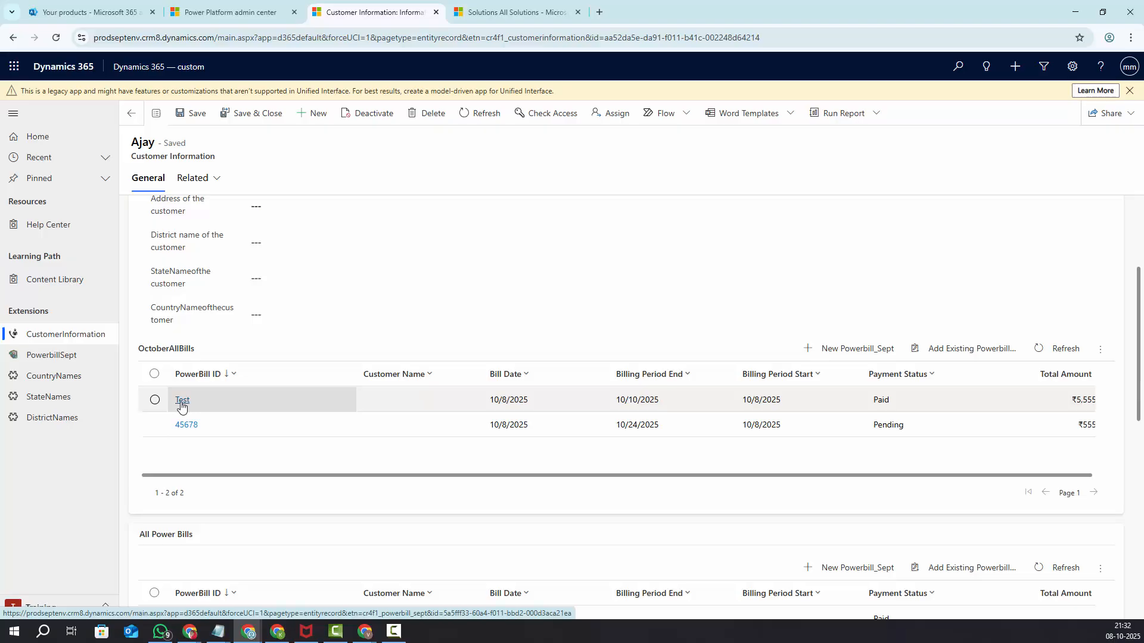
drag(140, 350, 206, 379)
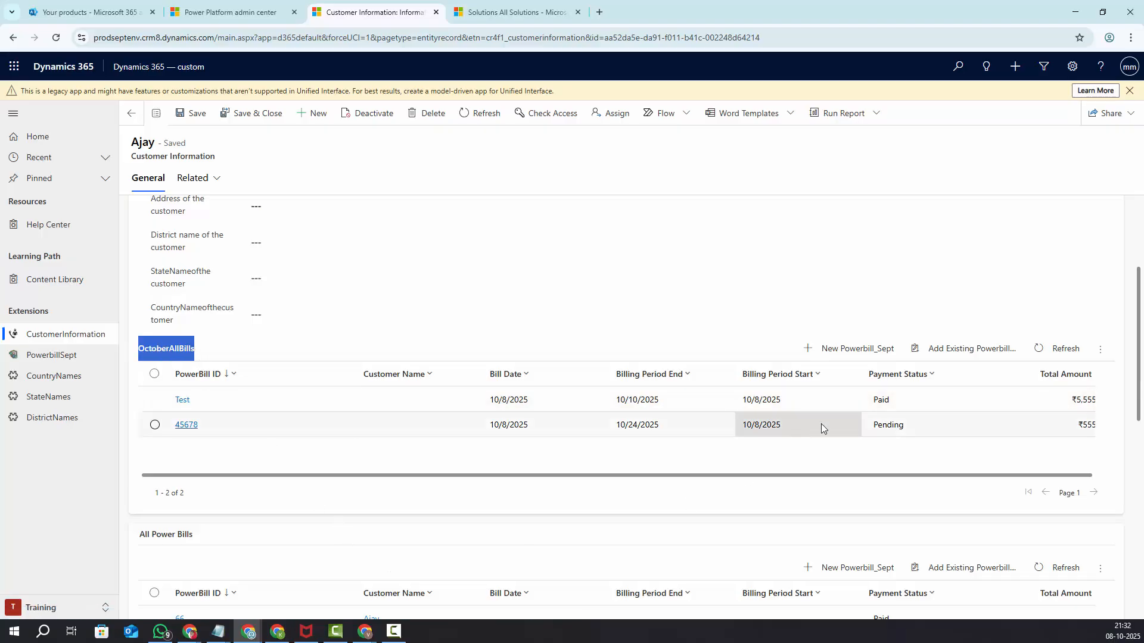
drag(878, 475, 985, 465)
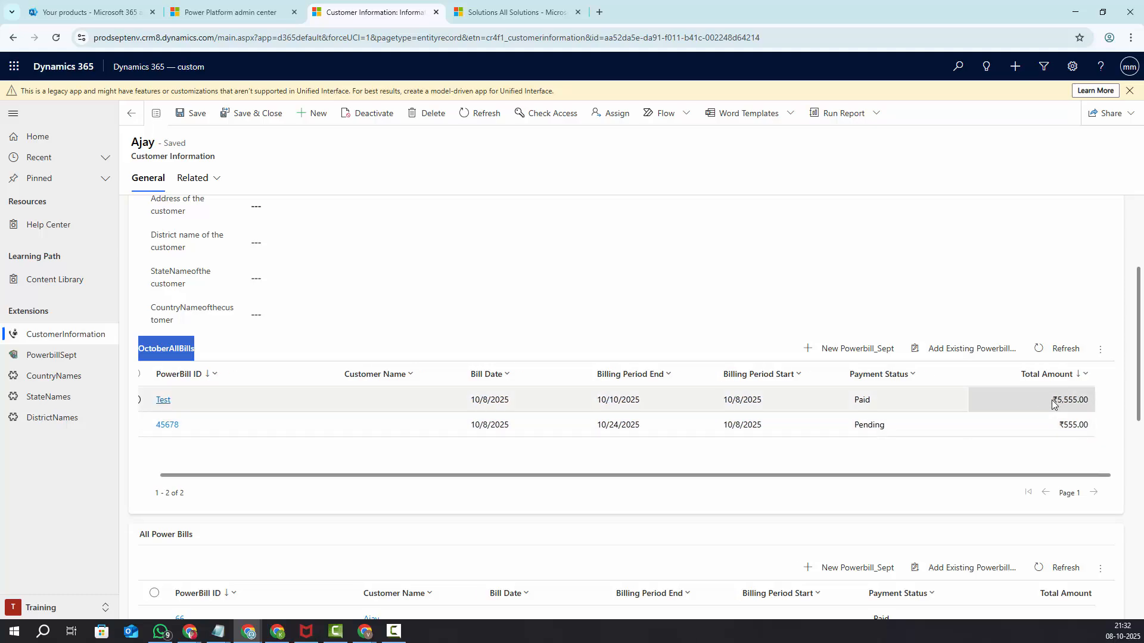
Compare the customer's All Power Bills sub-grid with the bills listed under OctoberAllBills
scroll(447, 513, down, 2)
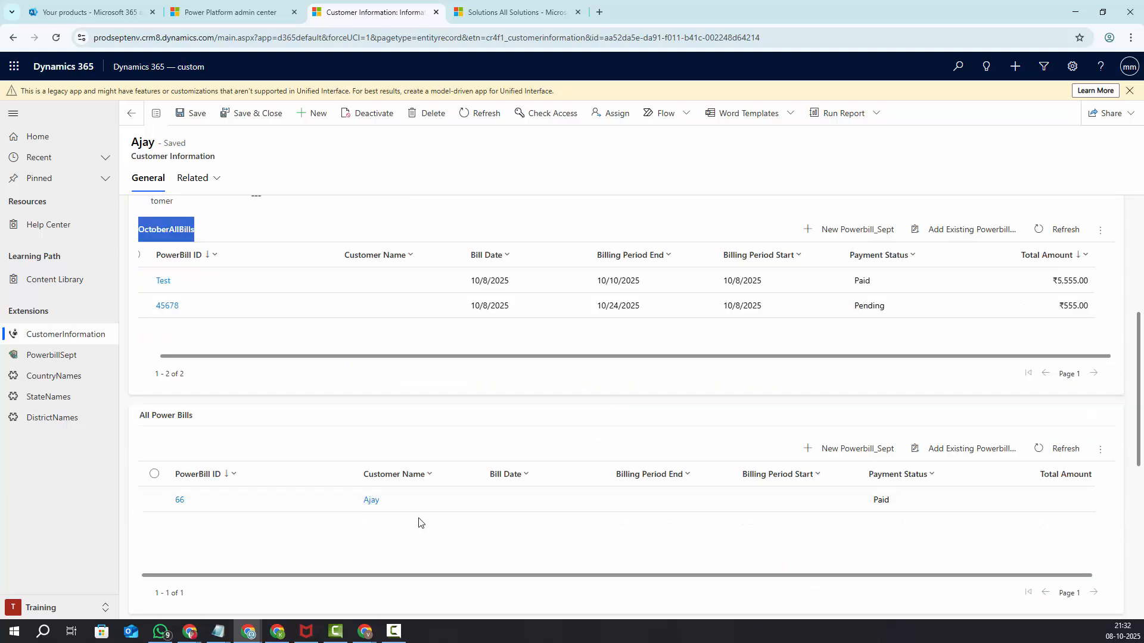
scroll(362, 538, up, 4)
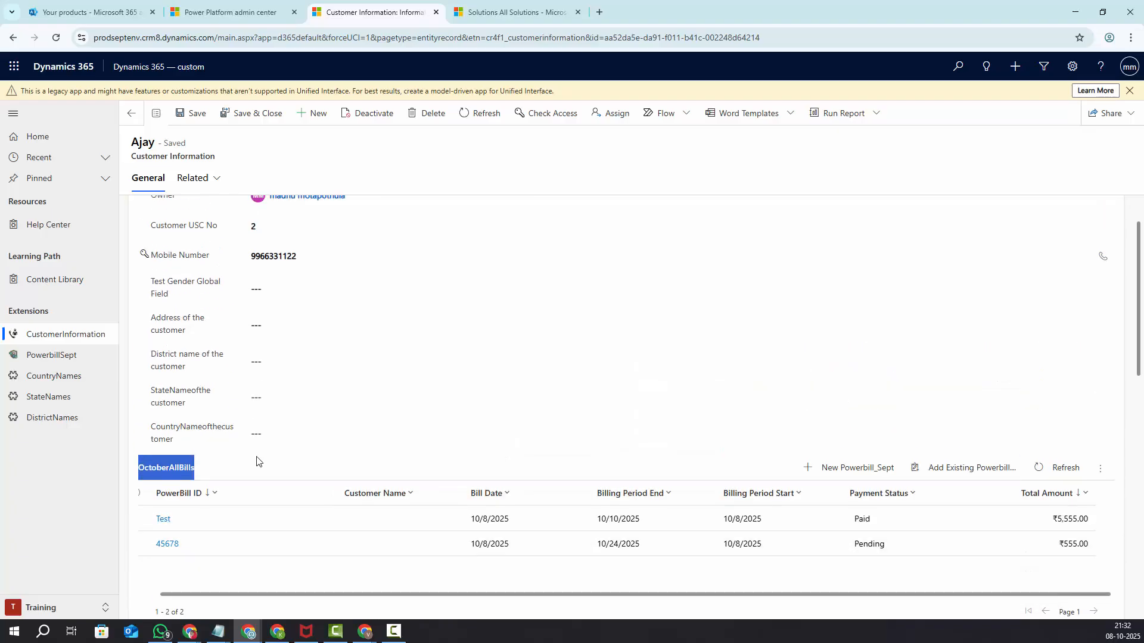
scroll(309, 510, up, 1)
scroll(296, 541, down, 1)
drag(283, 595, 260, 595)
scroll(245, 471, down, 1)
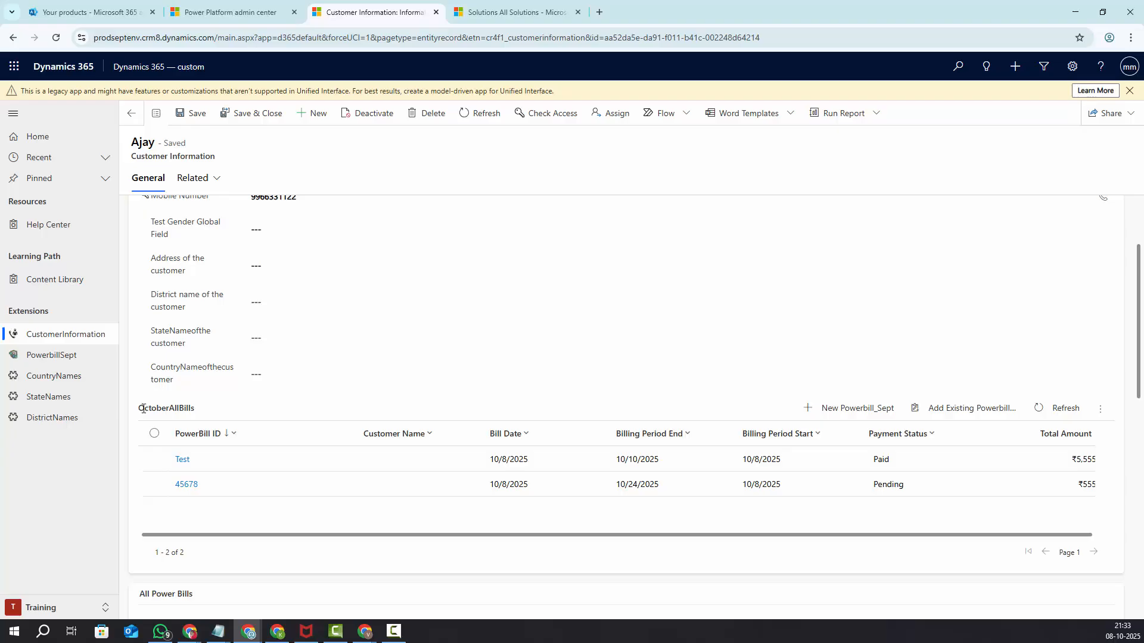
drag(143, 408, 202, 413)
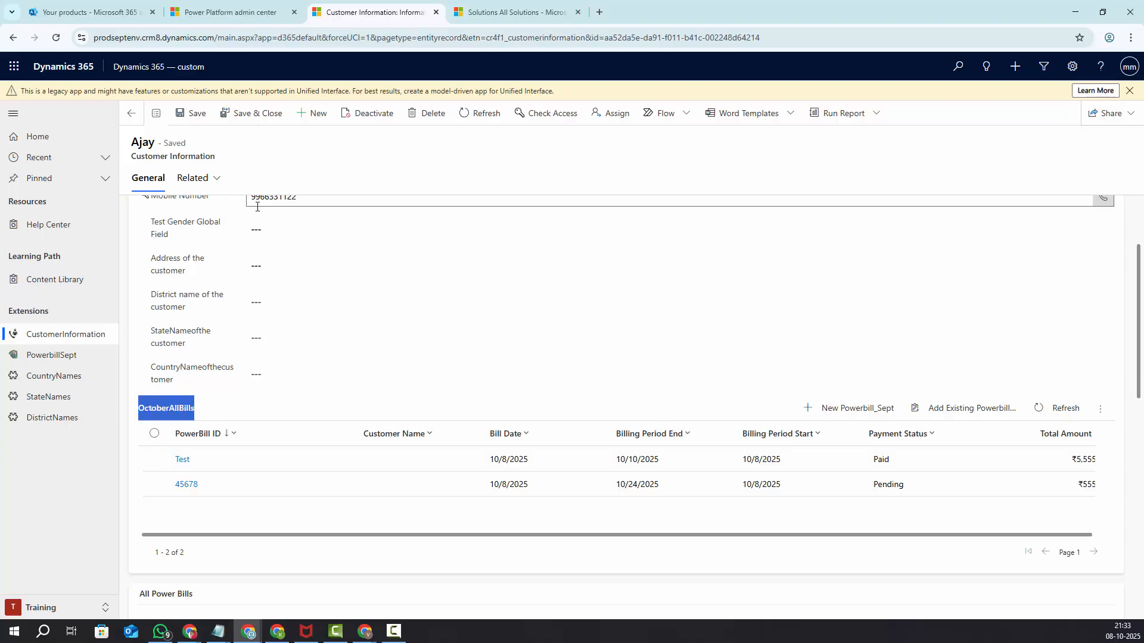
Switch to the Dynamics CRM Sept2025 solution window and open the Customer Information entity's main form in a maximized form editor
click(483, 22)
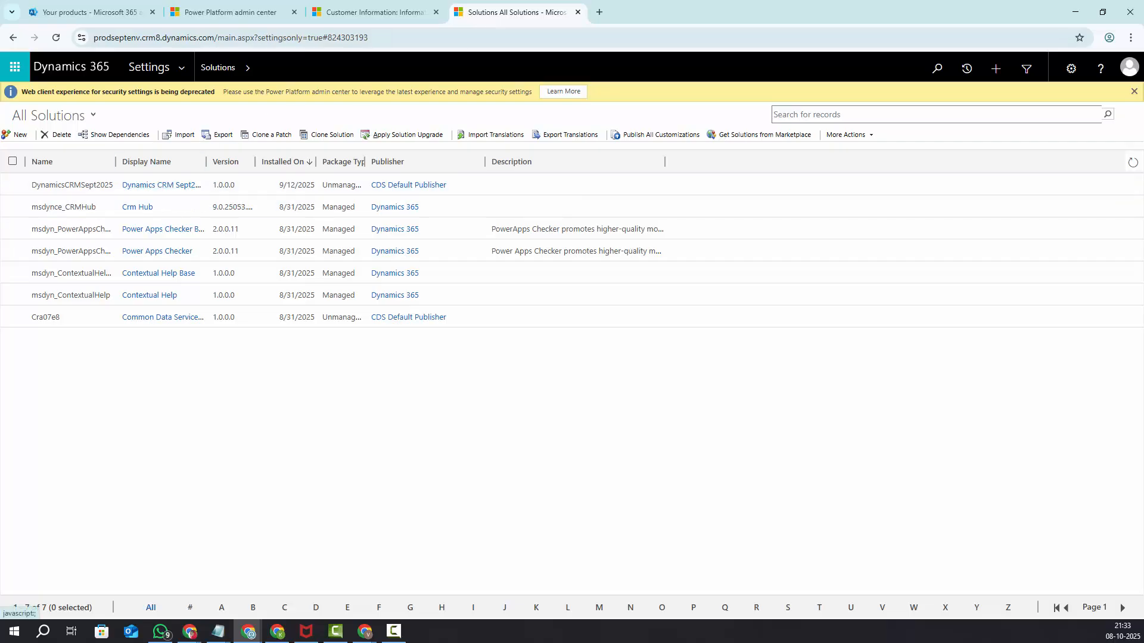
mouse_move(248, 632)
click(281, 598)
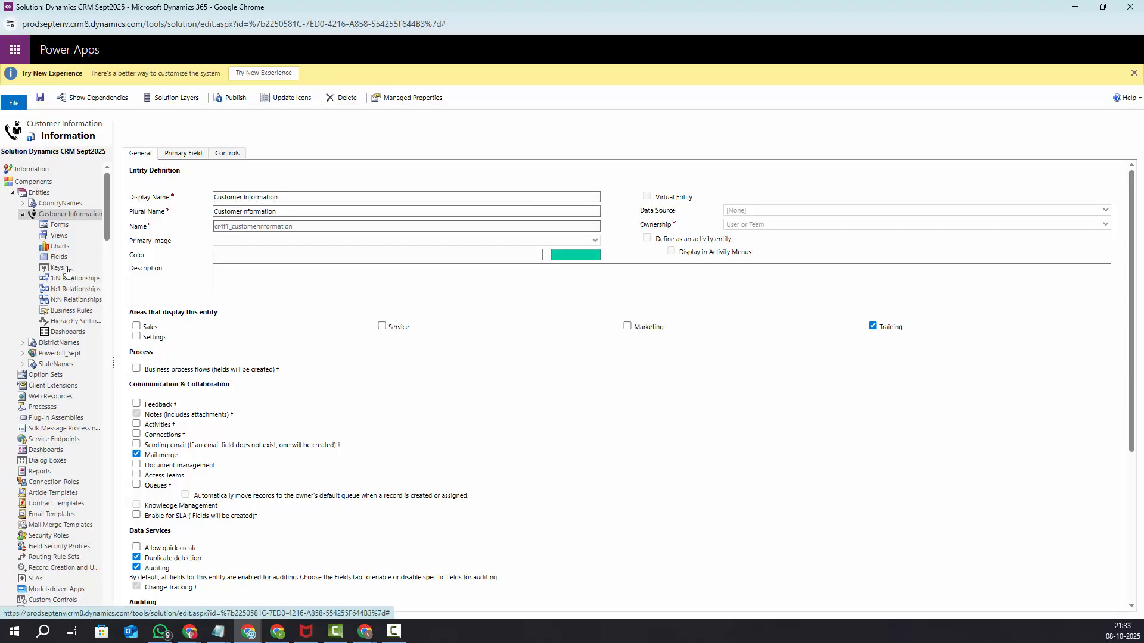
click(66, 226)
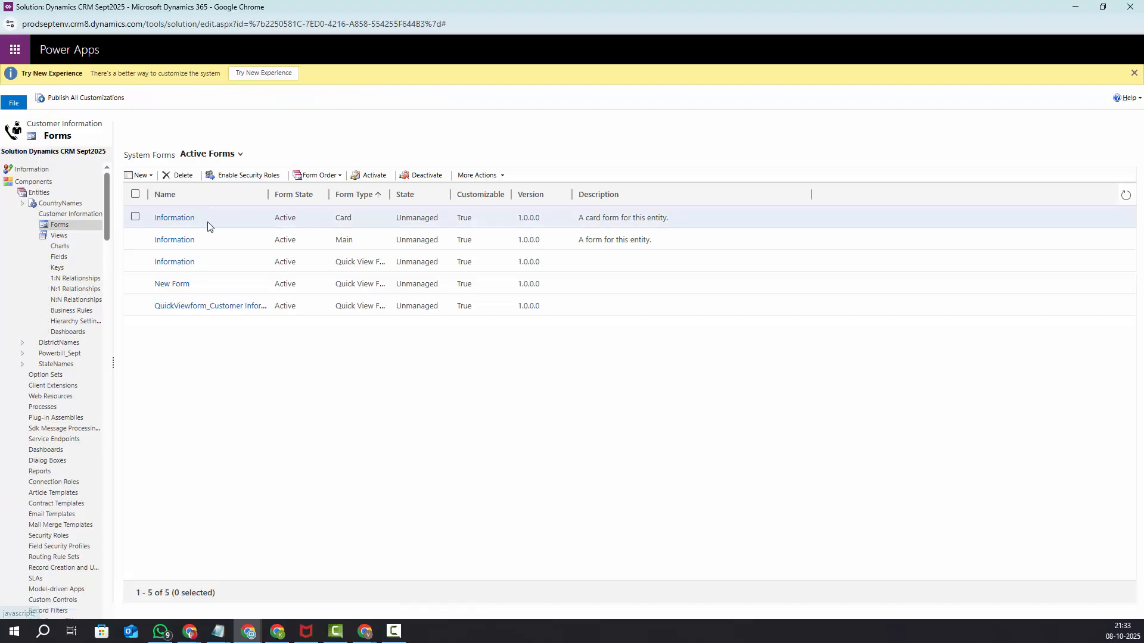
click(173, 240)
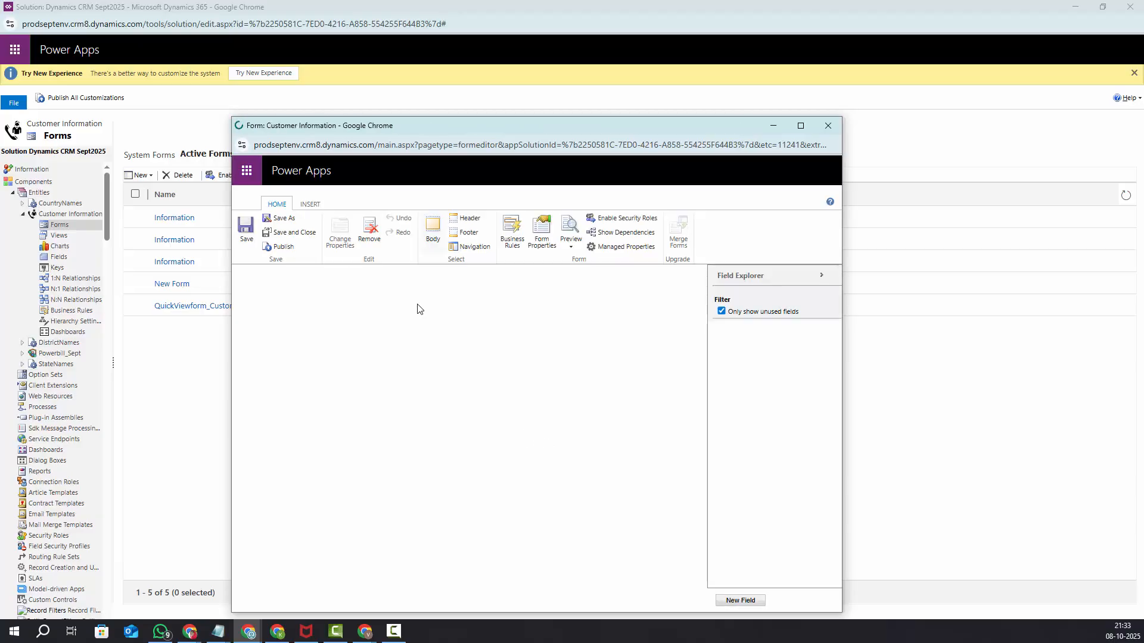
click(310, 205)
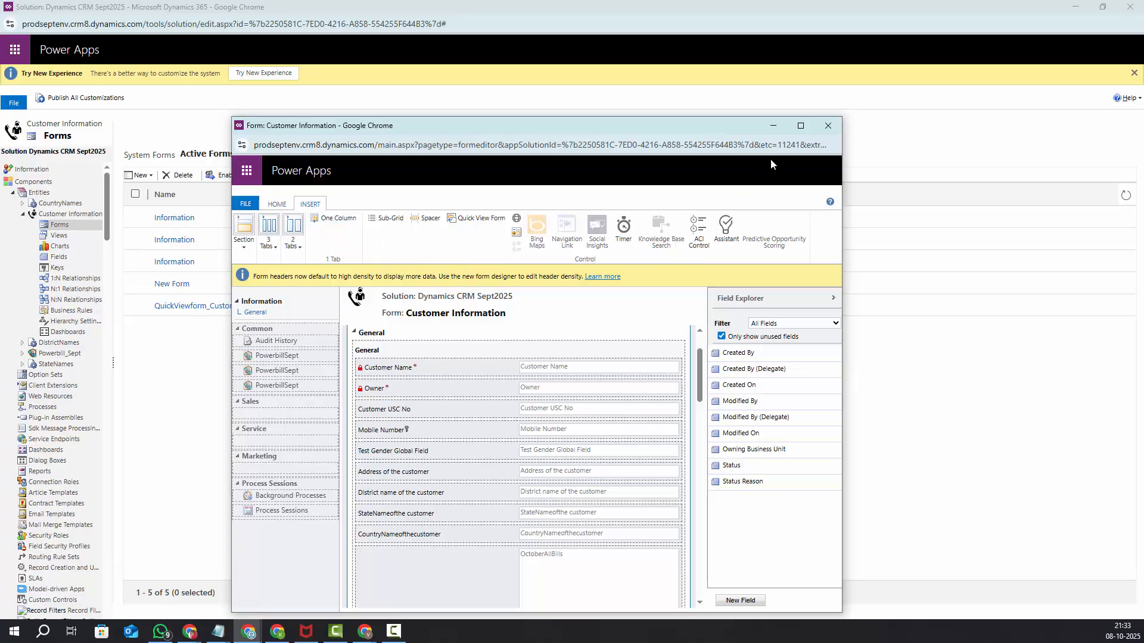
click(800, 125)
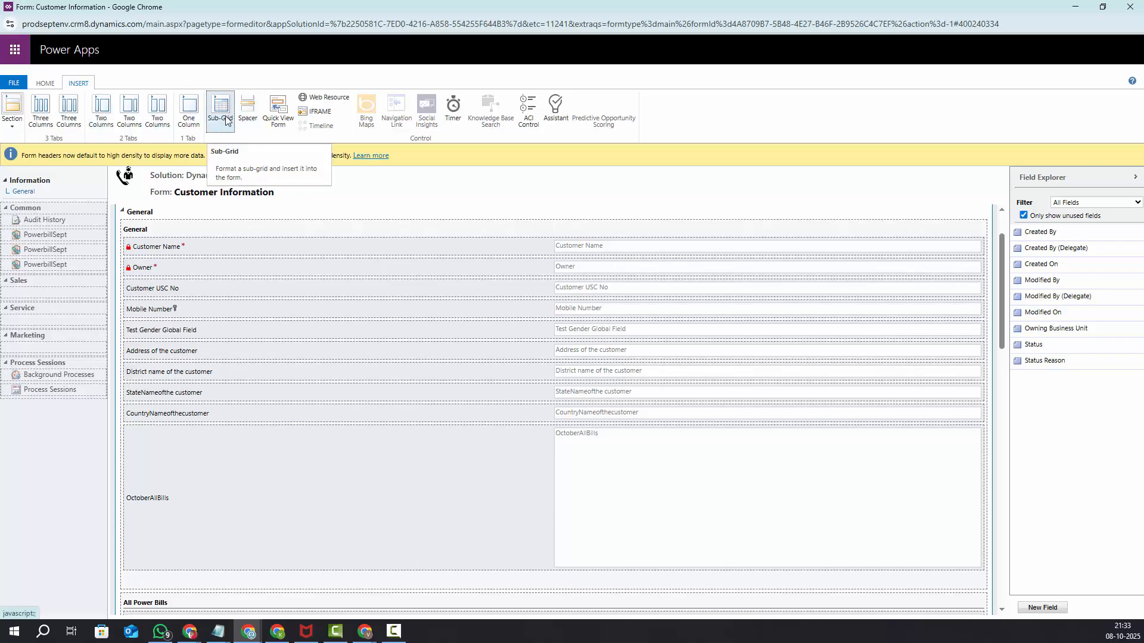
Examine the properties offered for a new sub-grid, including its default views and additional options, and cancel without inserting it
click(232, 143)
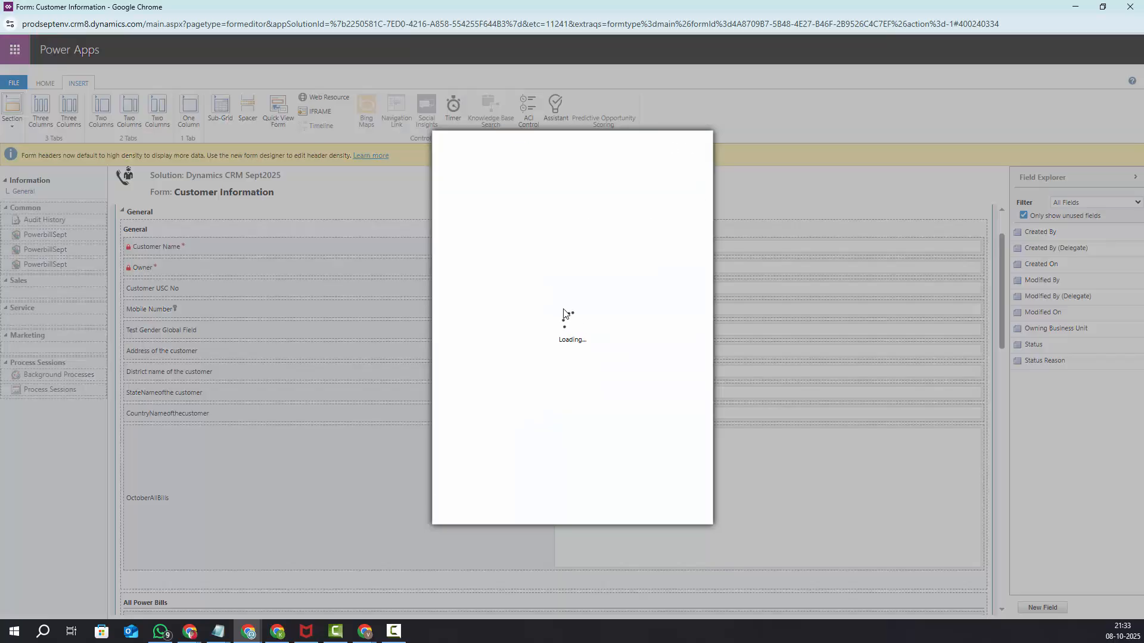
click(538, 253)
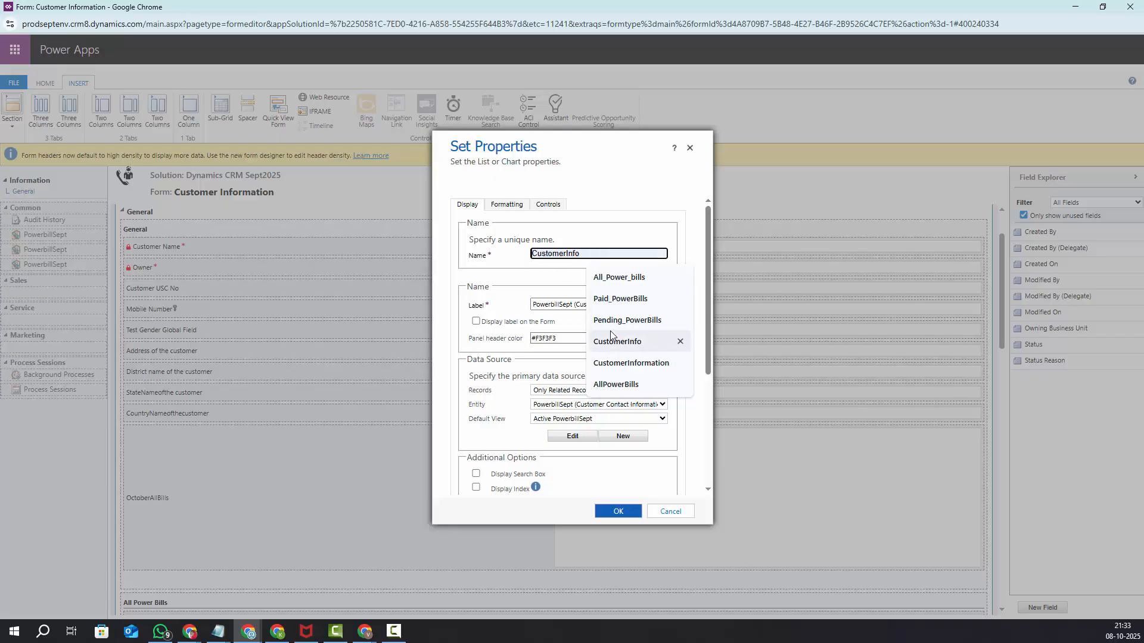
click(492, 310)
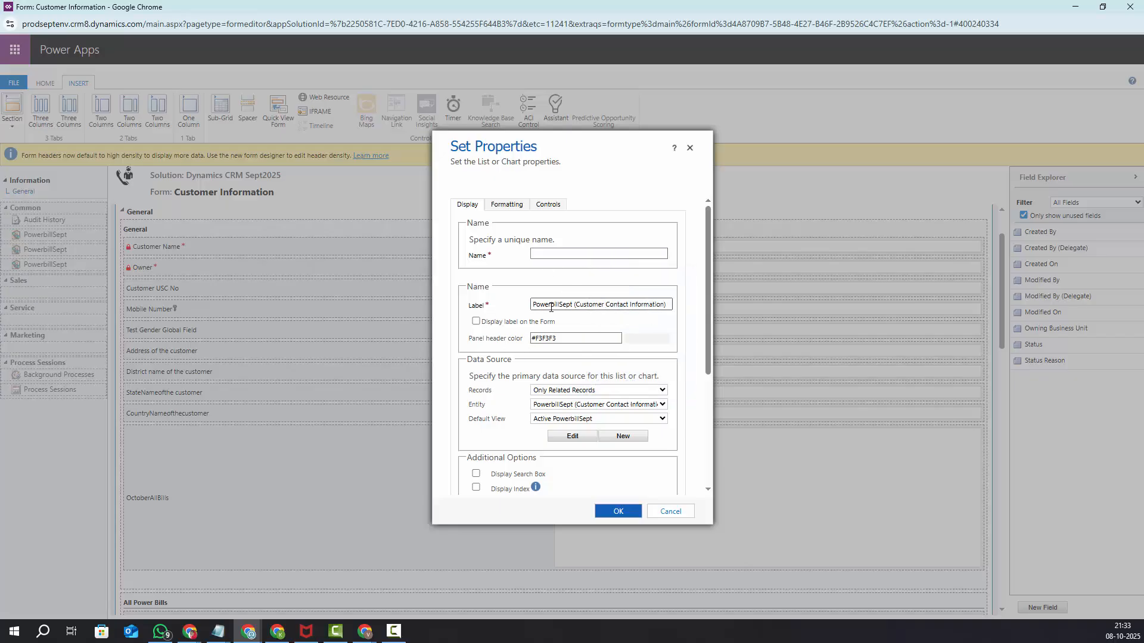
click(562, 420)
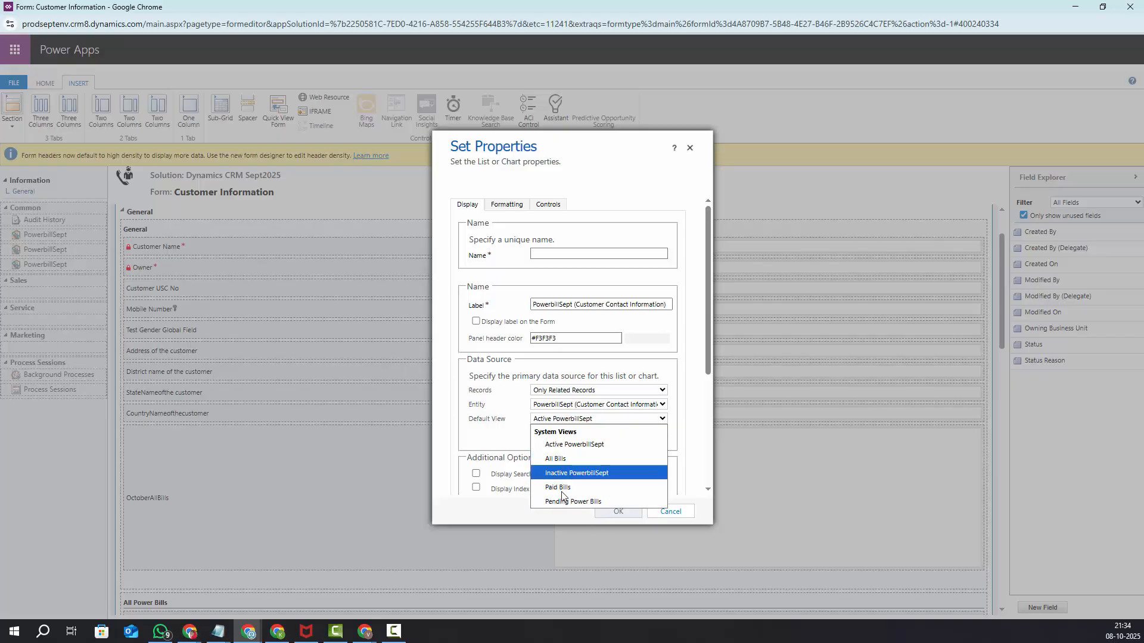
click(693, 465)
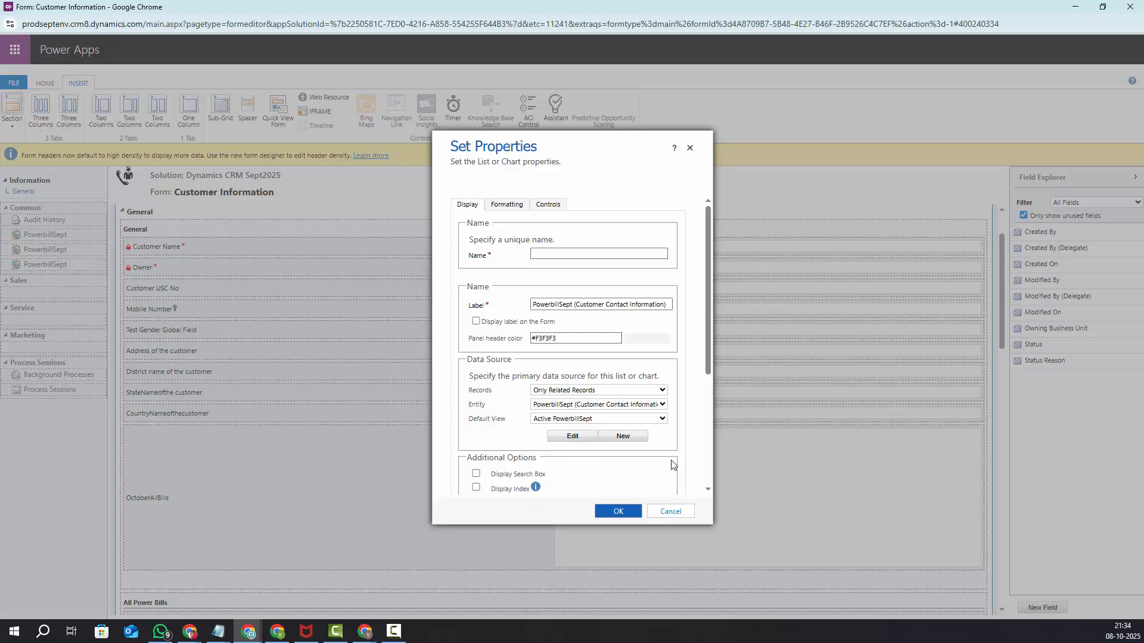
click(595, 420)
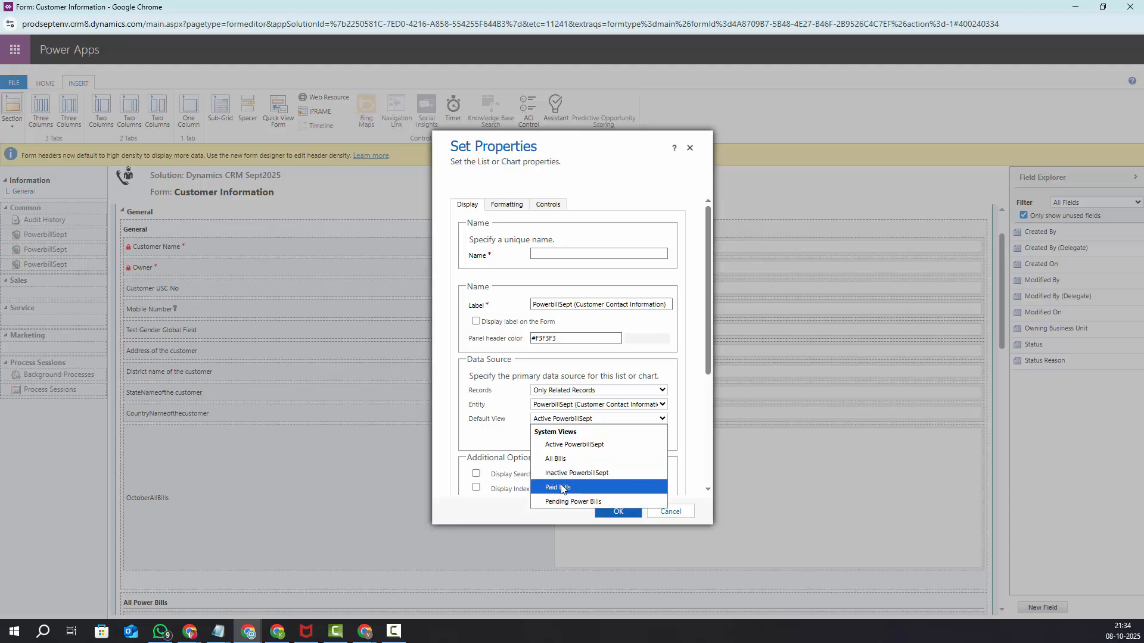
click(695, 415)
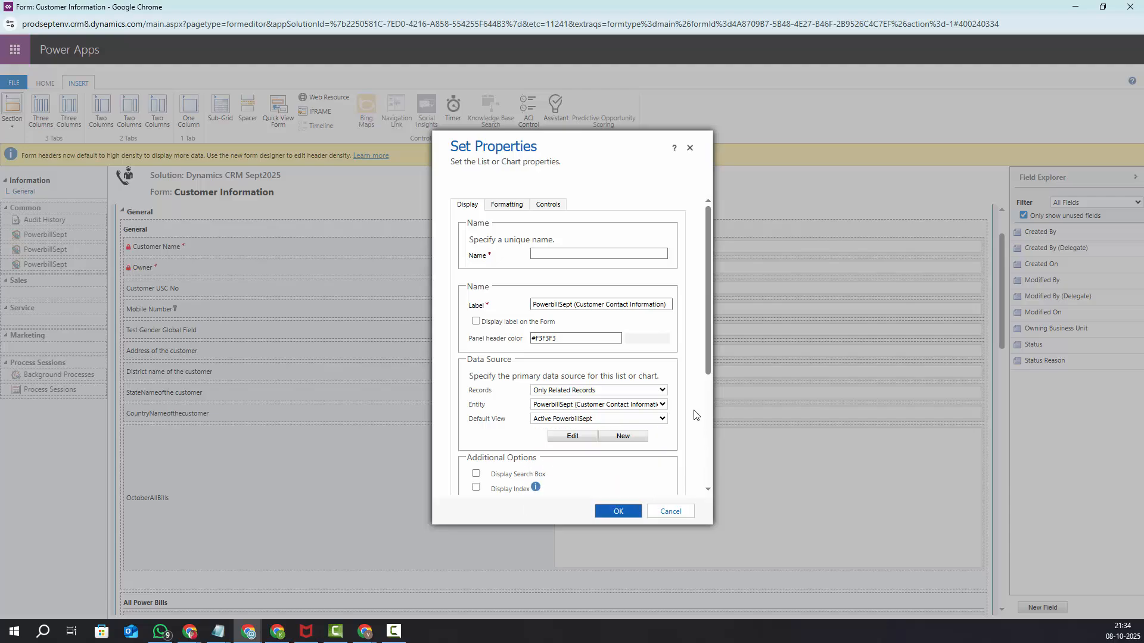
drag(711, 360, 708, 466)
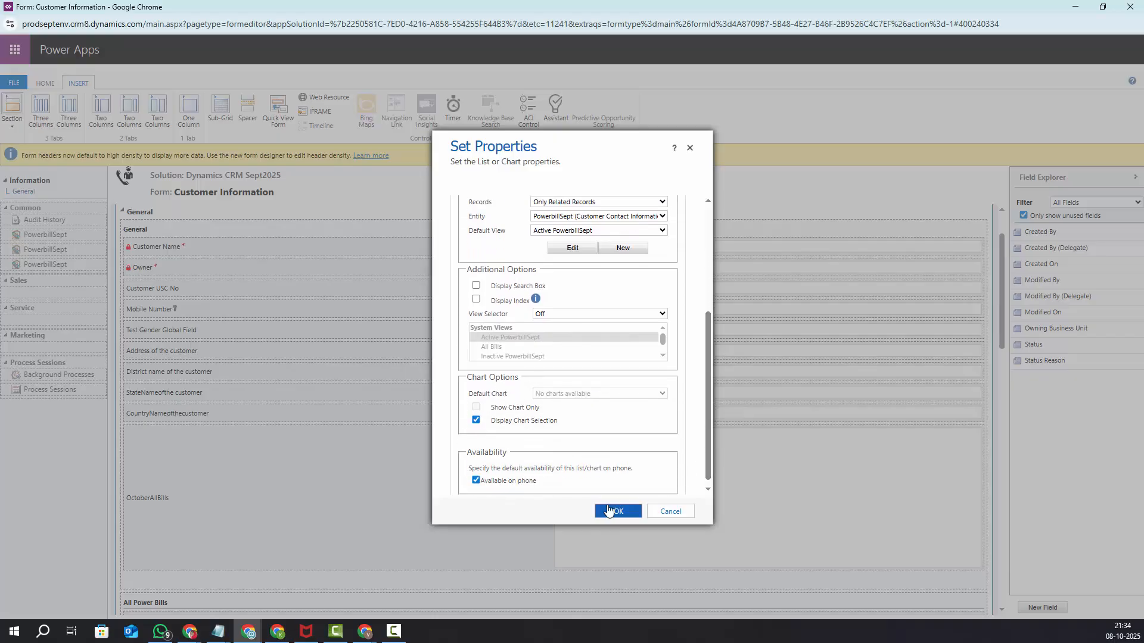
click(669, 509)
Close the Customer Information form editor and collapse the Customer Information entity in the solution's component tree
click(35, 84)
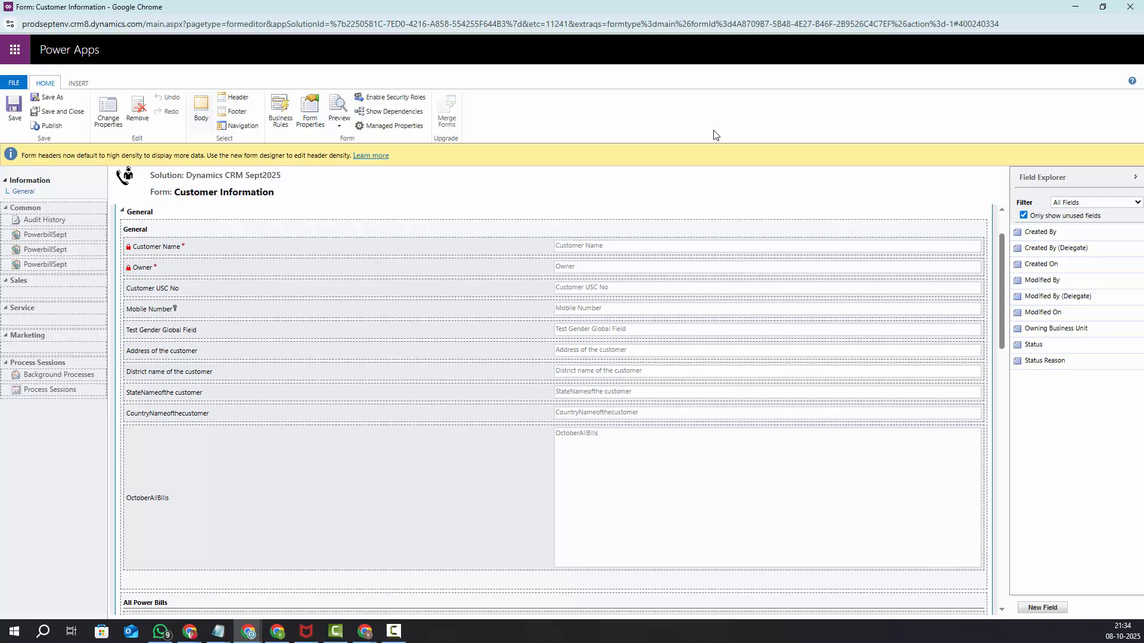
click(1130, 6)
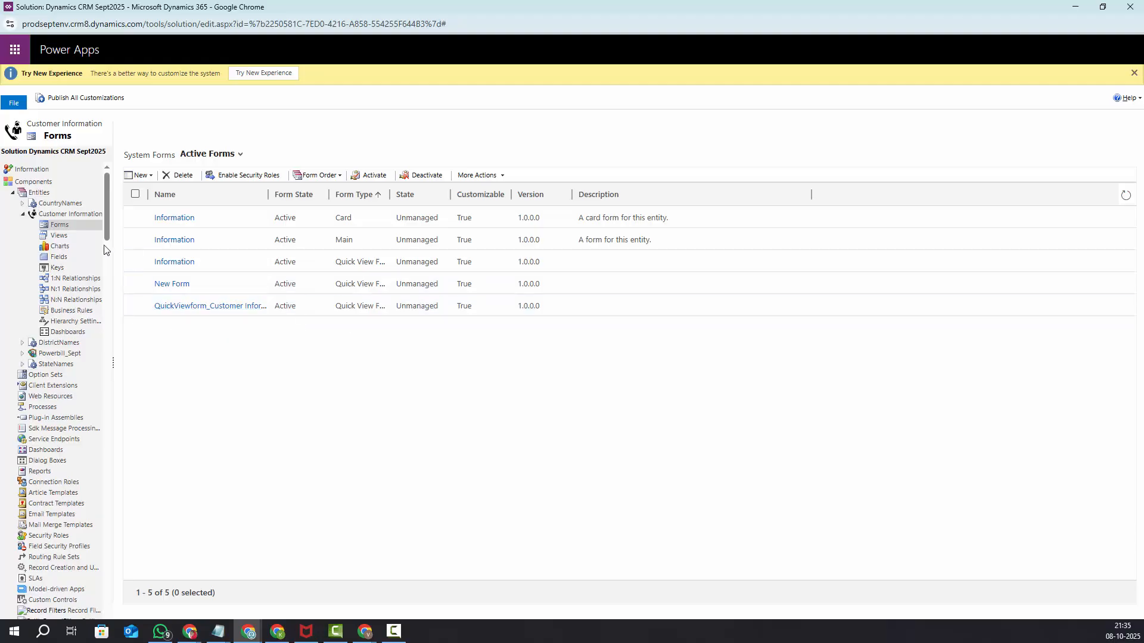
click(22, 214)
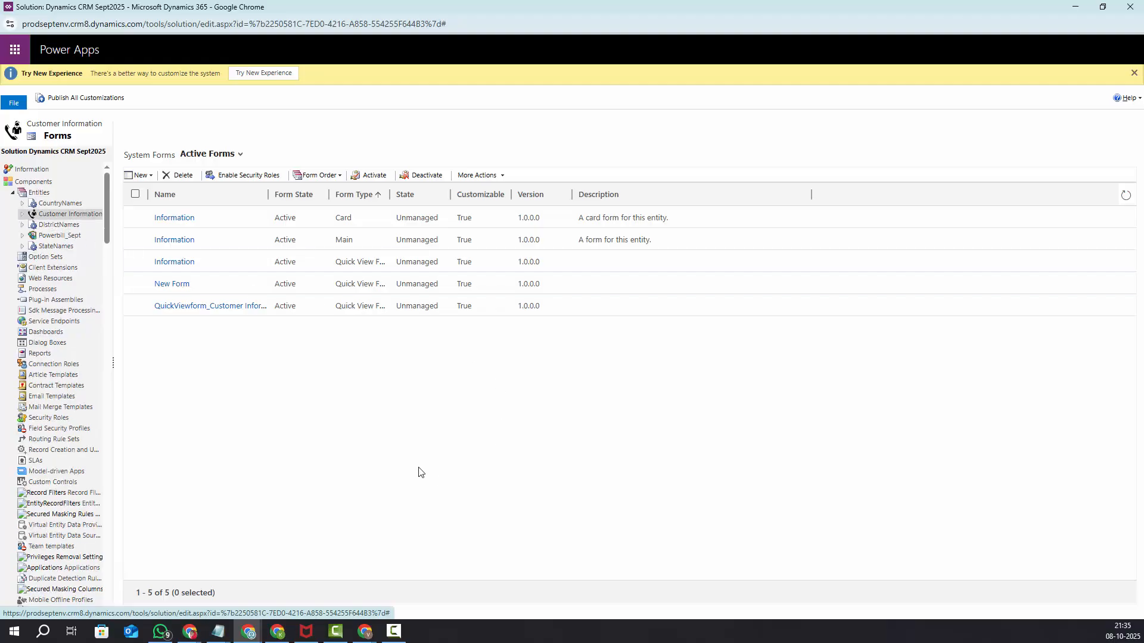